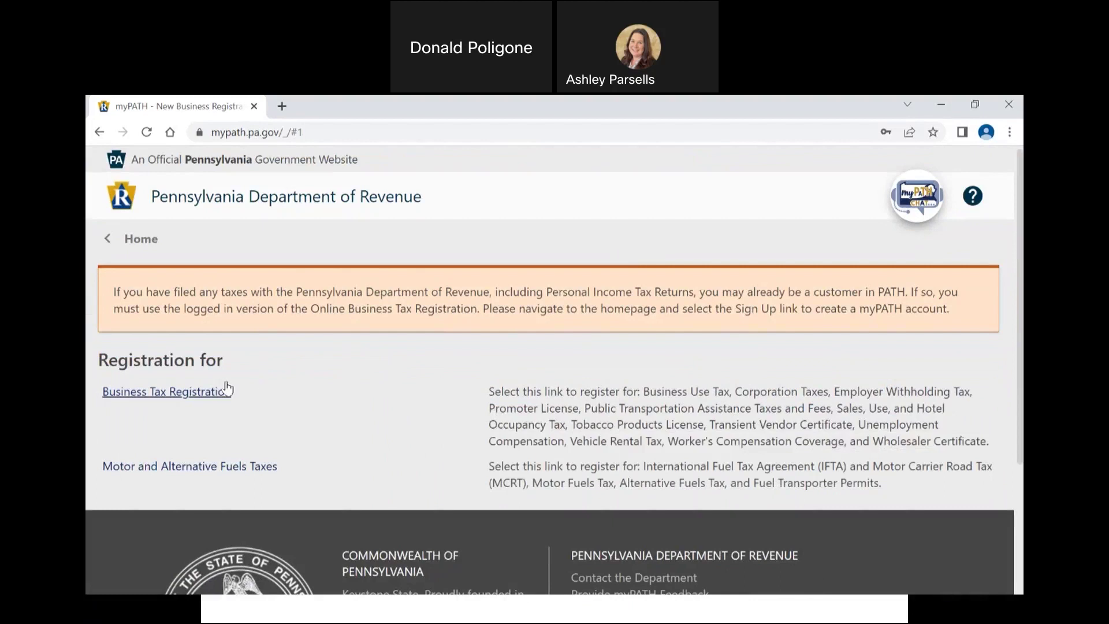
# Step: Launch Business Tax Registration, read the Overview of covered taxes and requirements, and proceed to Demographics
pyautogui.click(222, 391)
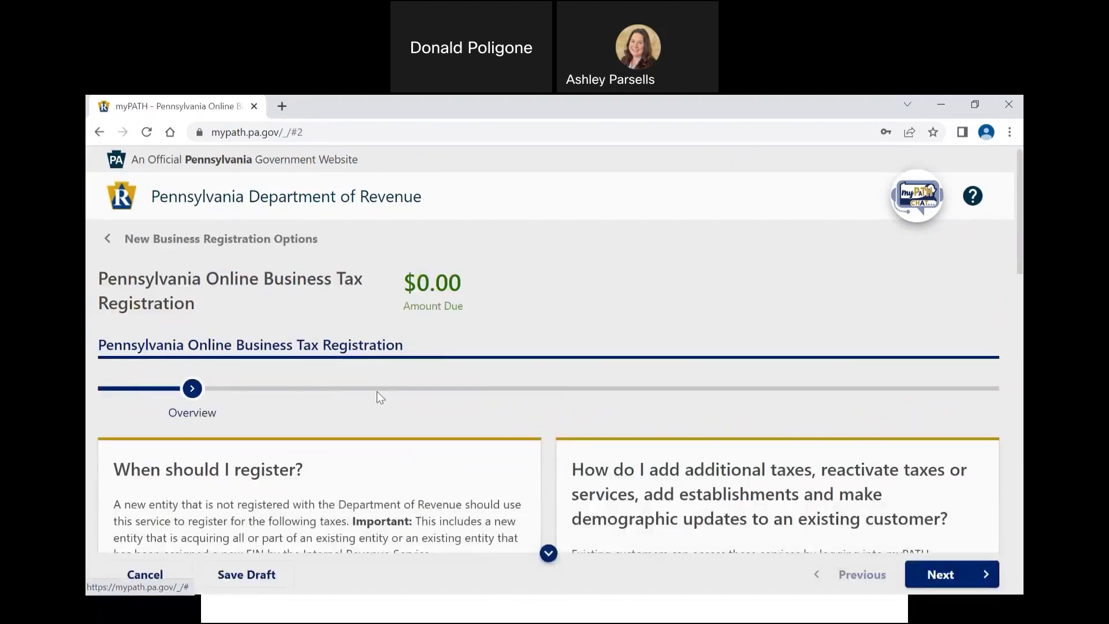
pyautogui.scroll(-1, 377, 391)
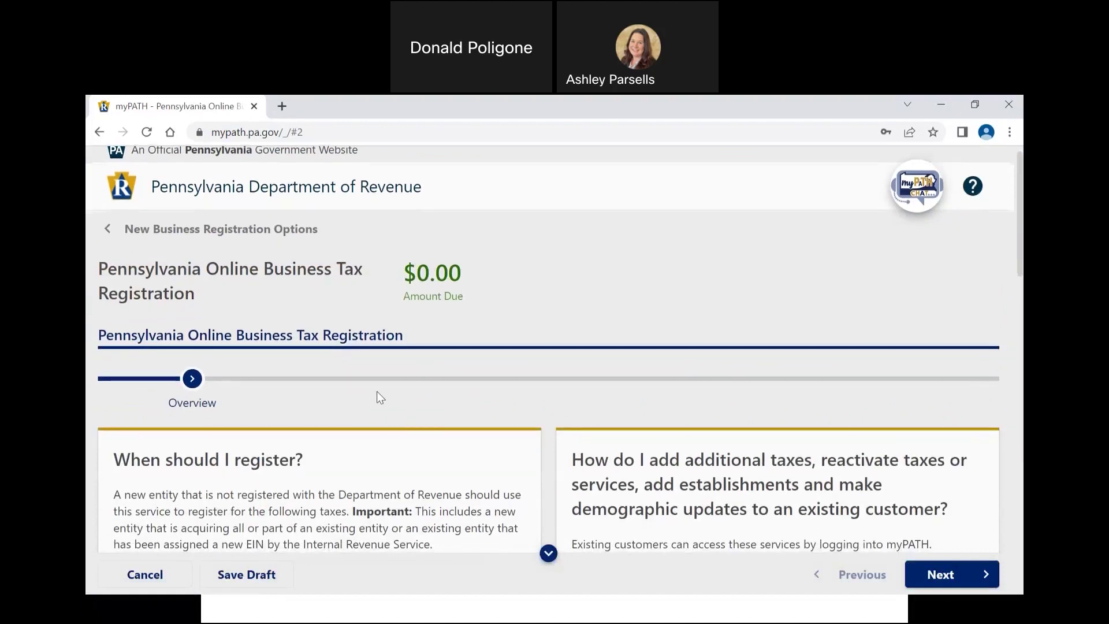
pyautogui.scroll(-2, 380, 397)
pyautogui.scroll(-2, 379, 397)
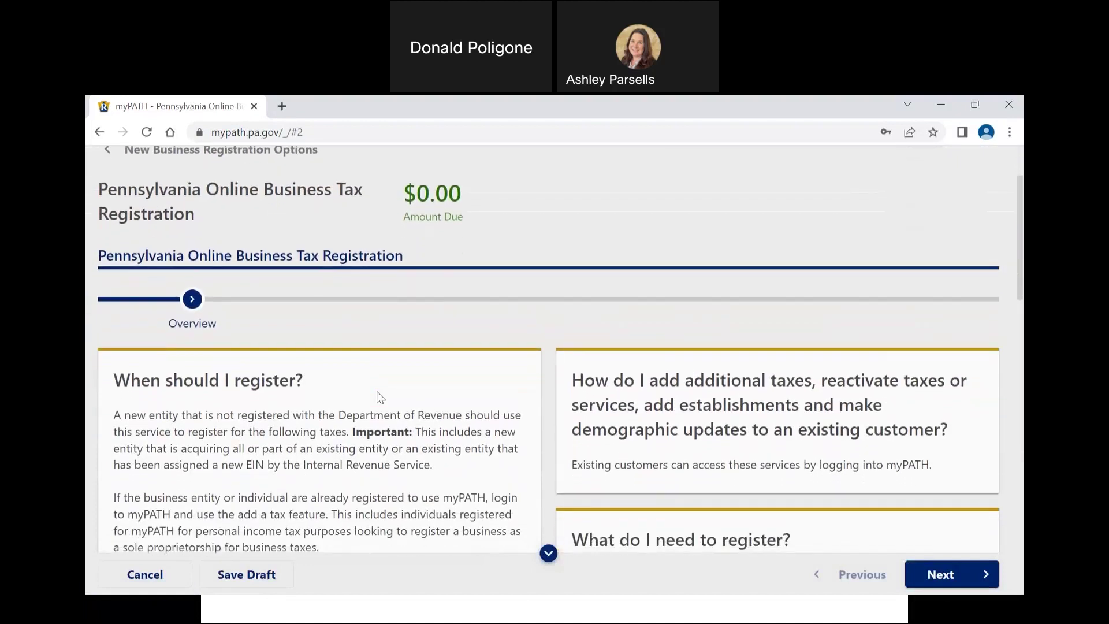
pyautogui.scroll(-4, 378, 391)
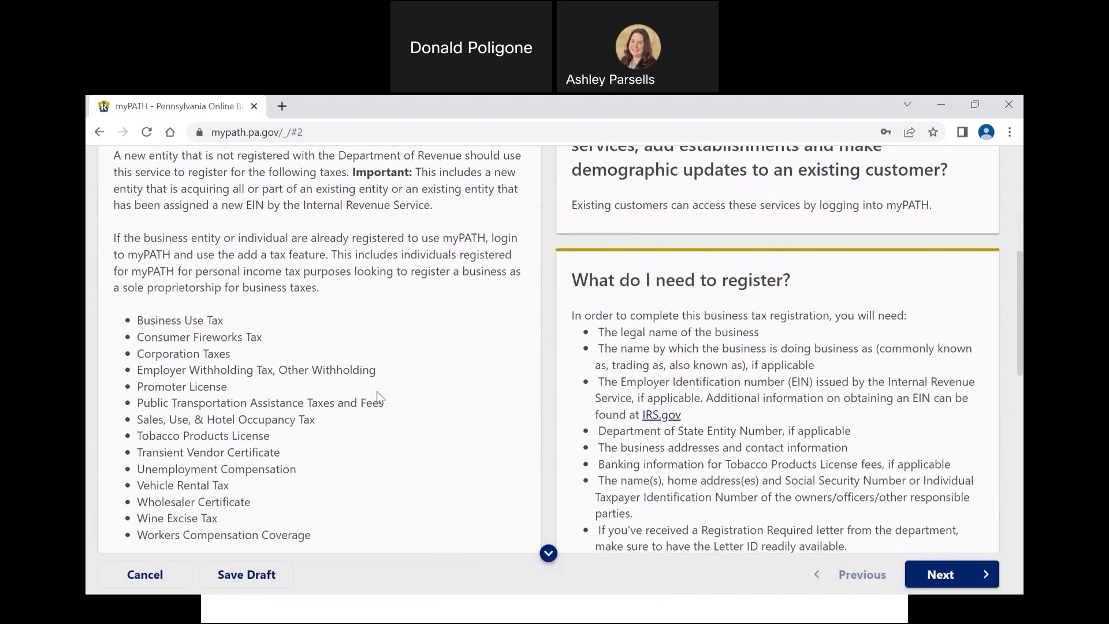
pyautogui.scroll(-1, 377, 392)
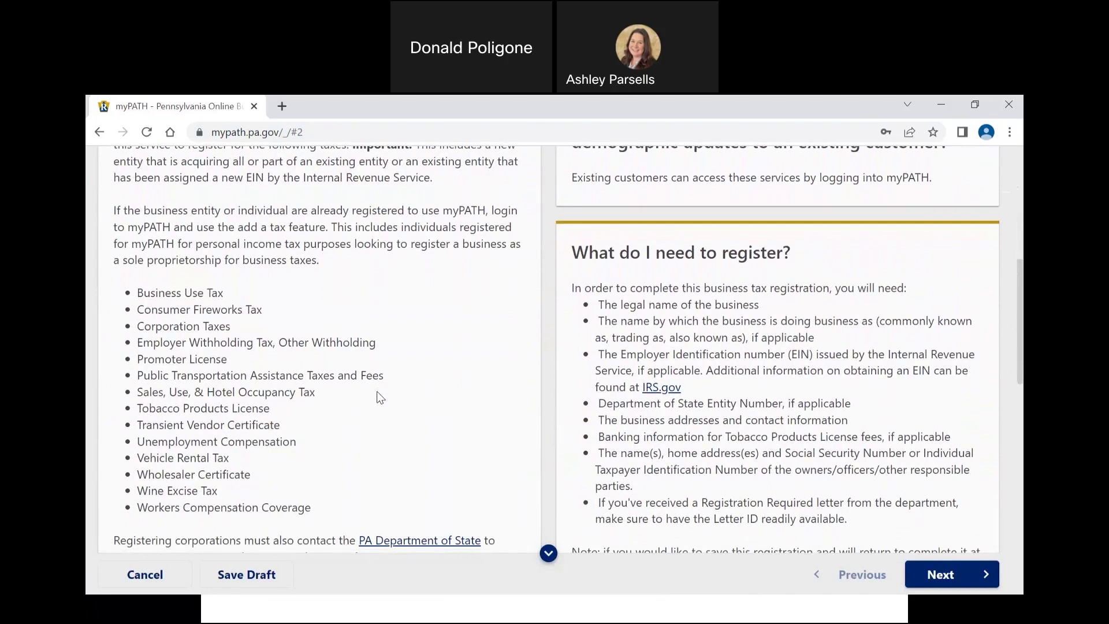
pyautogui.scroll(-1, 377, 393)
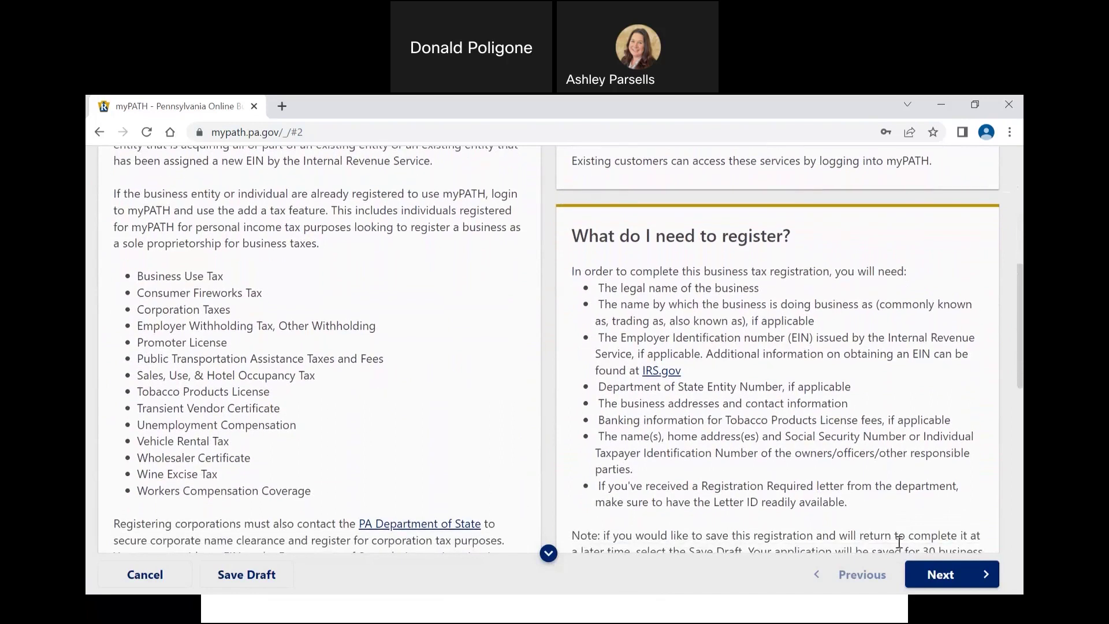
pyautogui.click(937, 575)
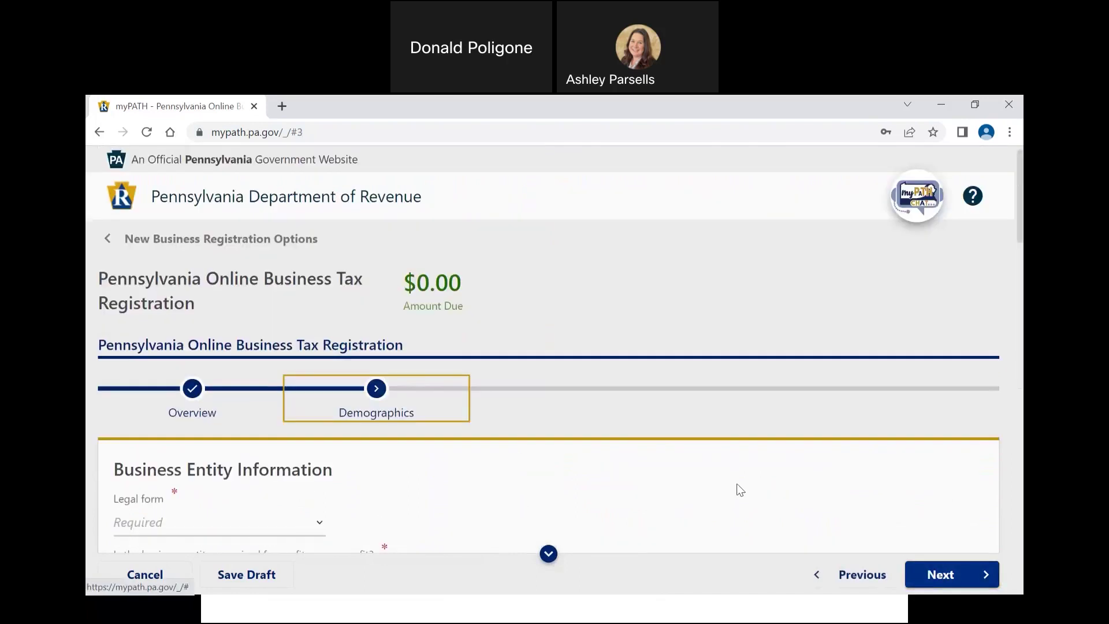
# Step: Choose Limited Liability Company as the legal form
pyautogui.scroll(-3, 734, 480)
pyautogui.scroll(-1, 737, 485)
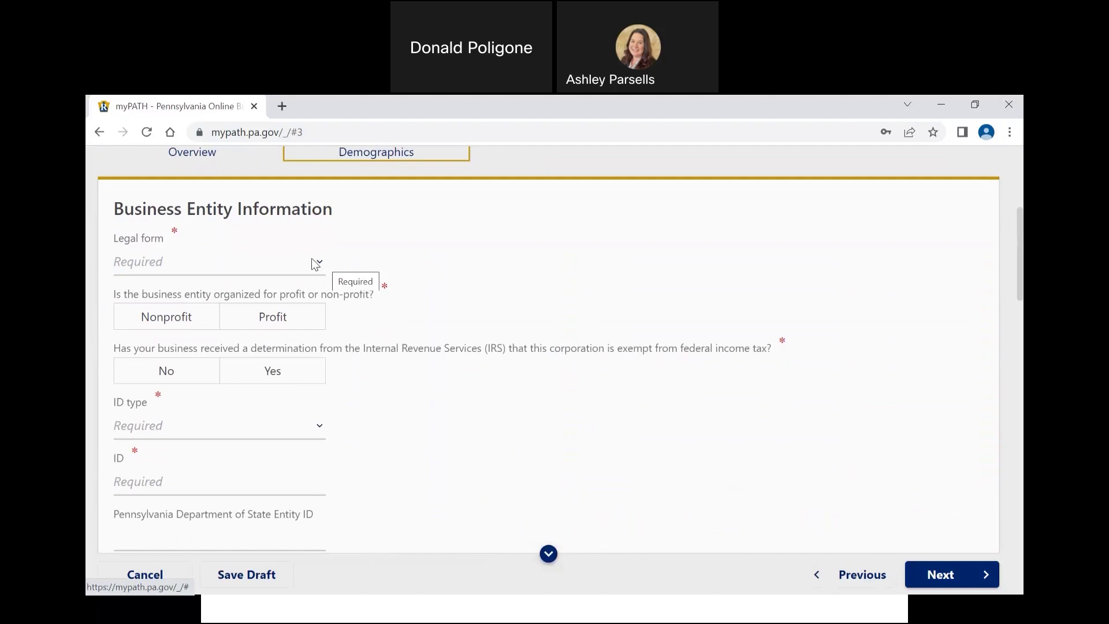
pyautogui.click(312, 264)
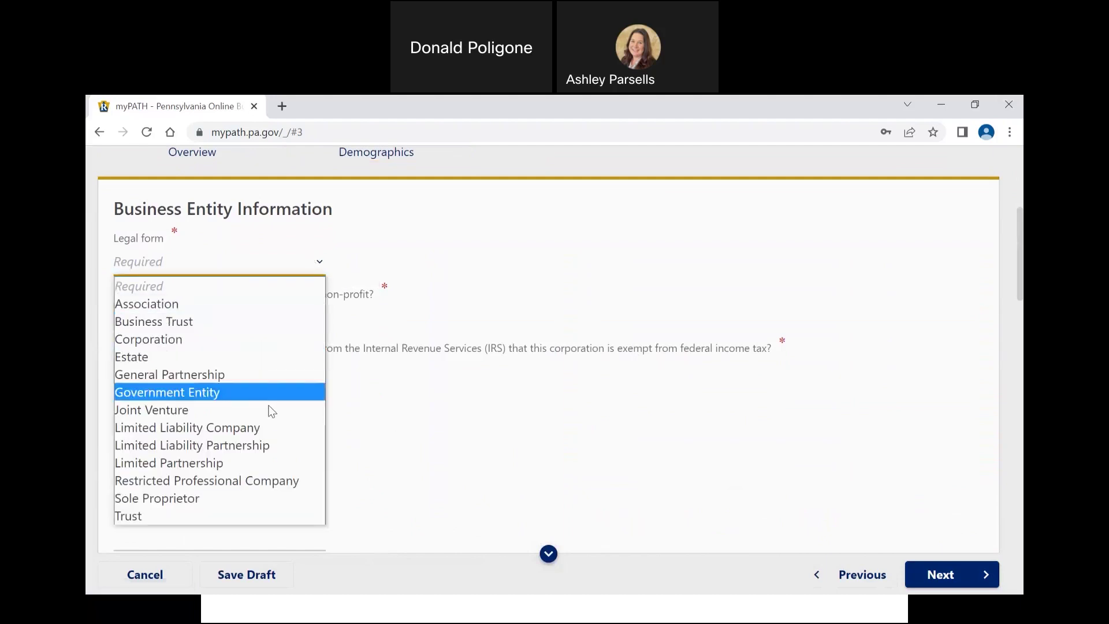
pyautogui.click(268, 427)
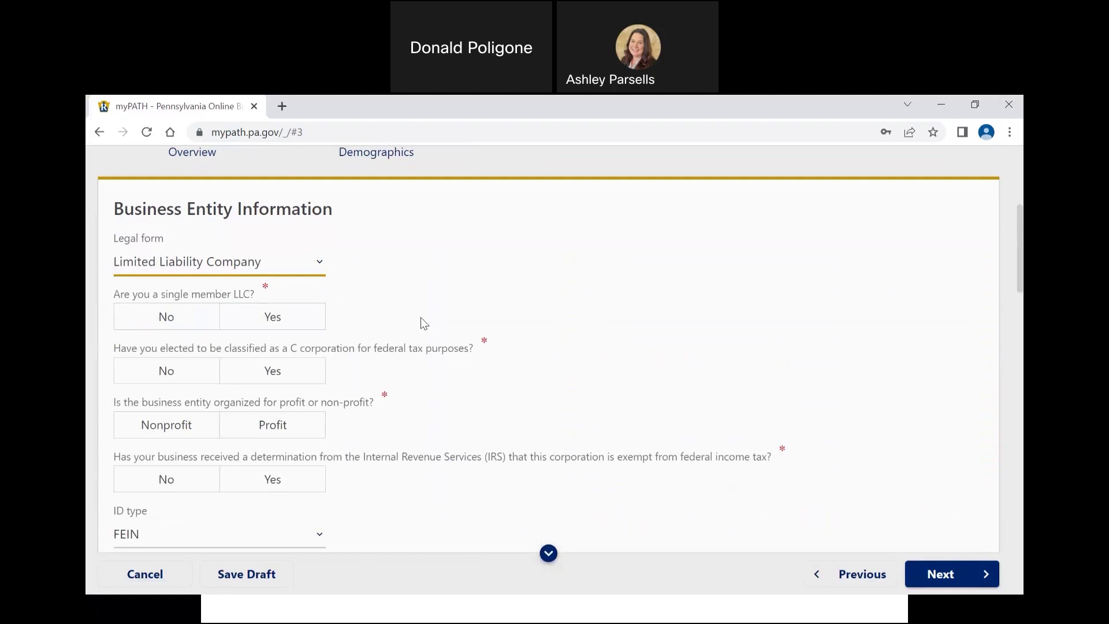
# Step: Answer Yes to single-member LLC, No to C corporation, Profit, and No to IRS exemption
pyautogui.click(269, 321)
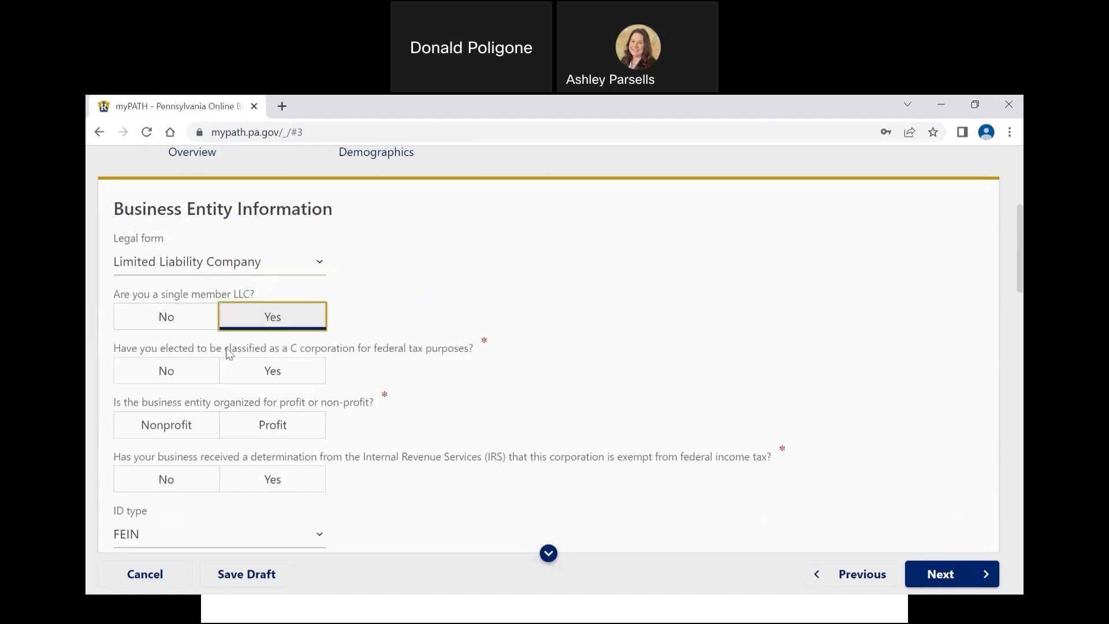
pyautogui.click(204, 371)
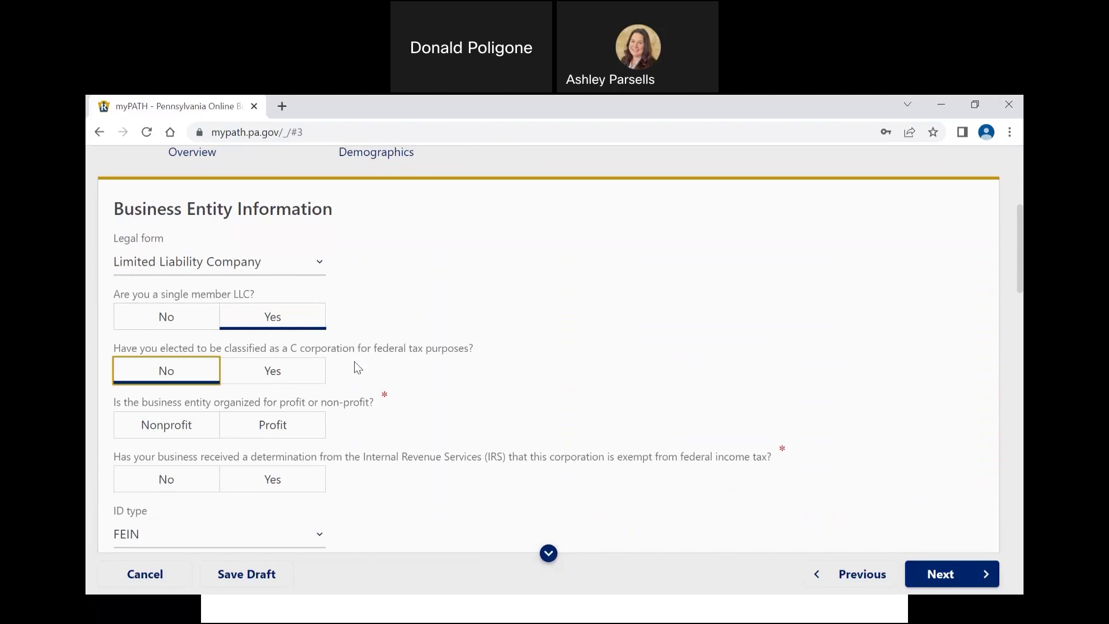
pyautogui.scroll(-1, 354, 367)
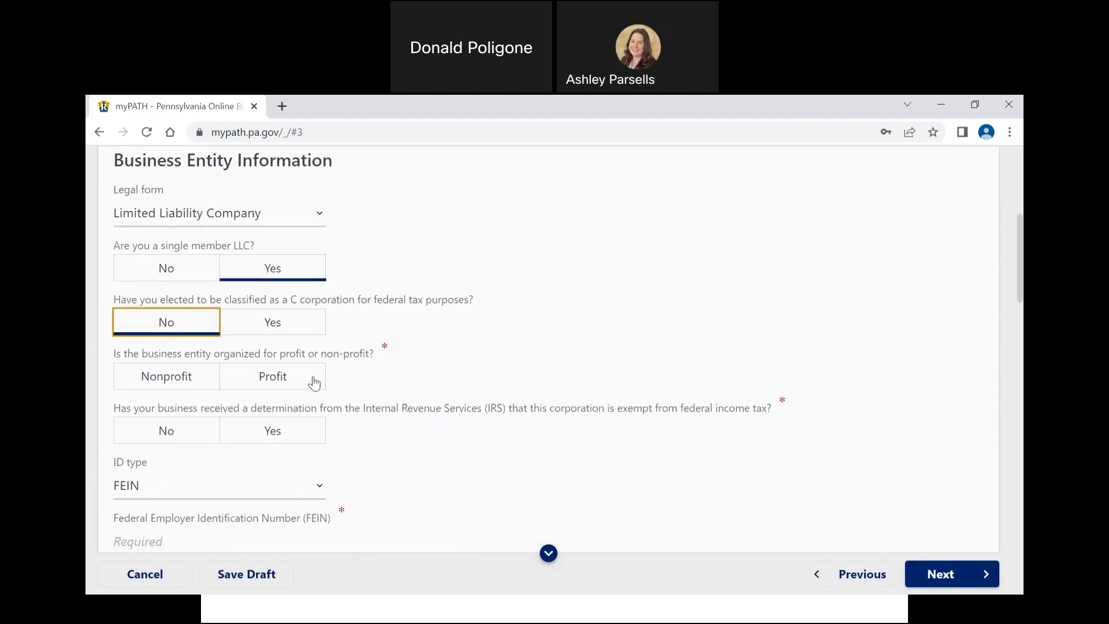
pyautogui.click(295, 386)
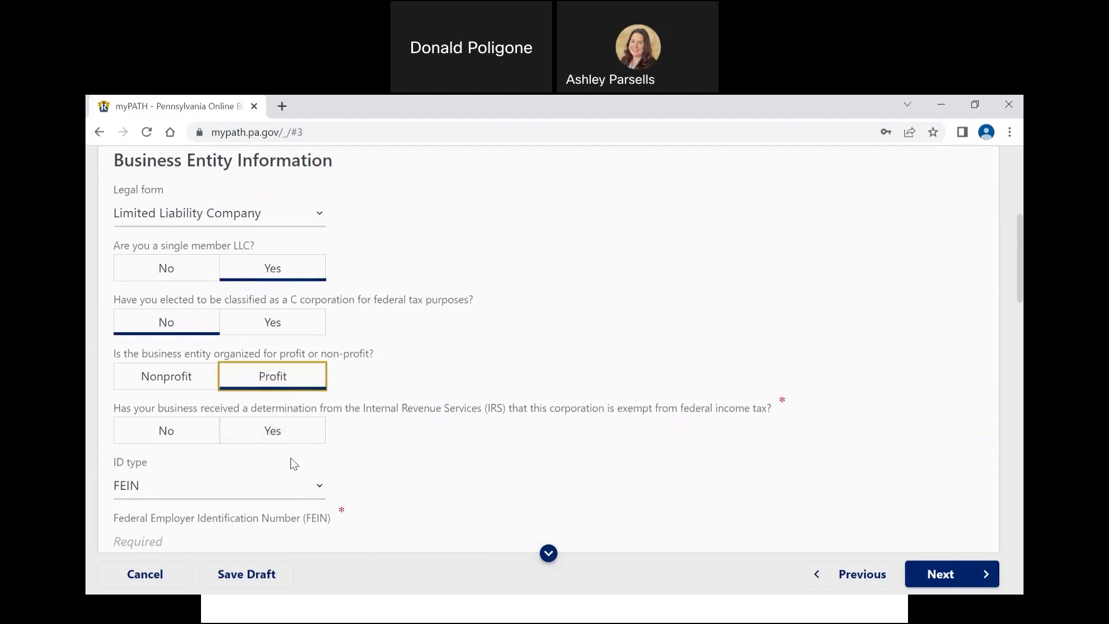
pyautogui.click(184, 438)
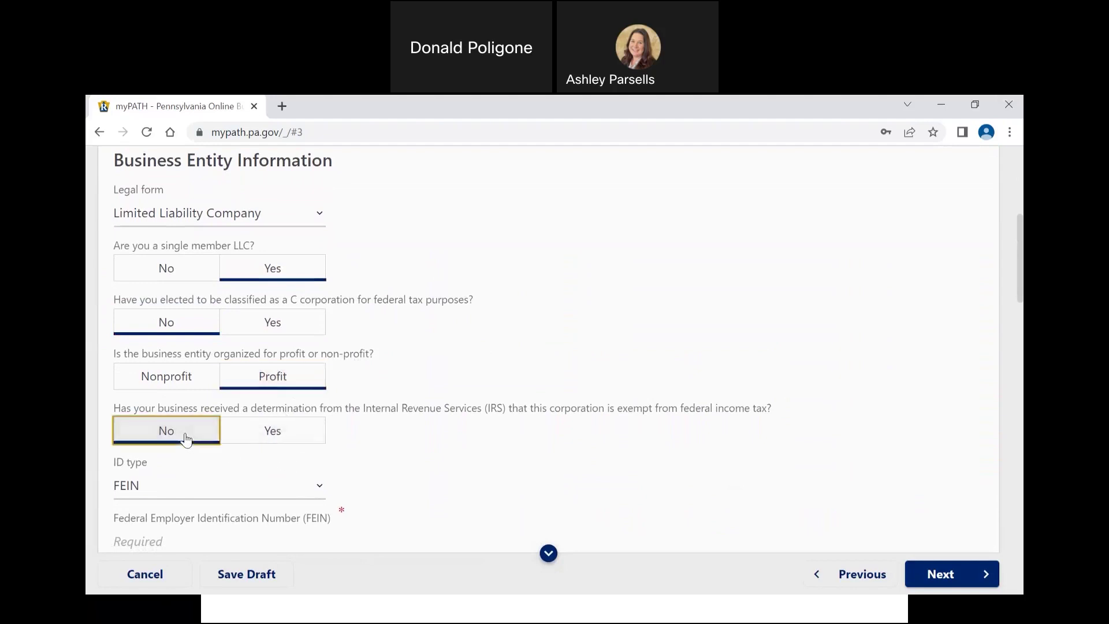
pyautogui.scroll(-1, 184, 439)
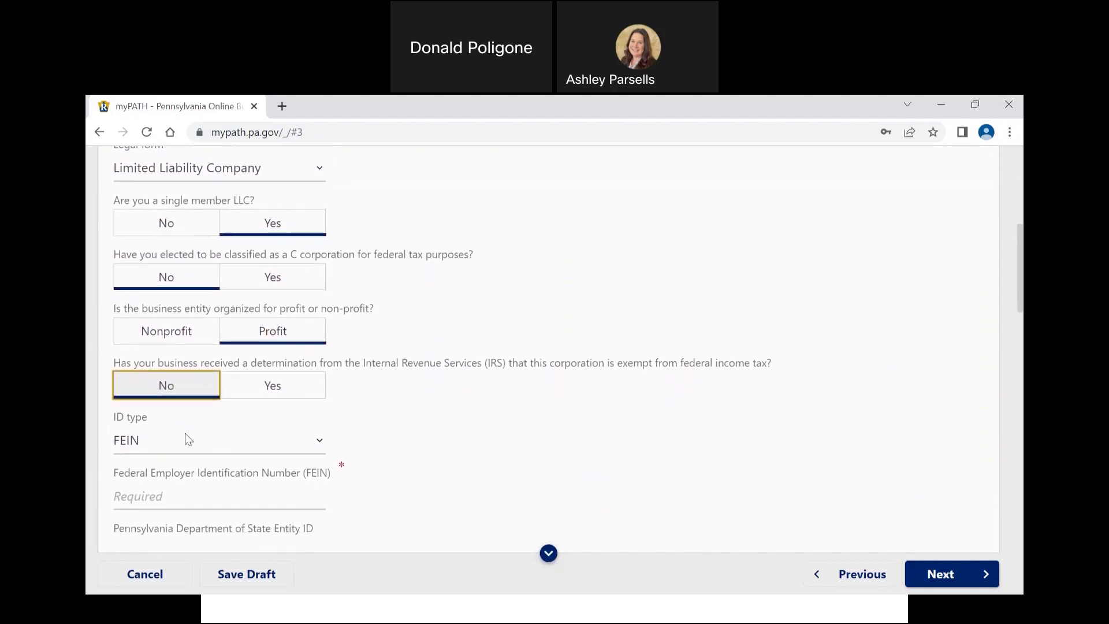
pyautogui.scroll(-1, 185, 440)
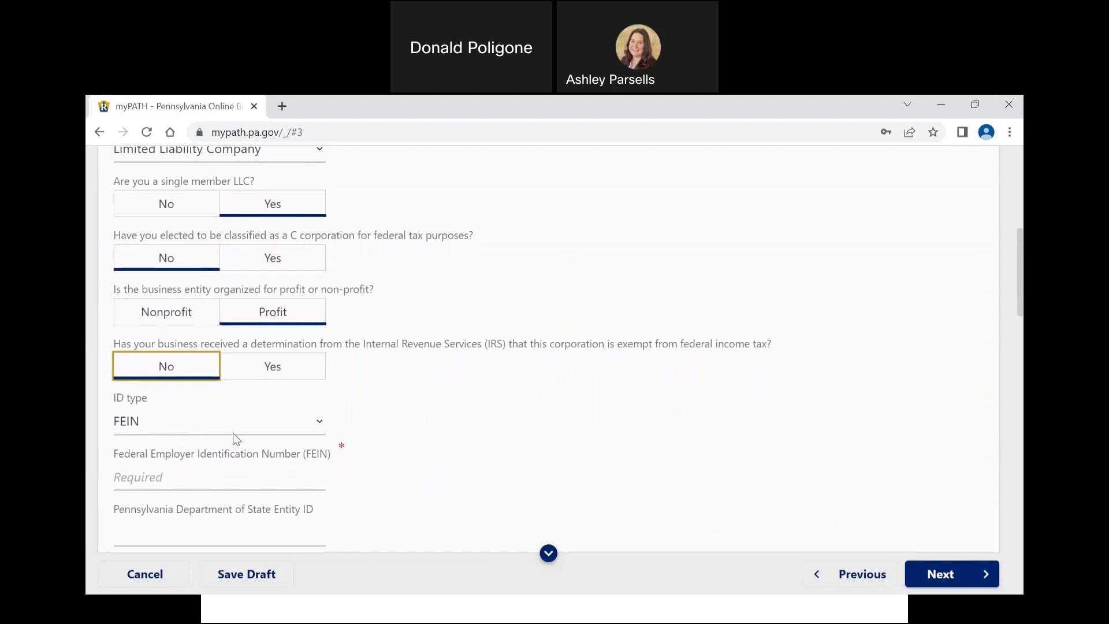
pyautogui.scroll(-1, 234, 433)
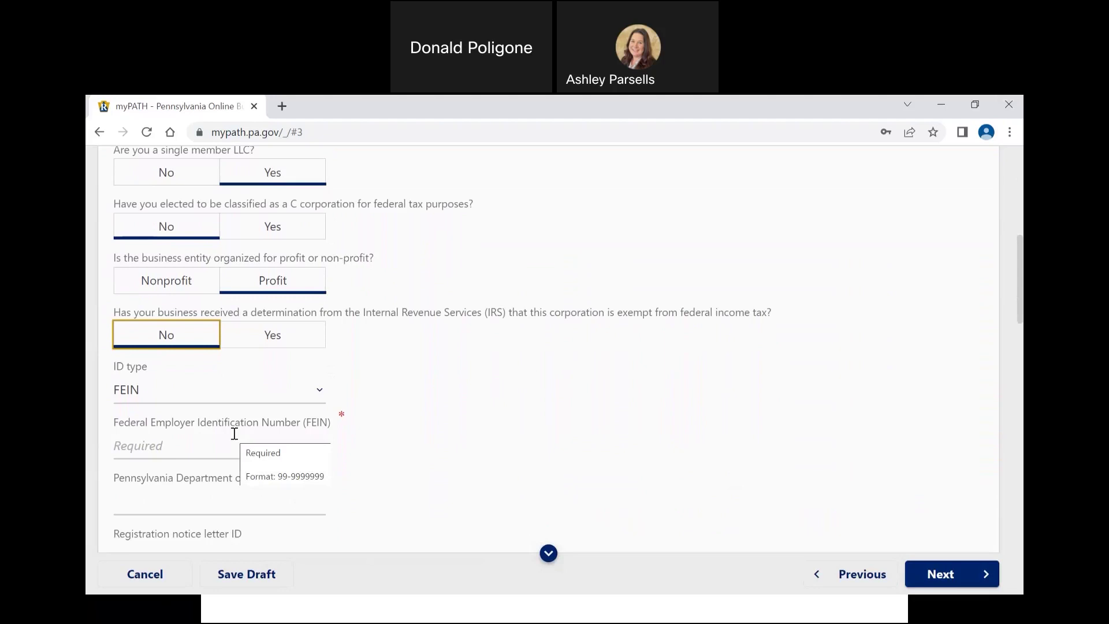
# Step: Enter the business's federal EIN in the FEIN field
pyautogui.scroll(-1, 234, 433)
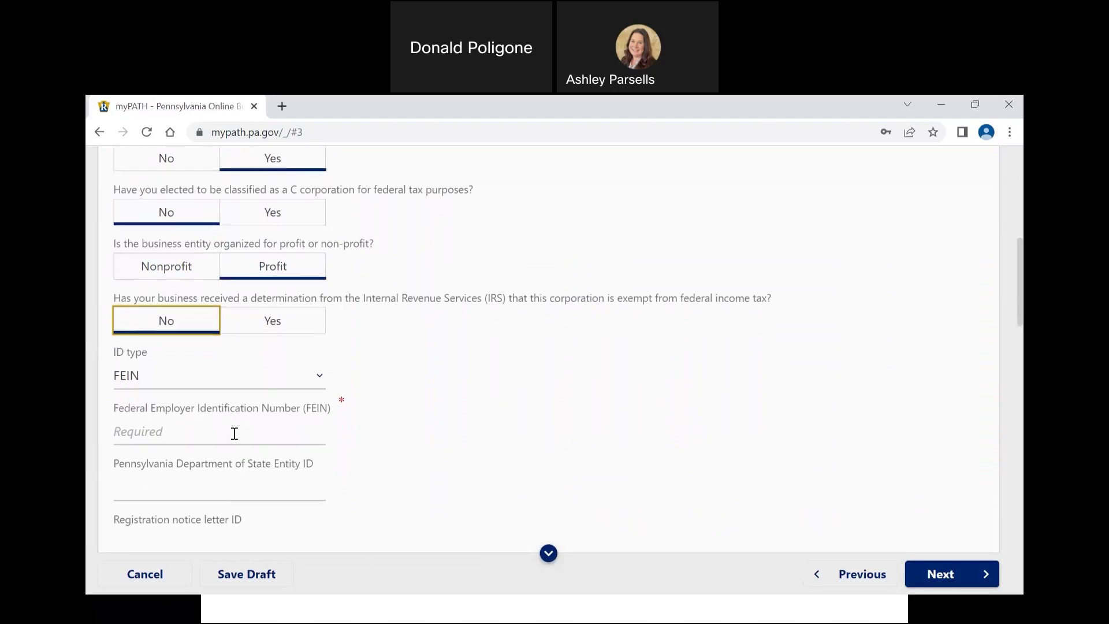
pyautogui.click(205, 409)
pyautogui.write('89-9999999')
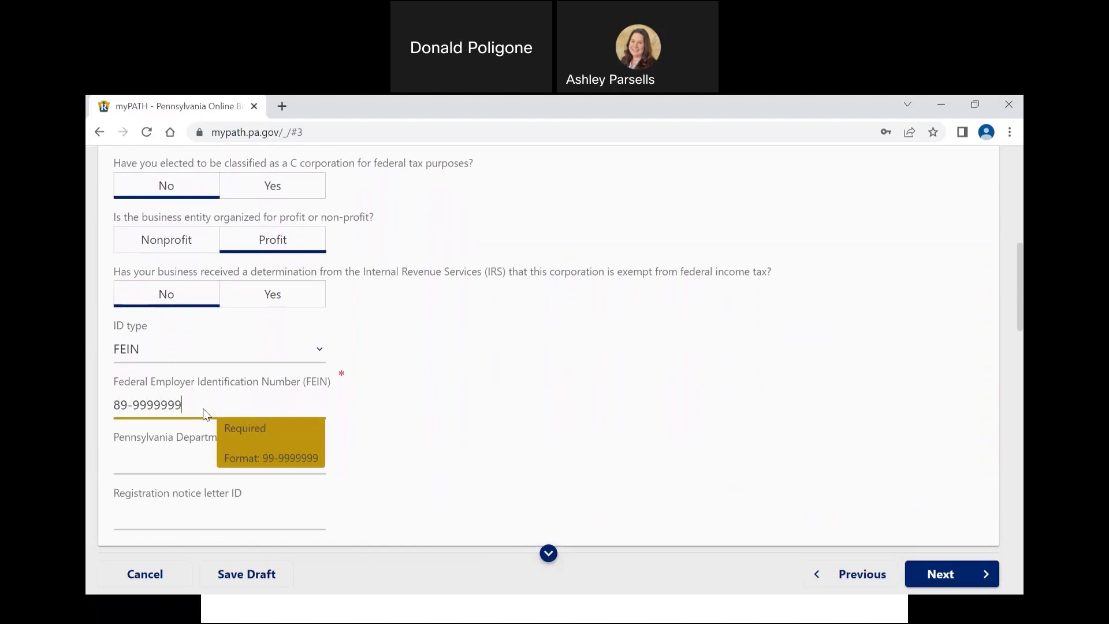
# Step: Enter 'BUSINESS ONE-STOP SHOP, LLC' as the legal name of entity
pyautogui.scroll(-3, 205, 410)
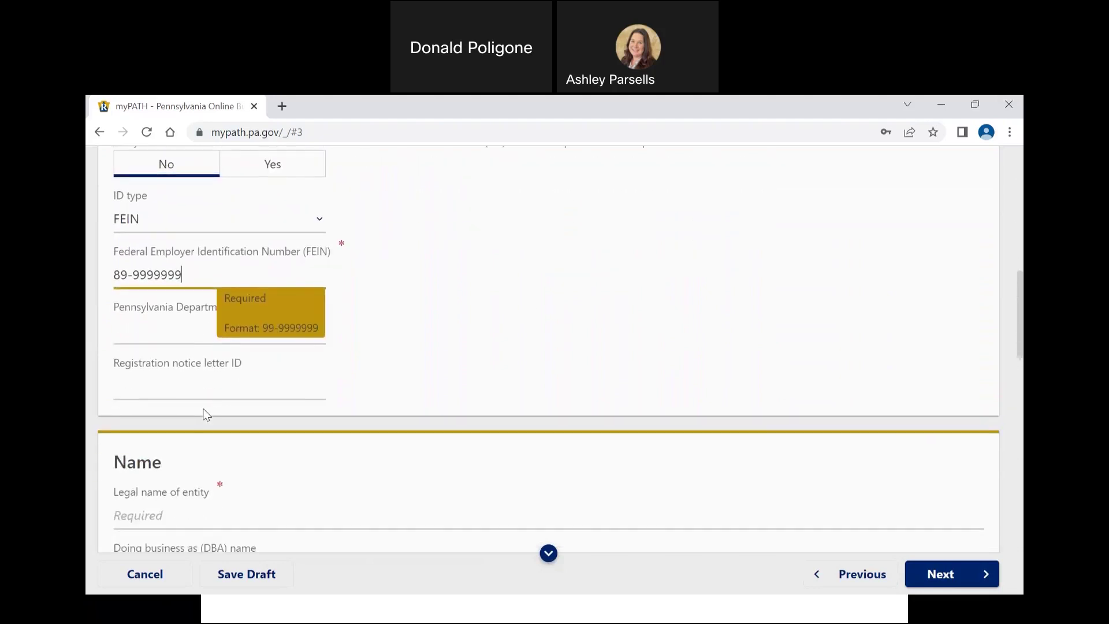
pyautogui.scroll(-1, 207, 414)
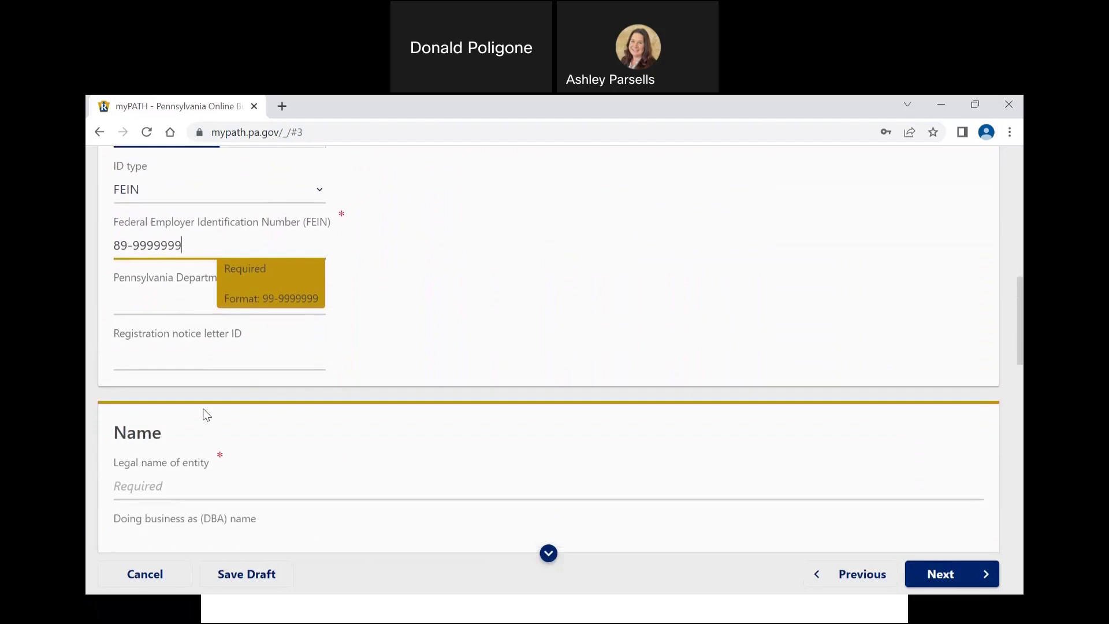
pyautogui.scroll(-3, 204, 411)
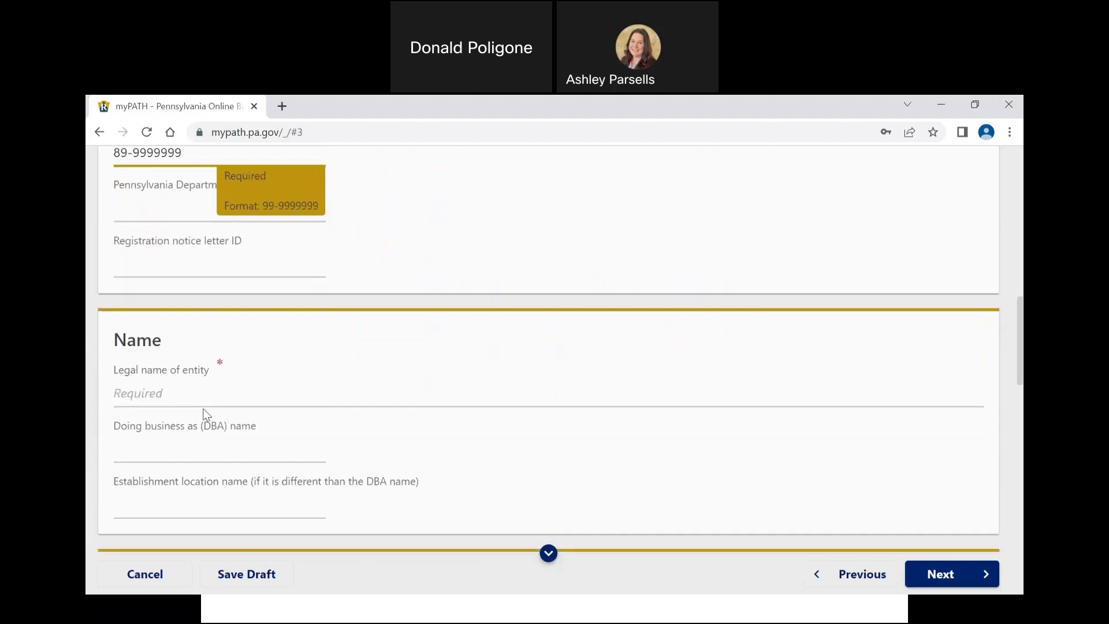
pyautogui.click(198, 362)
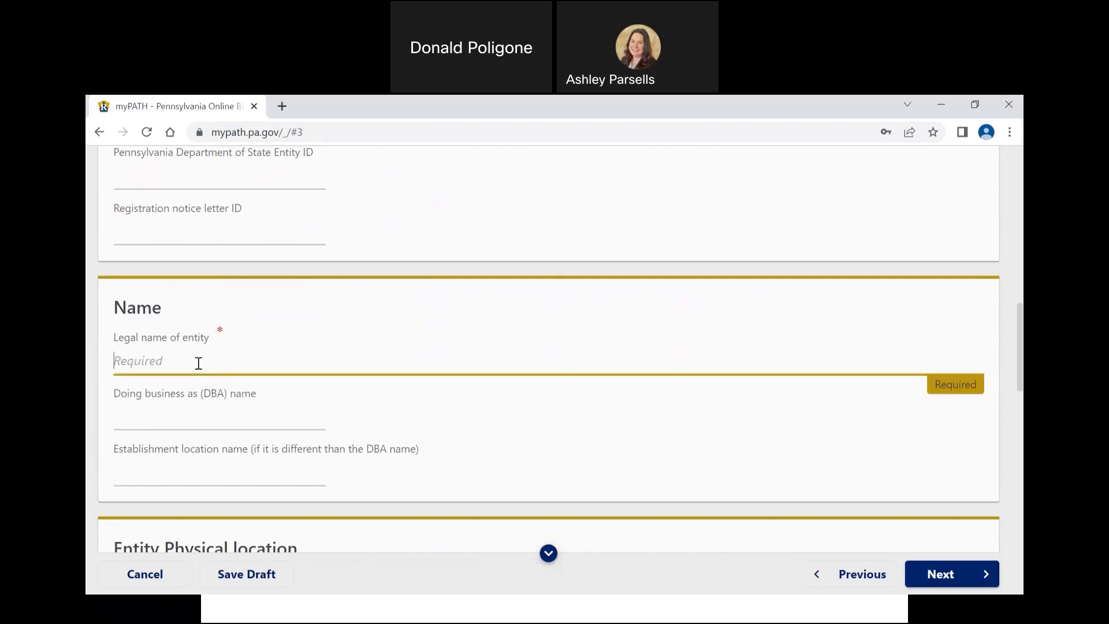
pyautogui.write('BUSINESS ONE-STOP SHOP, LLC')
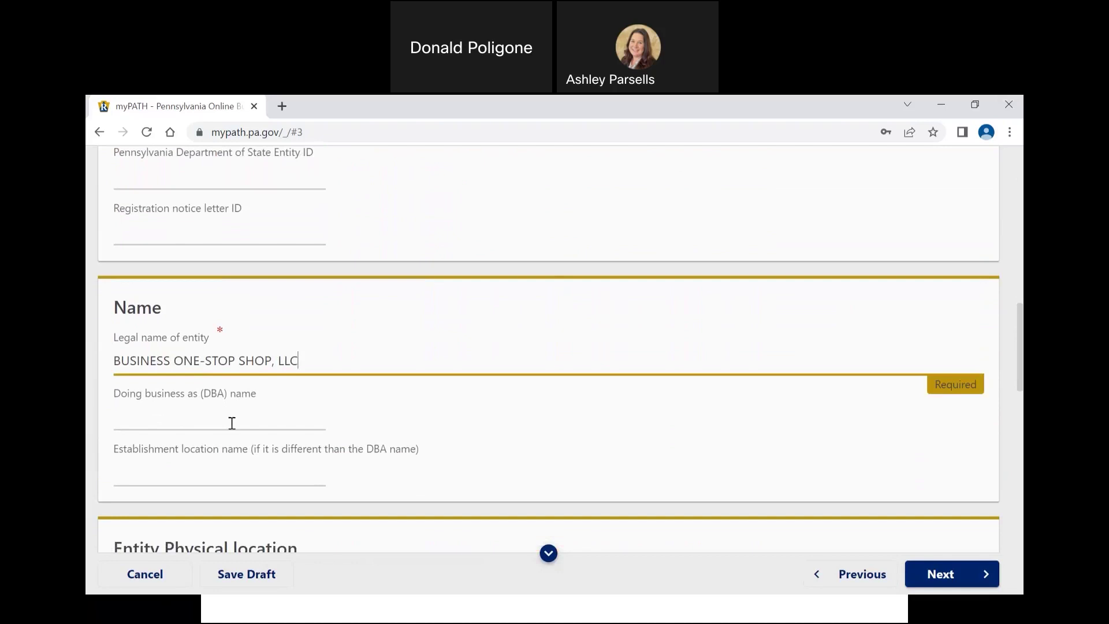
pyautogui.scroll(-1, 231, 423)
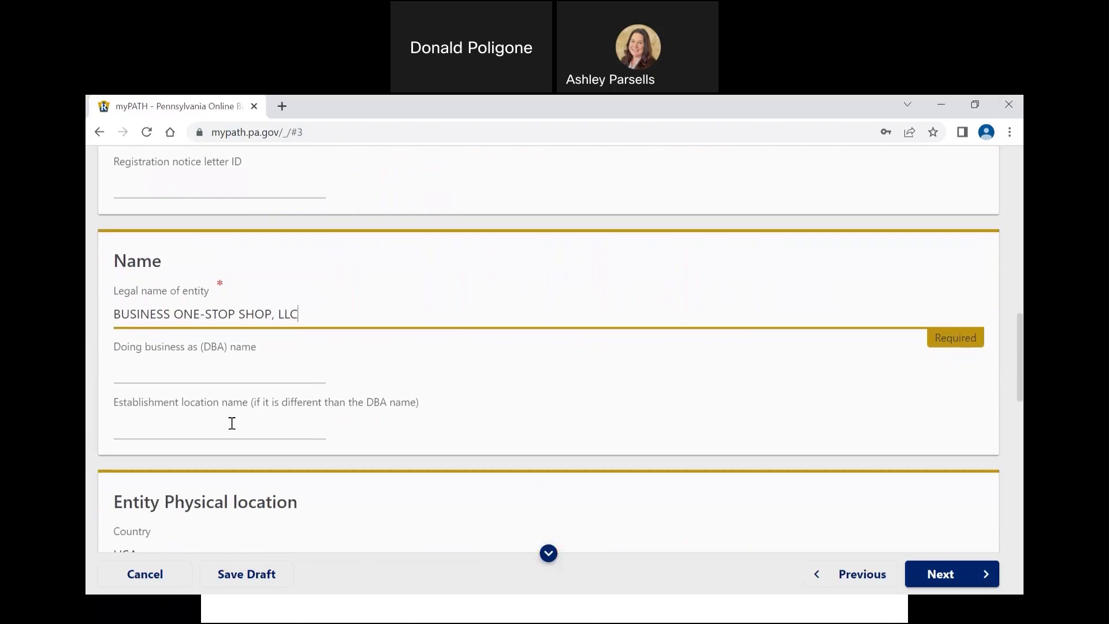
# Step: Fill in the entity's street address, city and ZIP code so DAUPHIN county fills in
pyautogui.scroll(-1, 231, 423)
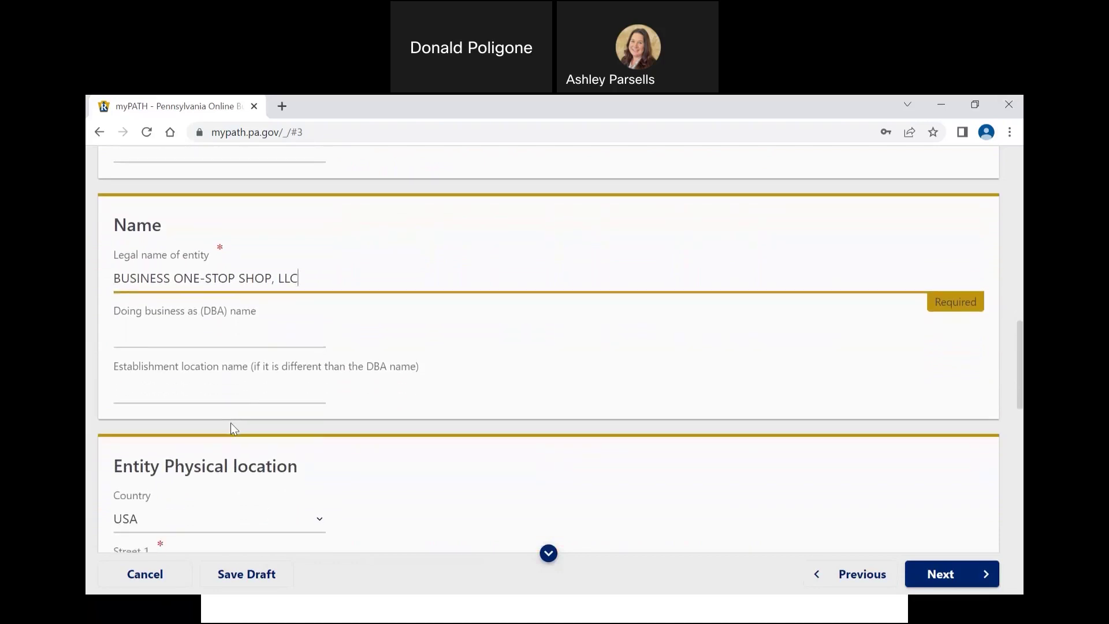
pyautogui.scroll(-1, 231, 425)
pyautogui.scroll(-2, 232, 428)
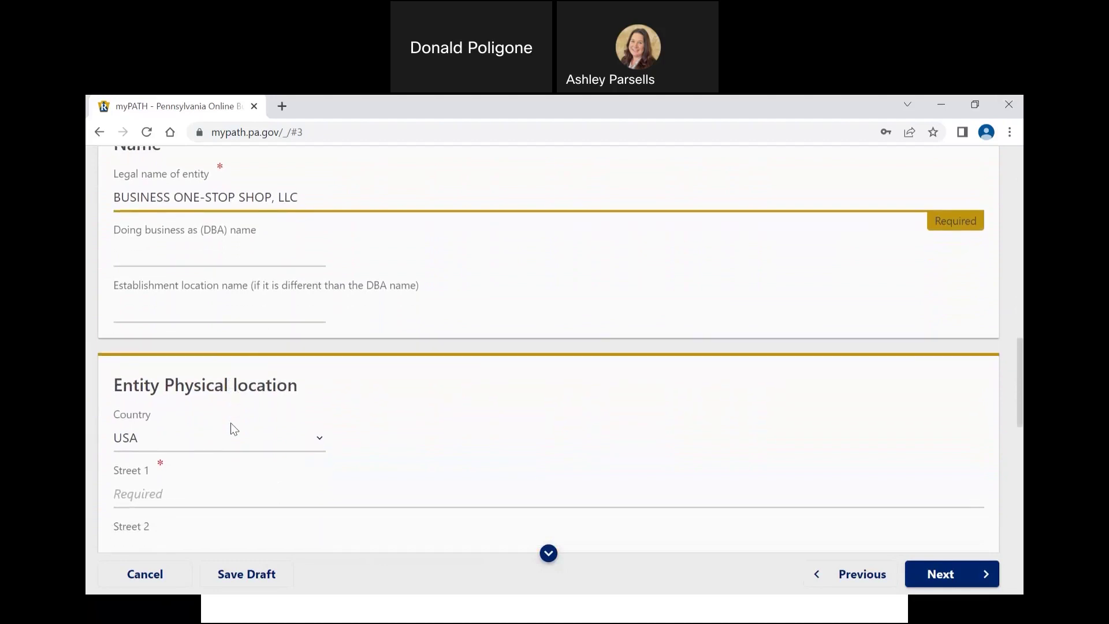
pyautogui.scroll(-1, 231, 429)
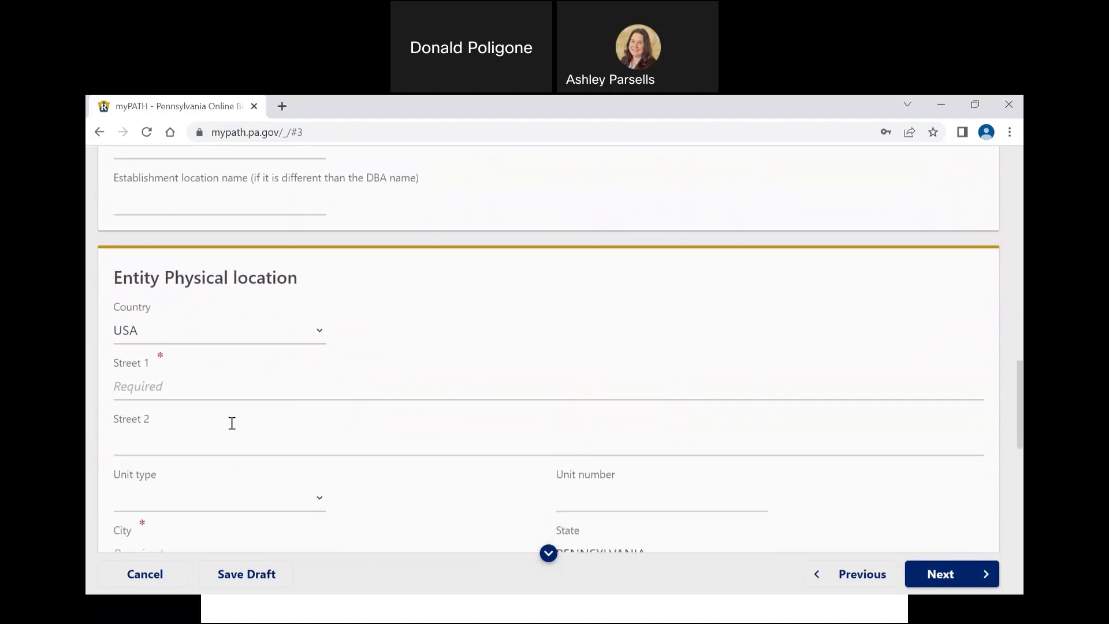
pyautogui.click(246, 359)
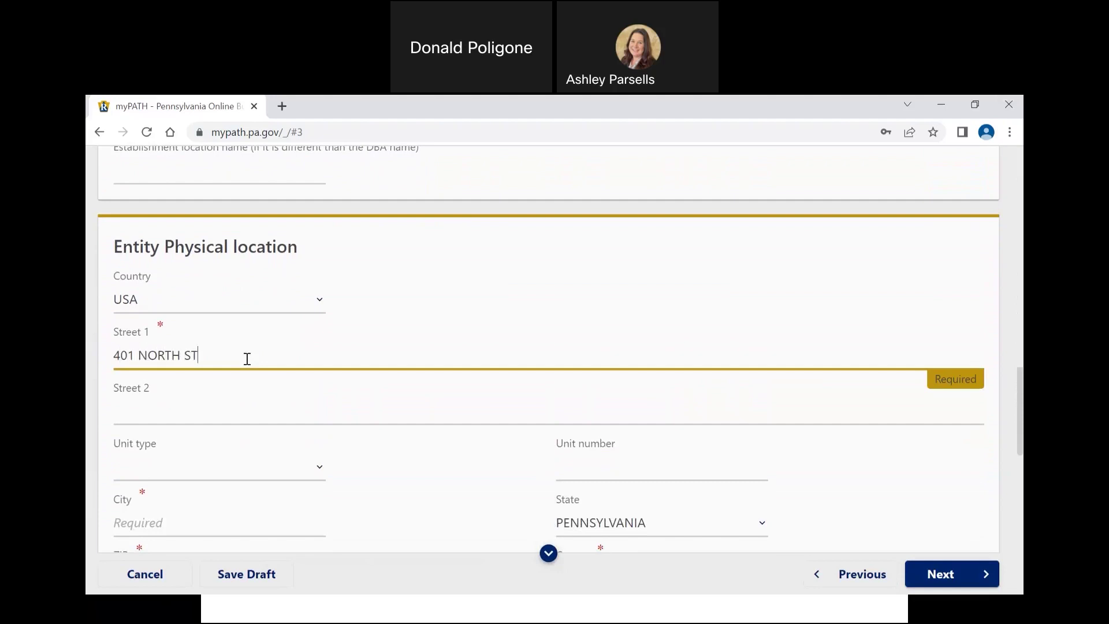
pyautogui.press('Tab')
pyautogui.press('Tab')
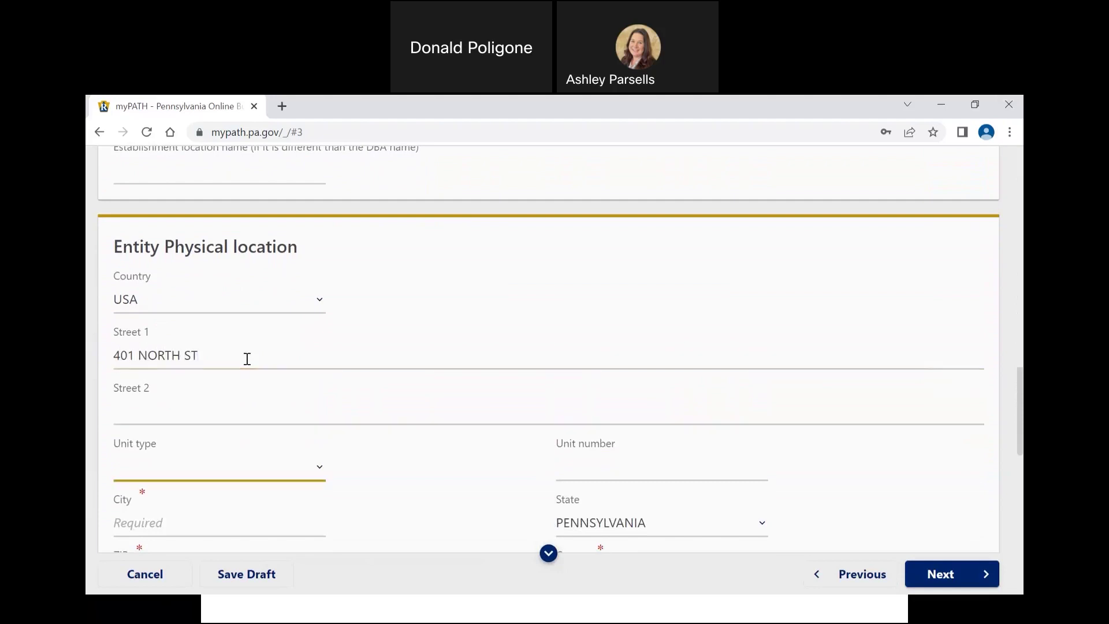
pyautogui.press('Tab')
pyautogui.press('Tab')
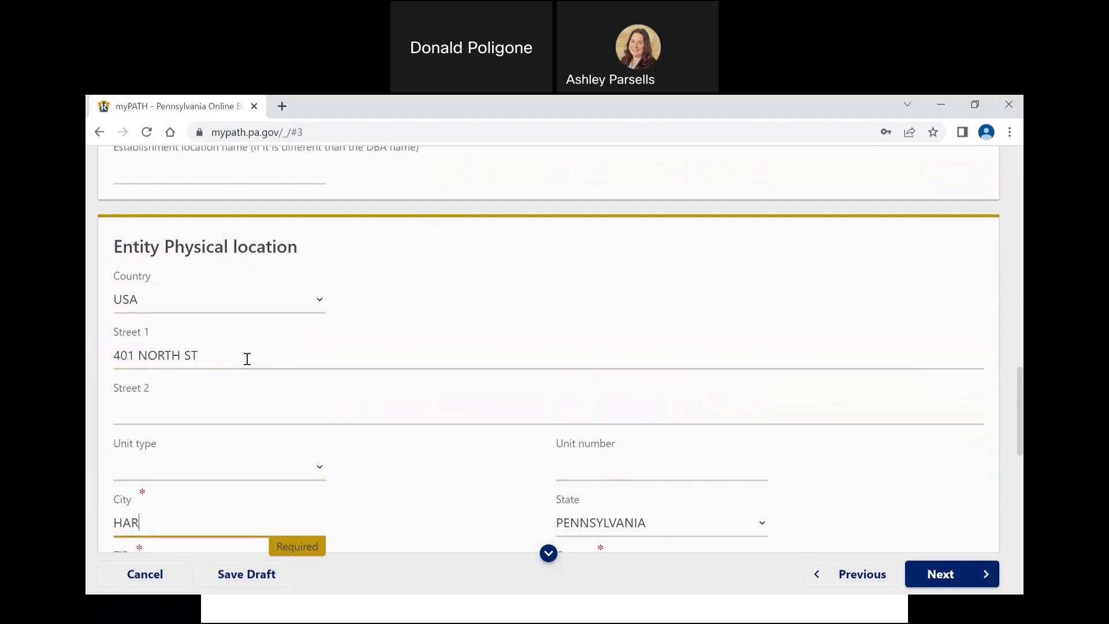
pyautogui.press('Tab')
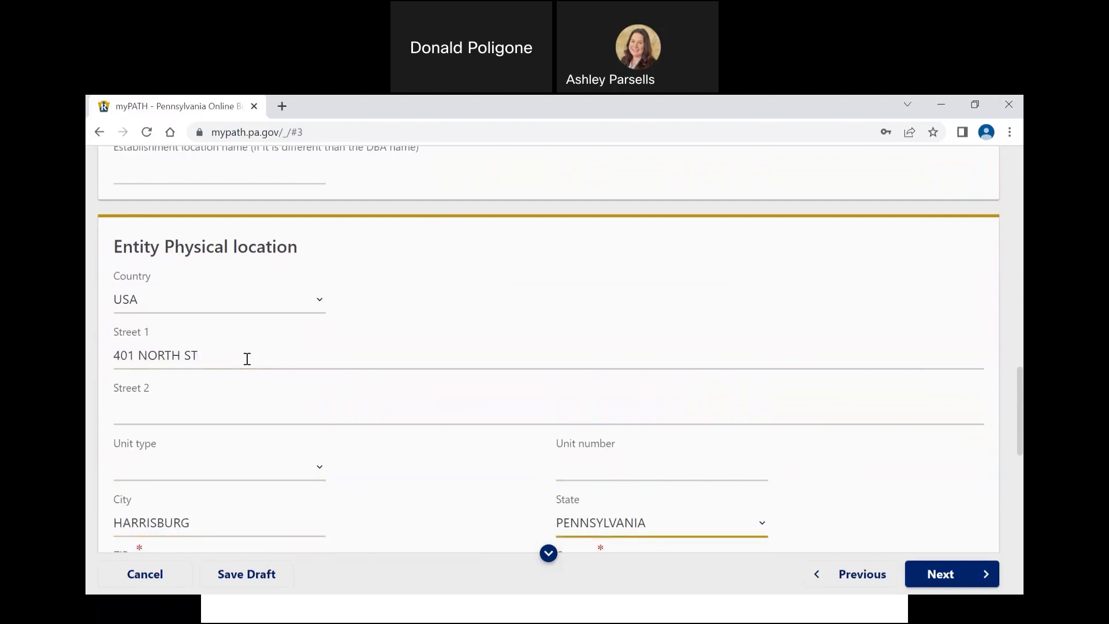
pyautogui.press('Tab')
pyautogui.scroll(-3, 247, 358)
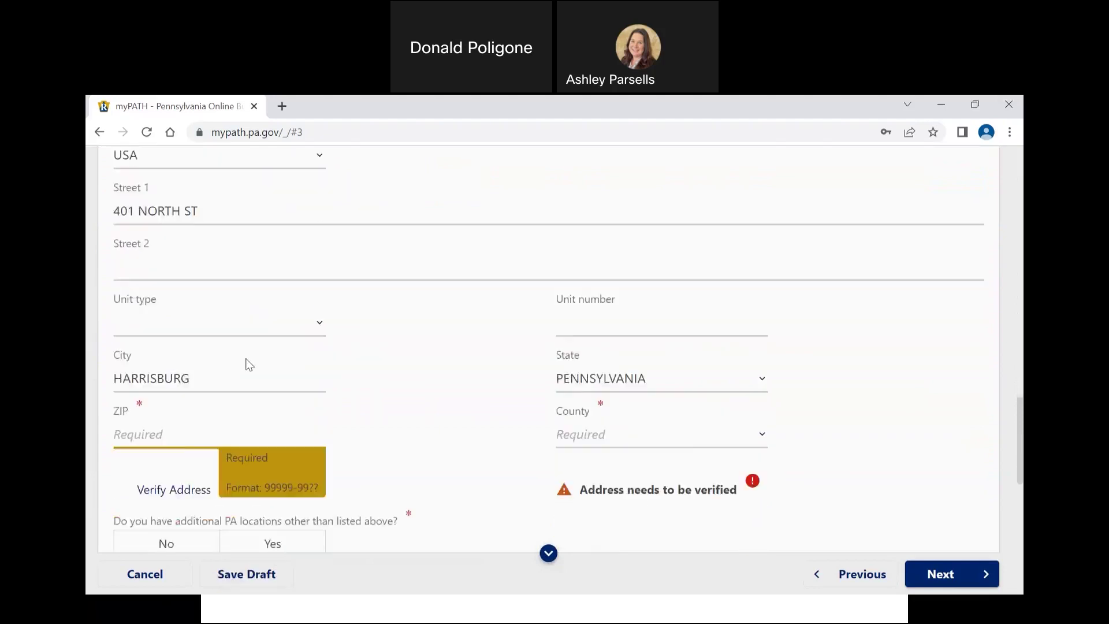
pyautogui.write('17120')
pyautogui.press('Tab')
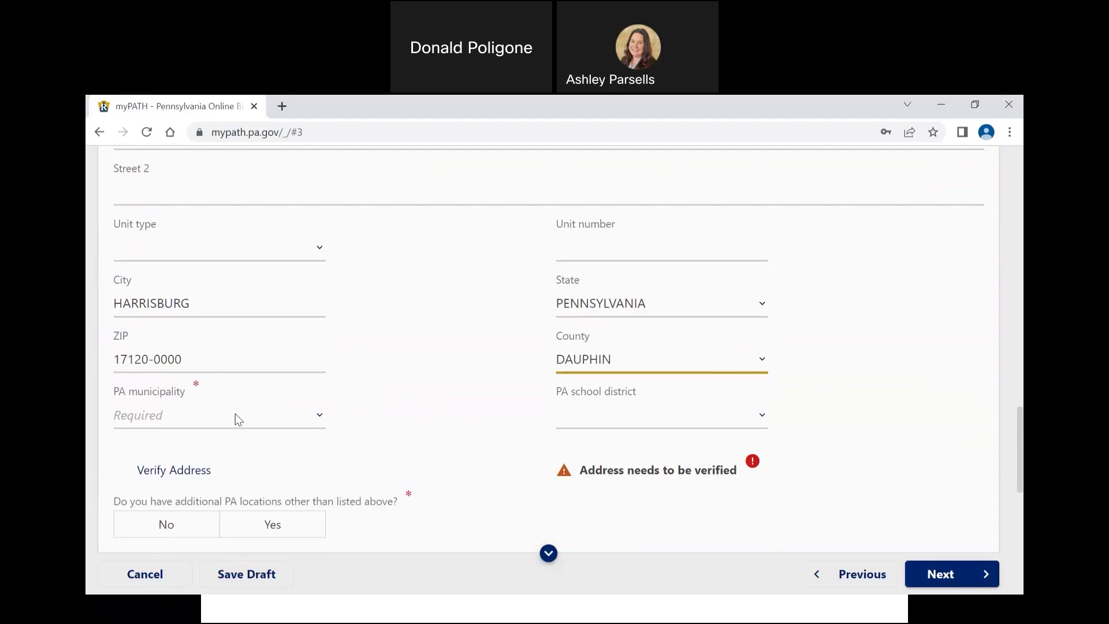
# Step: Select Harrisburg City as both the PA municipality and the PA school district
pyautogui.click(234, 413)
pyautogui.press('h')
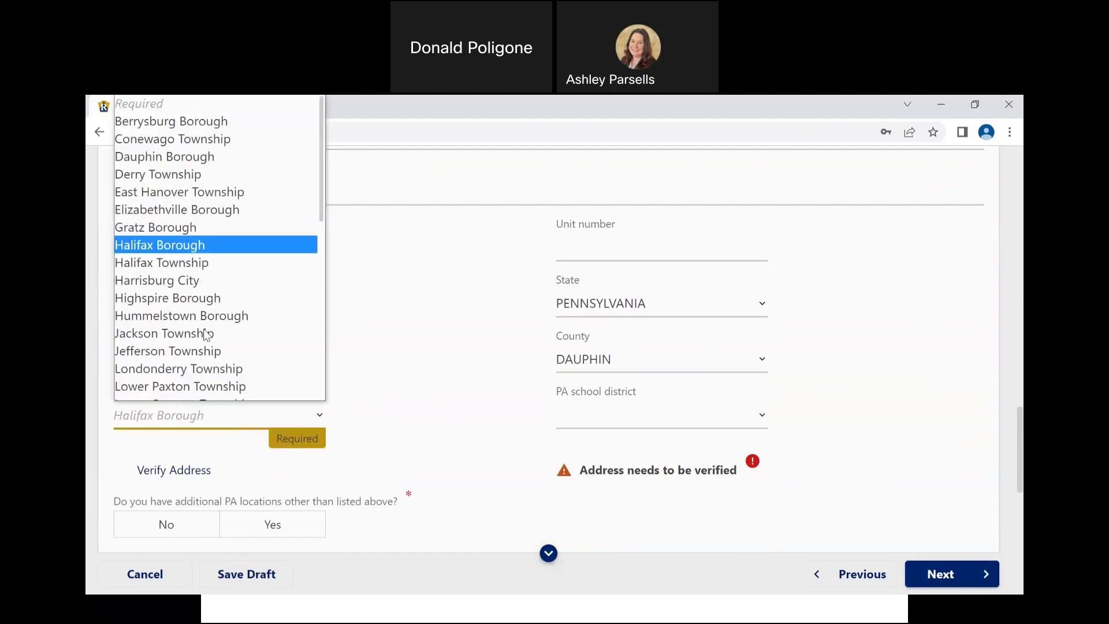
pyautogui.scroll(-1, 207, 334)
pyautogui.click(184, 273)
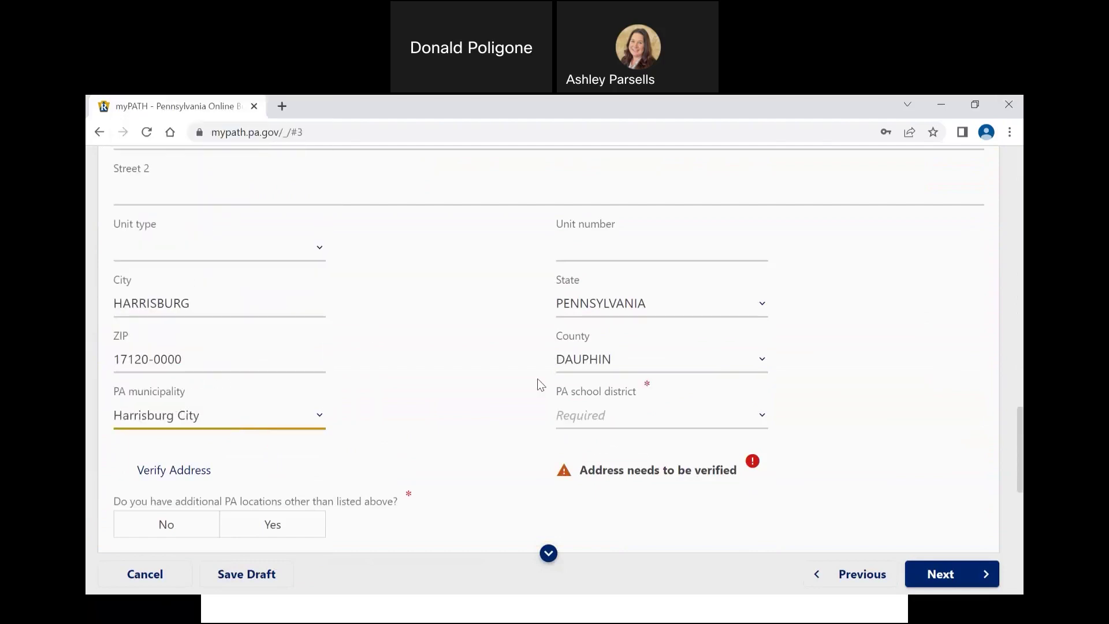
pyautogui.click(583, 421)
pyautogui.click(587, 453)
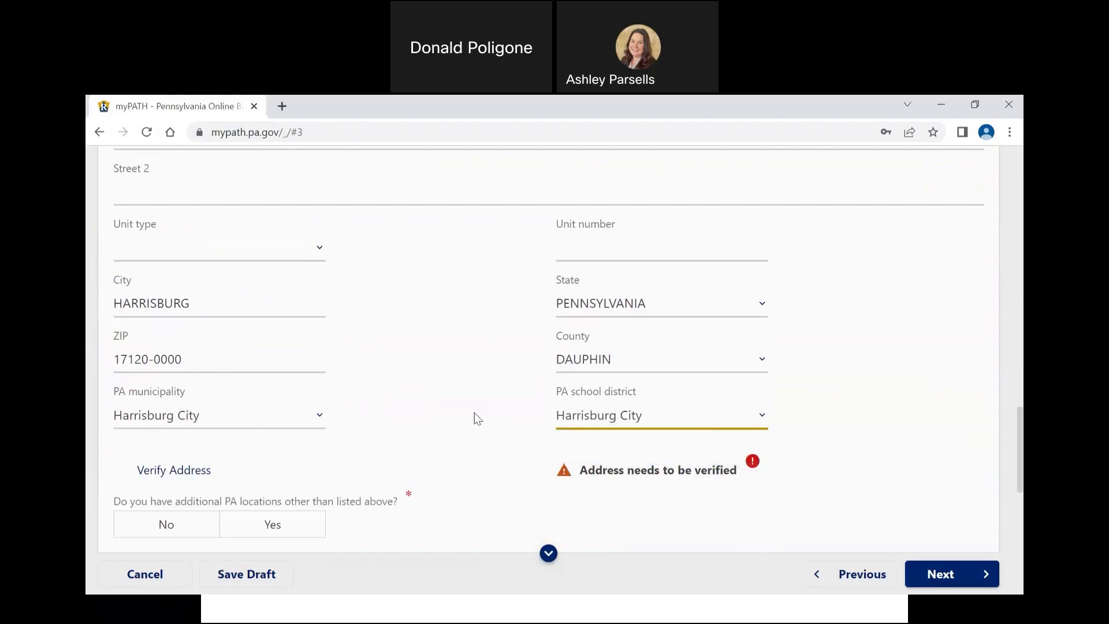
pyautogui.scroll(-1, 476, 418)
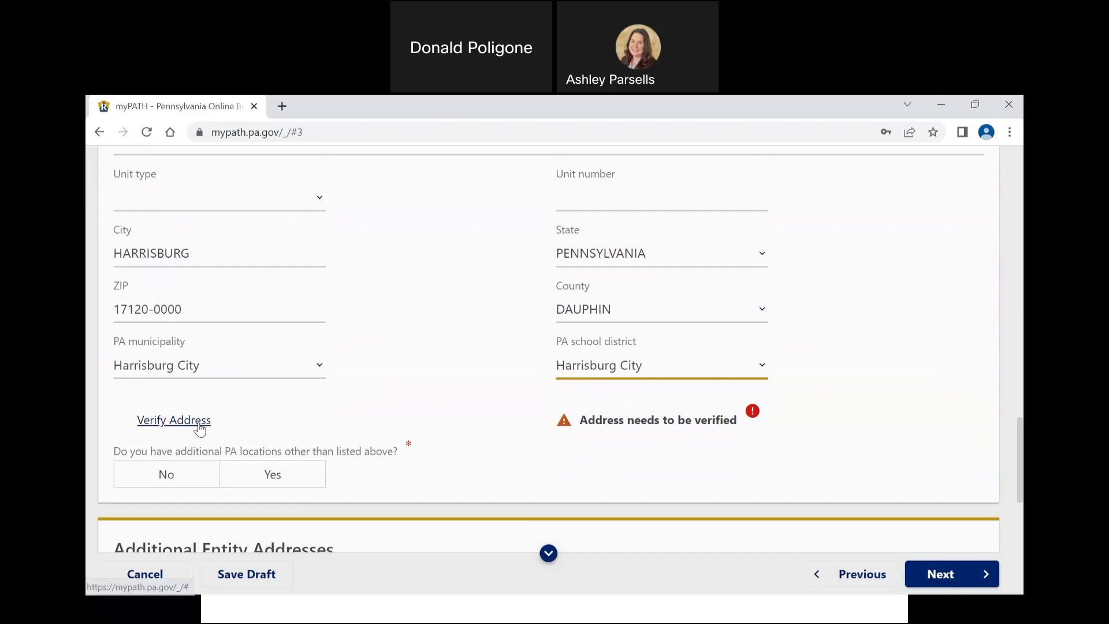
# Step: Verify the physical address and answer No to additional PA locations
pyautogui.click(199, 425)
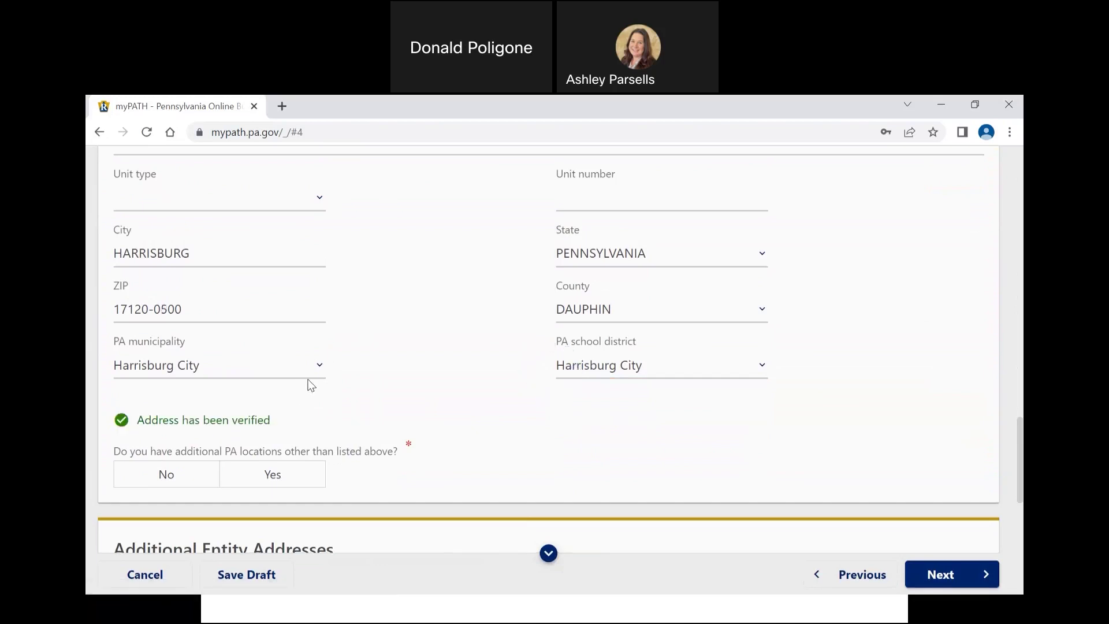
pyautogui.scroll(-1, 310, 386)
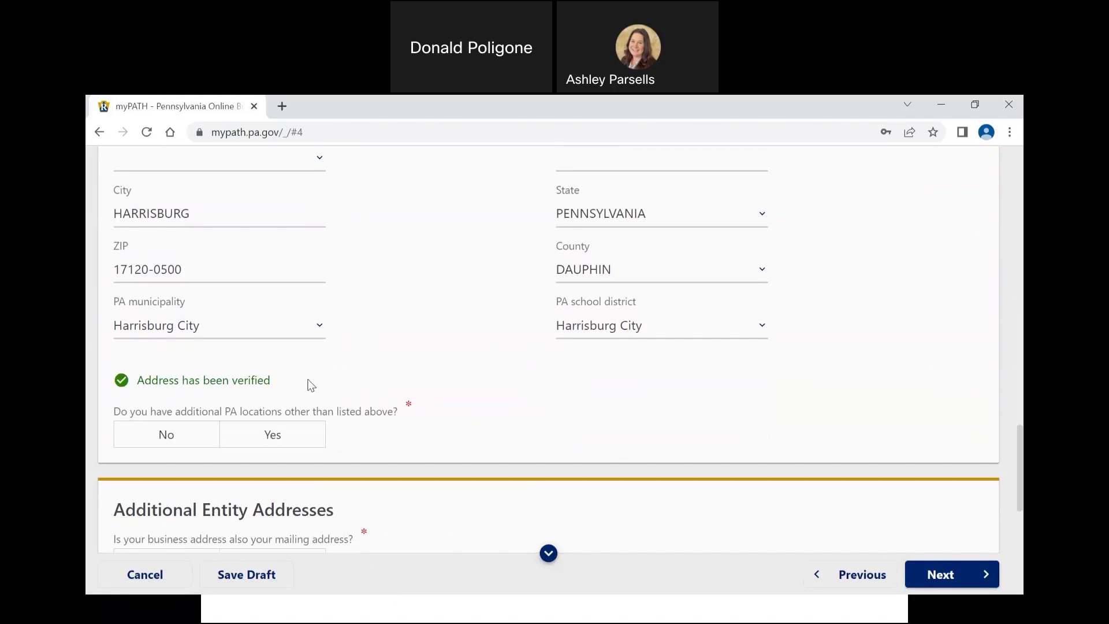
pyautogui.click(202, 434)
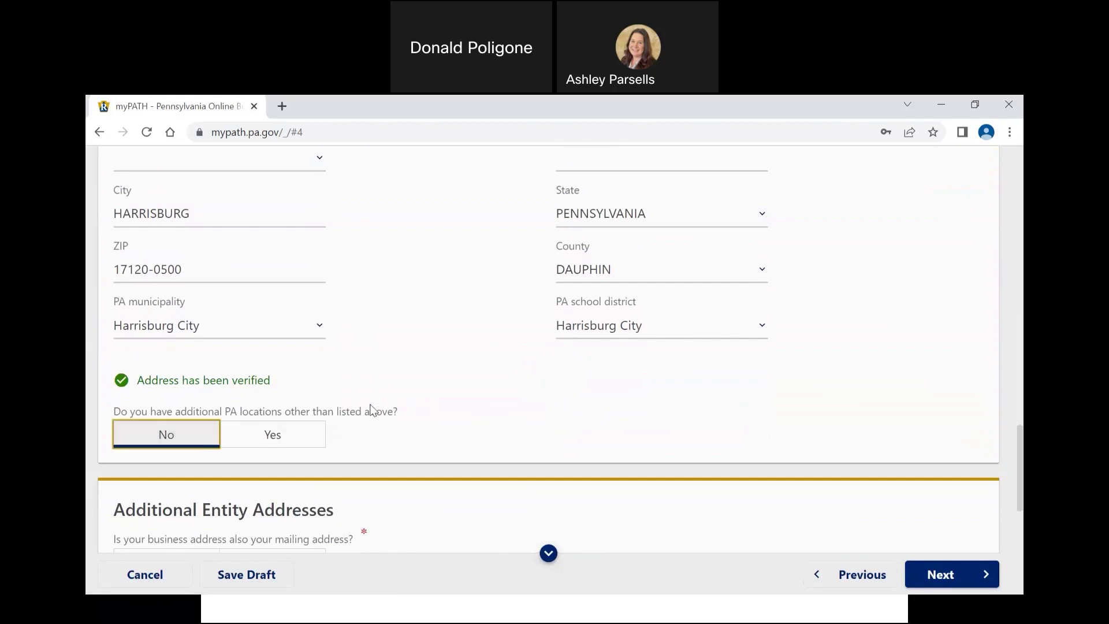
# Step: Answer Yes to using the business address for mailing and records, then continue
pyautogui.scroll(-2, 456, 395)
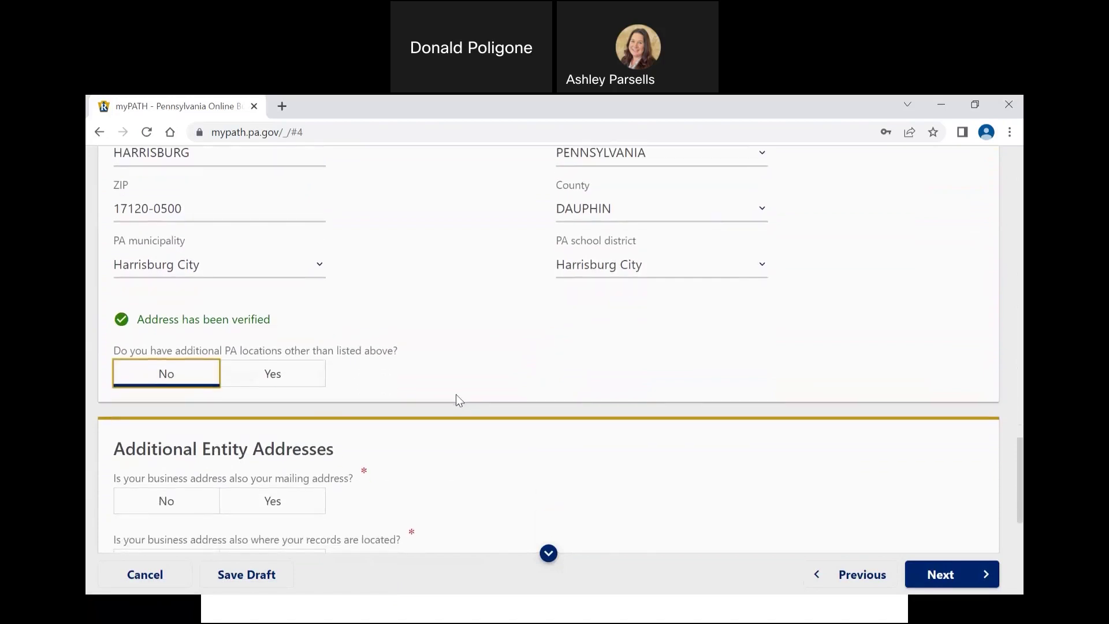
pyautogui.scroll(-2, 456, 394)
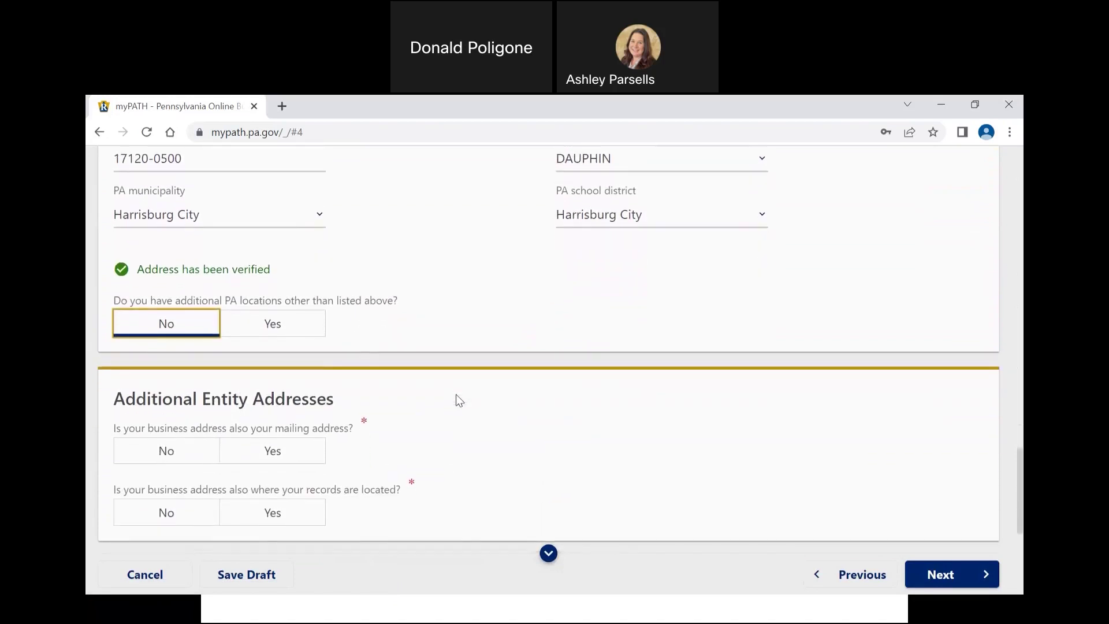
pyautogui.scroll(-1, 456, 393)
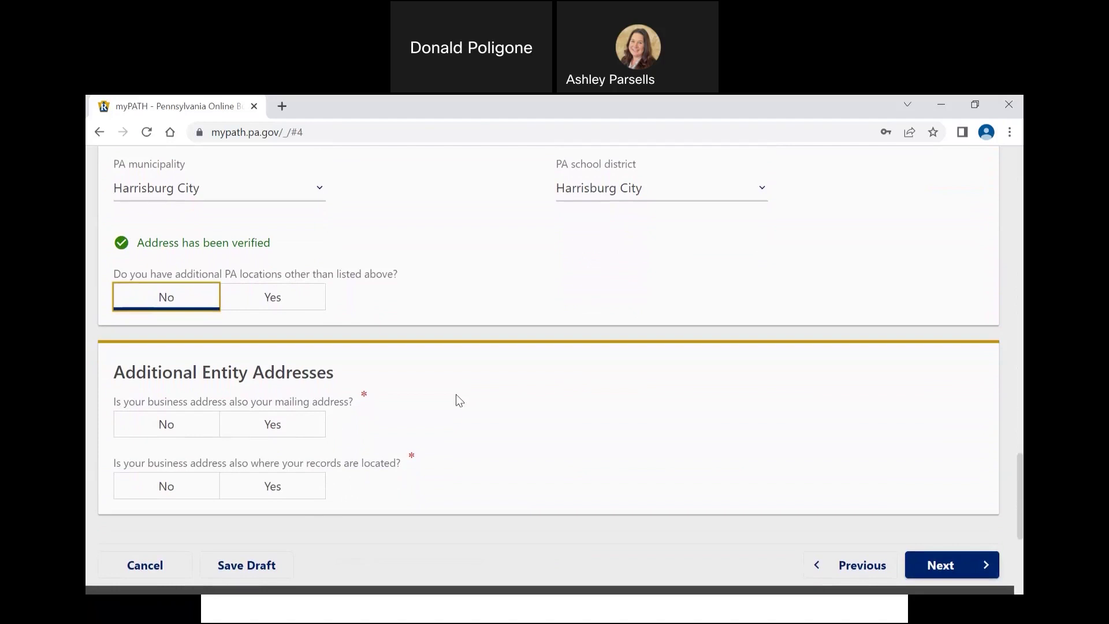
pyautogui.click(301, 427)
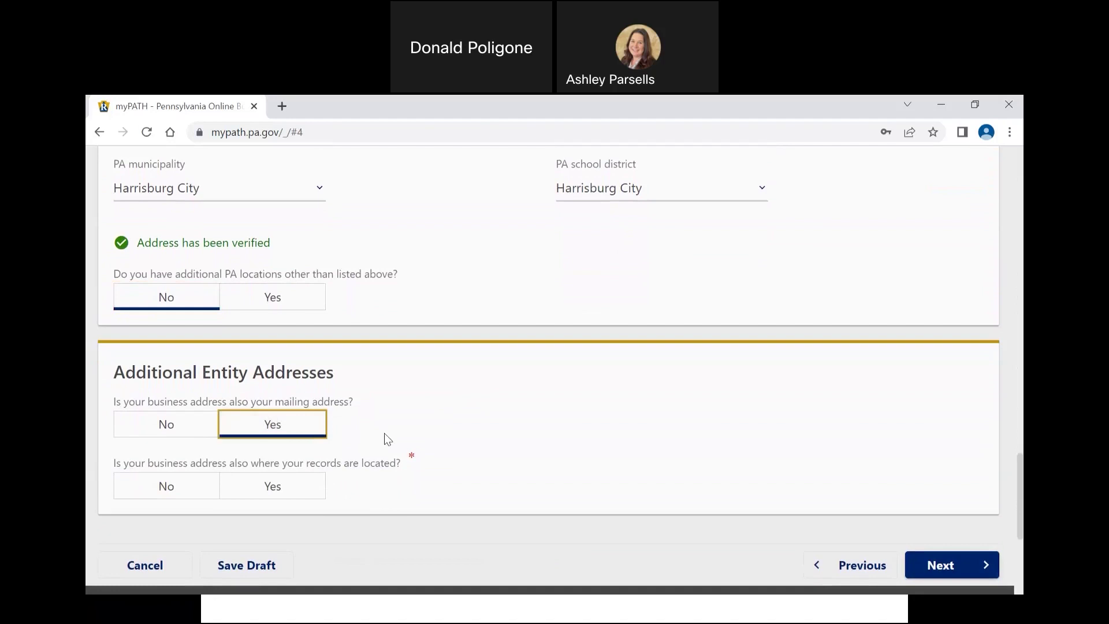
pyautogui.click(297, 483)
pyautogui.scroll(-1, 919, 457)
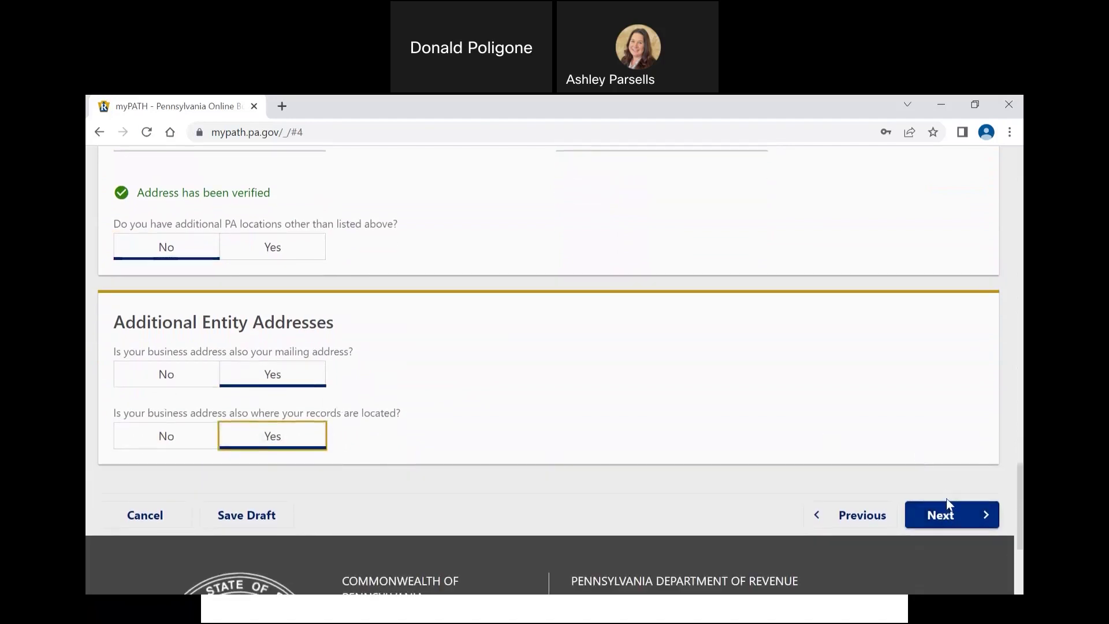
pyautogui.click(945, 512)
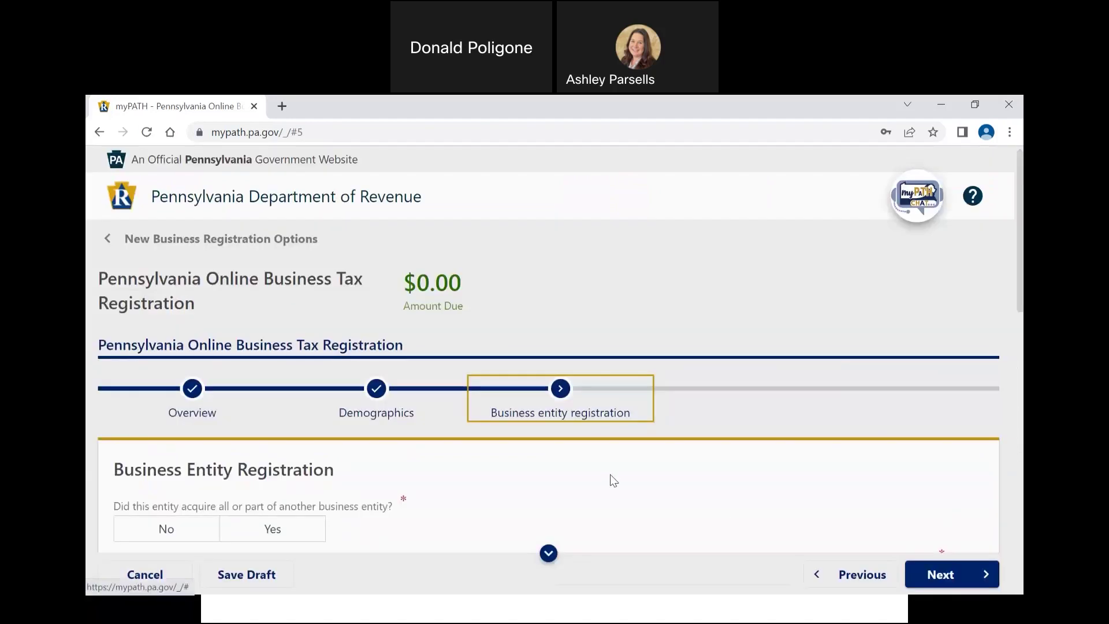
# Step: Answer No to acquiring another entity, changing legal structure, and merger or restructuring
pyautogui.scroll(-3, 612, 480)
pyautogui.scroll(-2, 614, 480)
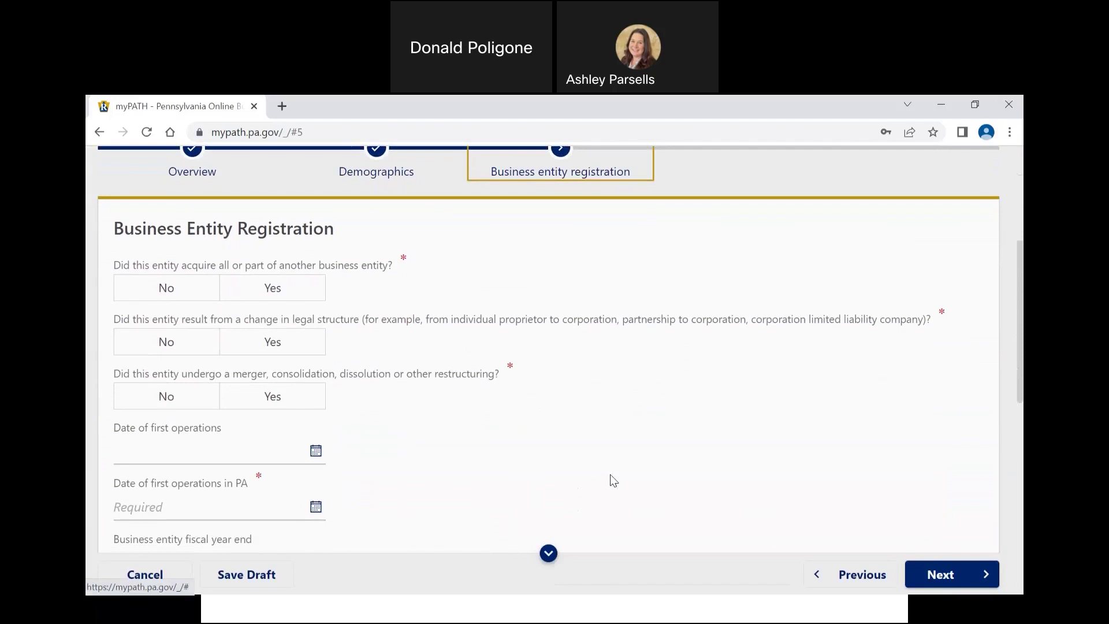
pyautogui.click(213, 286)
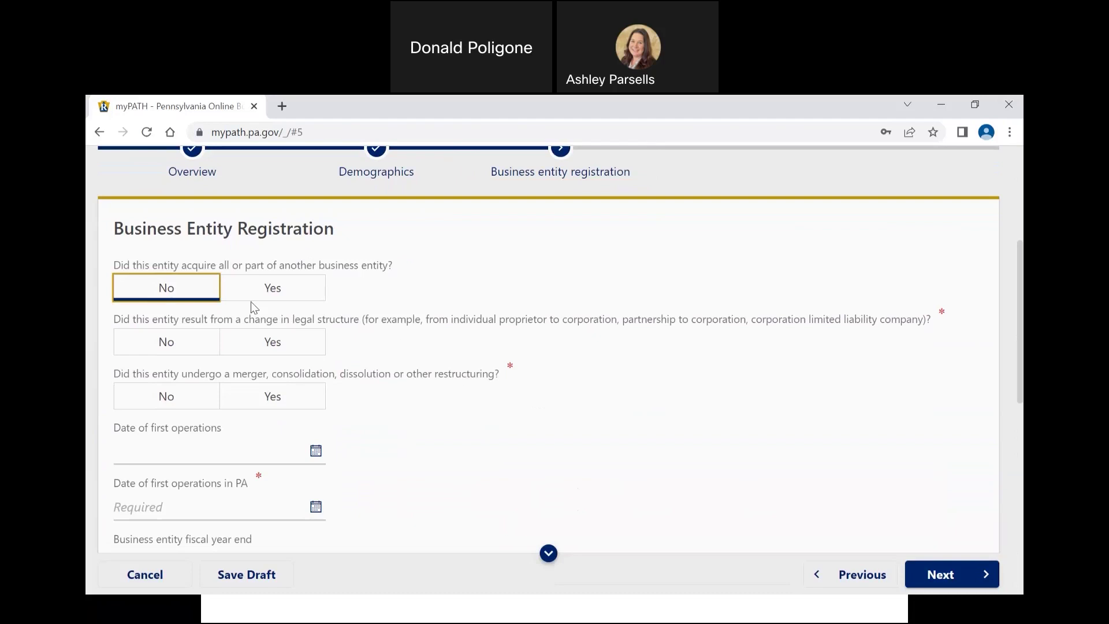
pyautogui.click(189, 339)
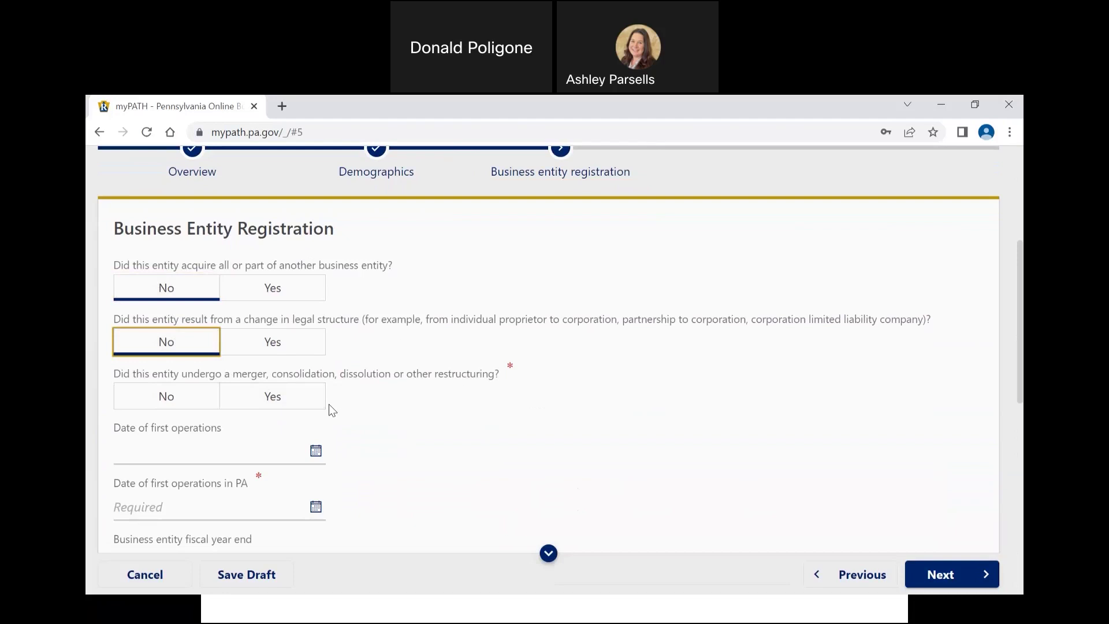
pyautogui.click(198, 399)
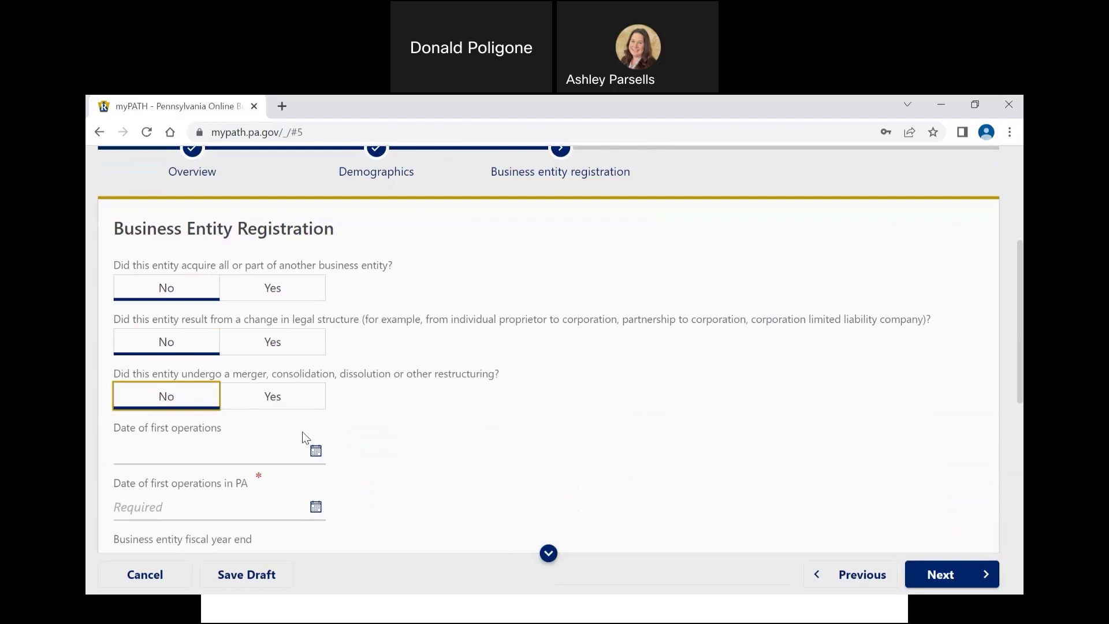
pyautogui.scroll(-3, 302, 432)
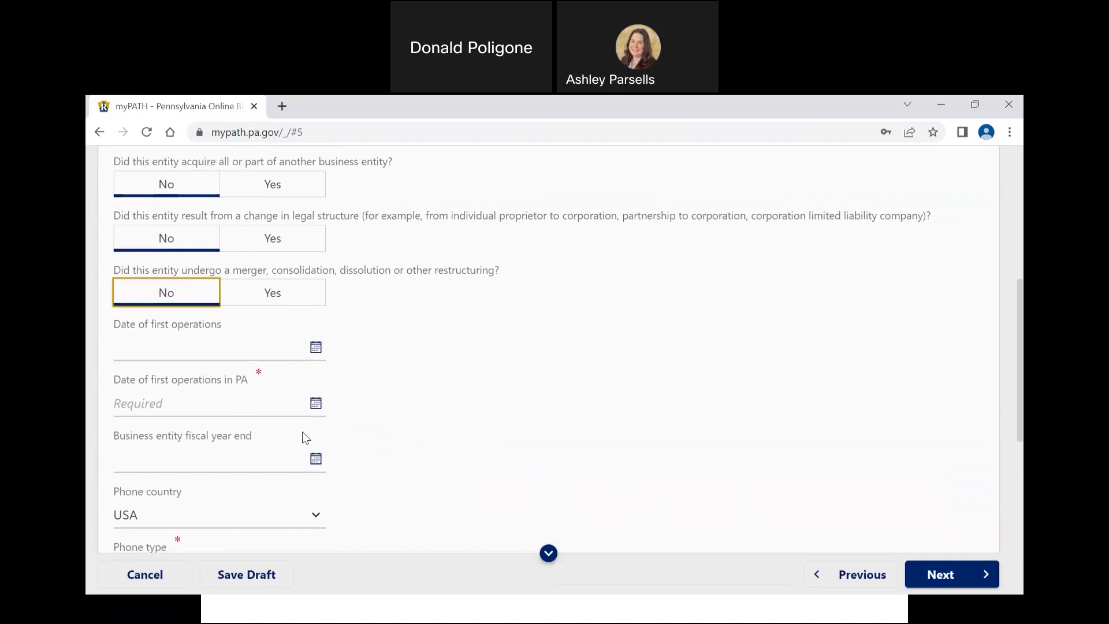
# Step: Set both first operations and first PA operations dates to today, 18-Jan-2023
pyautogui.click(317, 348)
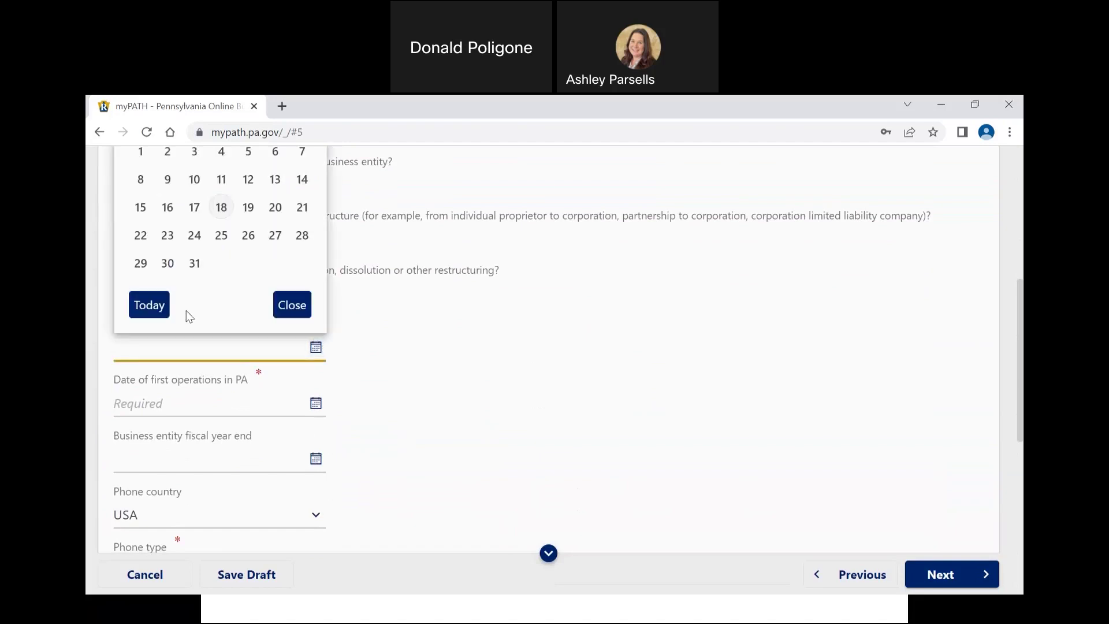
pyautogui.click(161, 313)
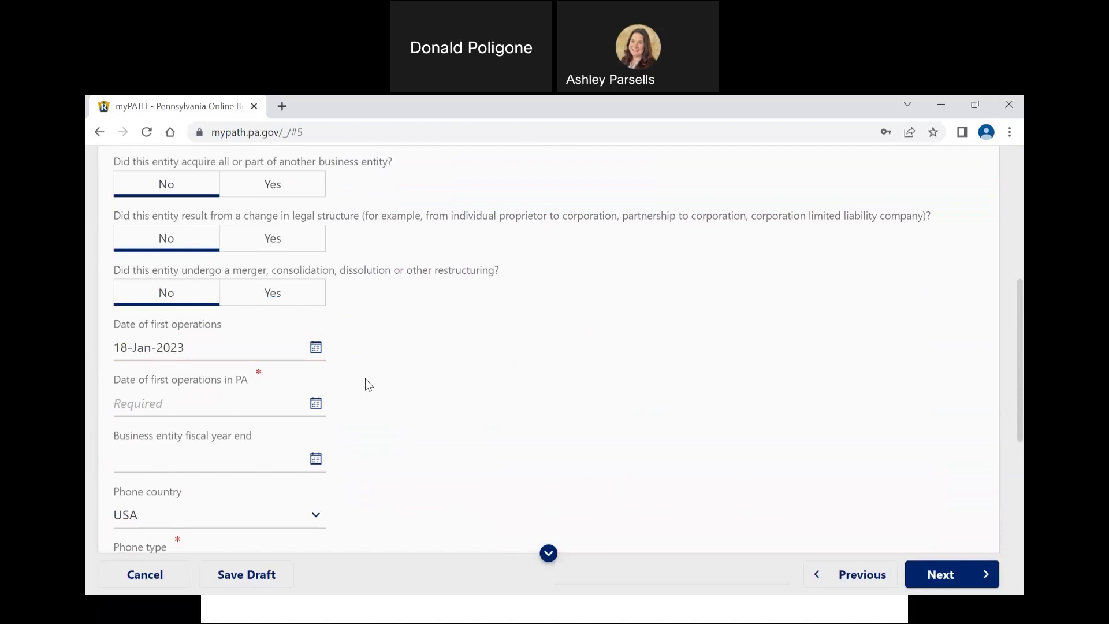
pyautogui.click(315, 403)
pyautogui.click(155, 368)
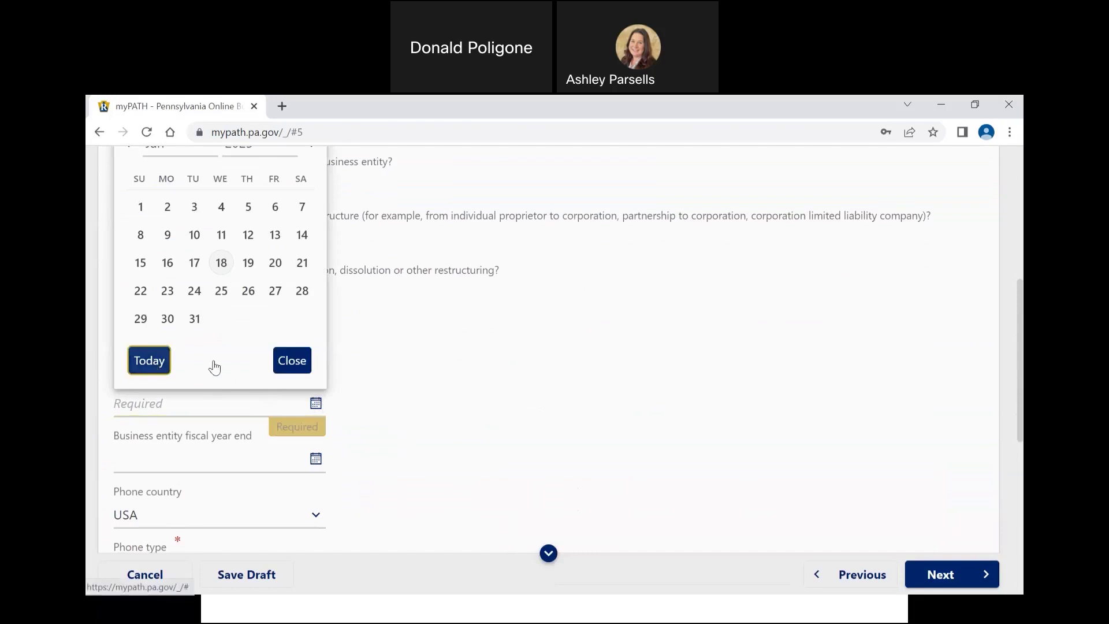
pyautogui.scroll(-1, 430, 386)
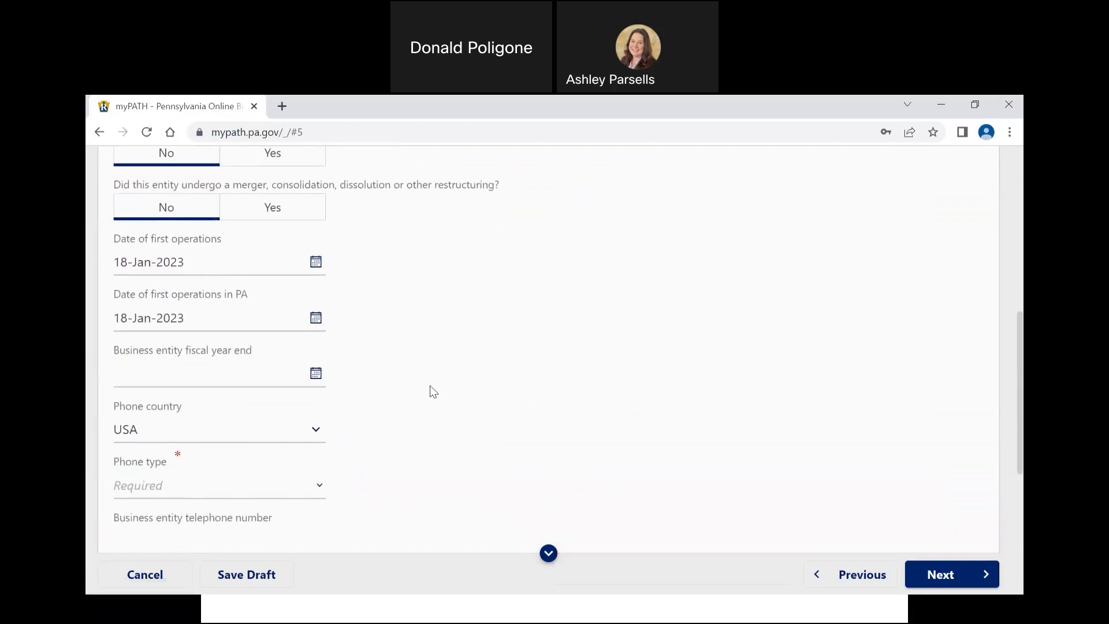
pyautogui.scroll(-1, 429, 386)
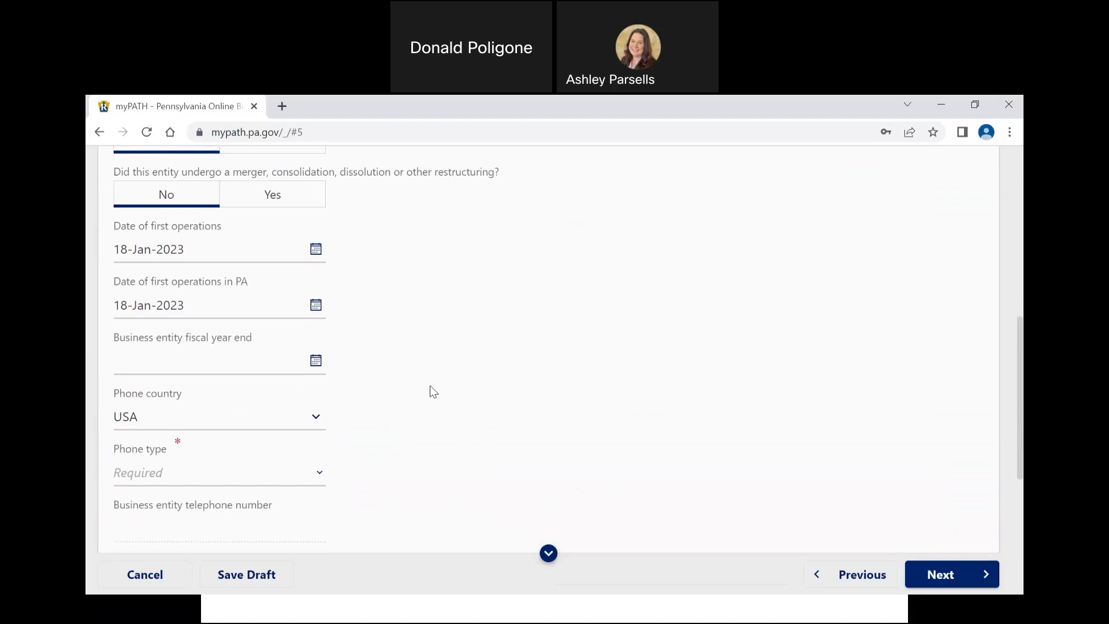
# Step: Set the business entity fiscal year end to 12/31/2023
pyautogui.click(283, 366)
pyautogui.write('12/31/202')
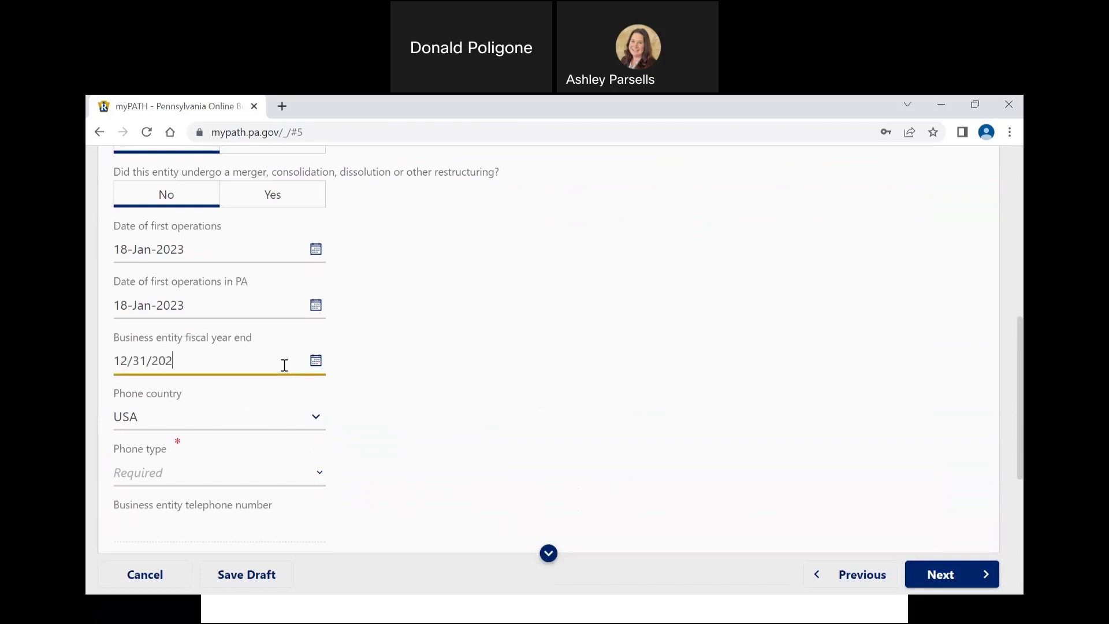
pyautogui.write('3')
pyautogui.press('Tab')
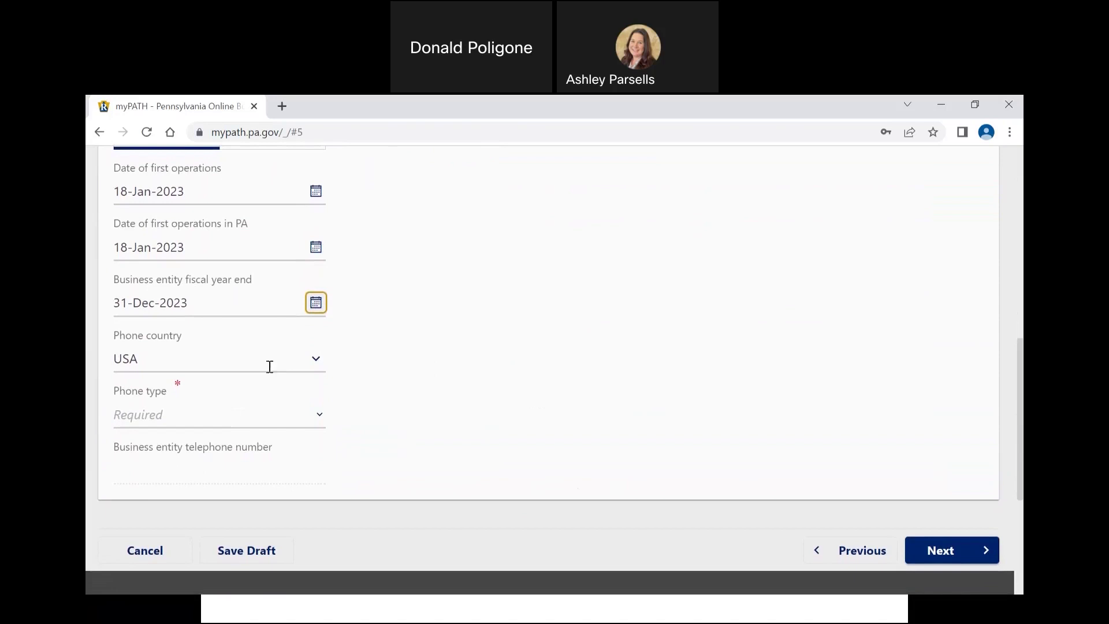
# Step: Choose Business Phone as phone type and enter the business telephone number
pyautogui.click(301, 424)
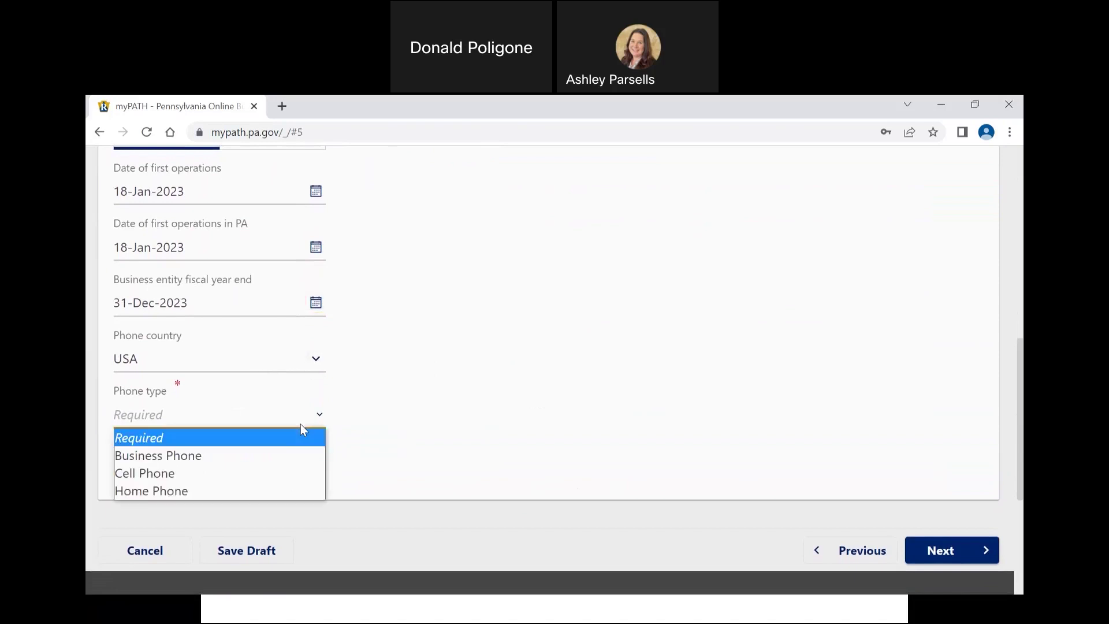
pyautogui.click(277, 459)
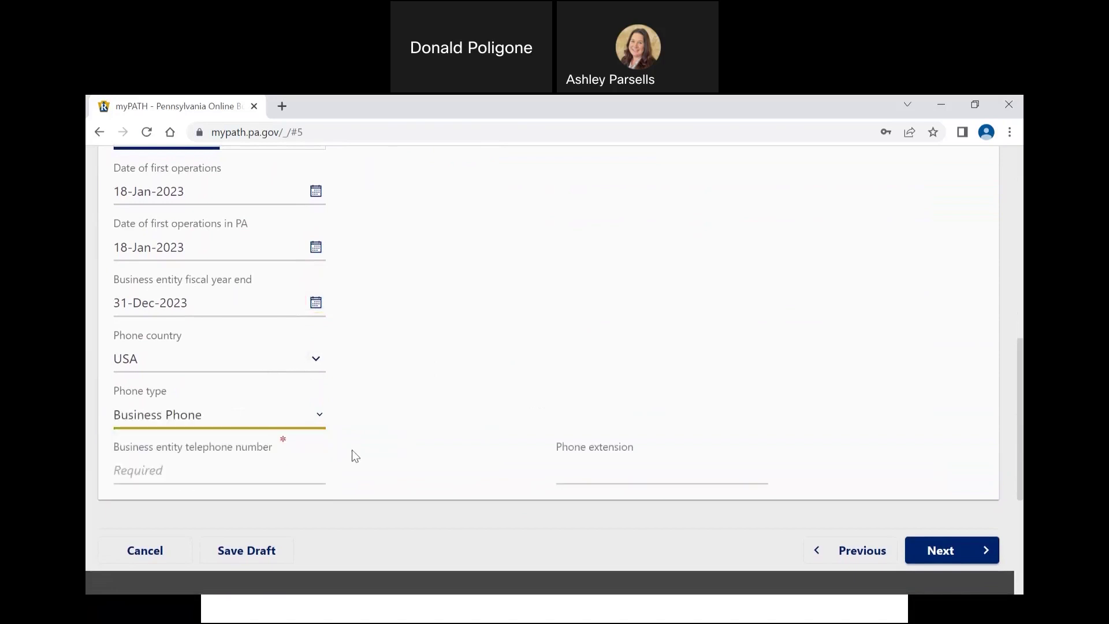
pyautogui.click(283, 466)
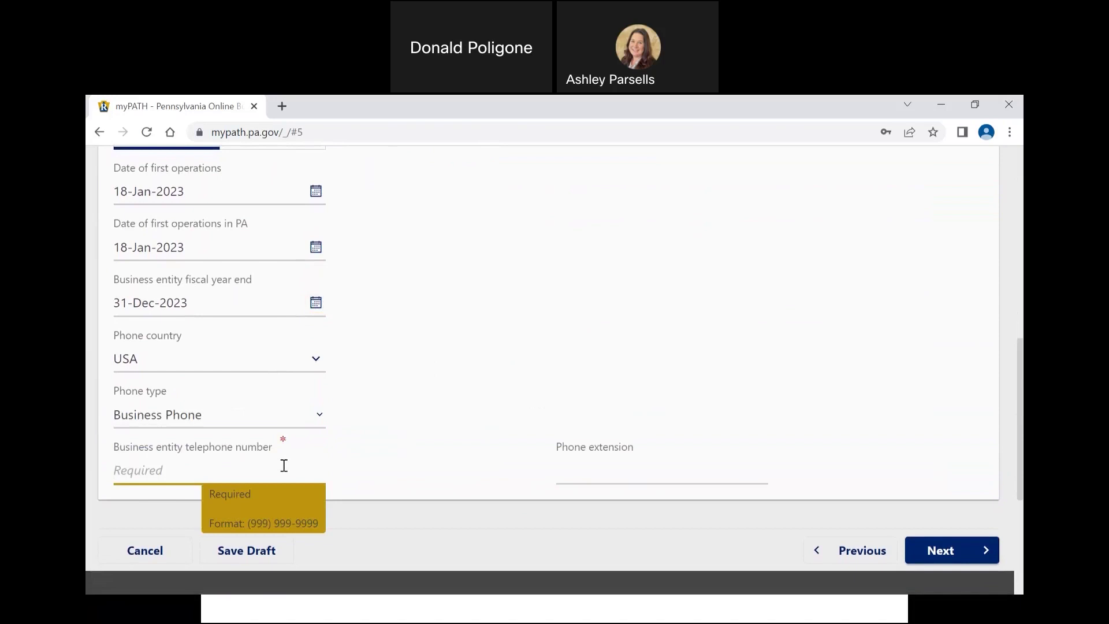
# Step: On Corporate Information, choose Non-Stock as the business entity description and proceed
pyautogui.click(934, 541)
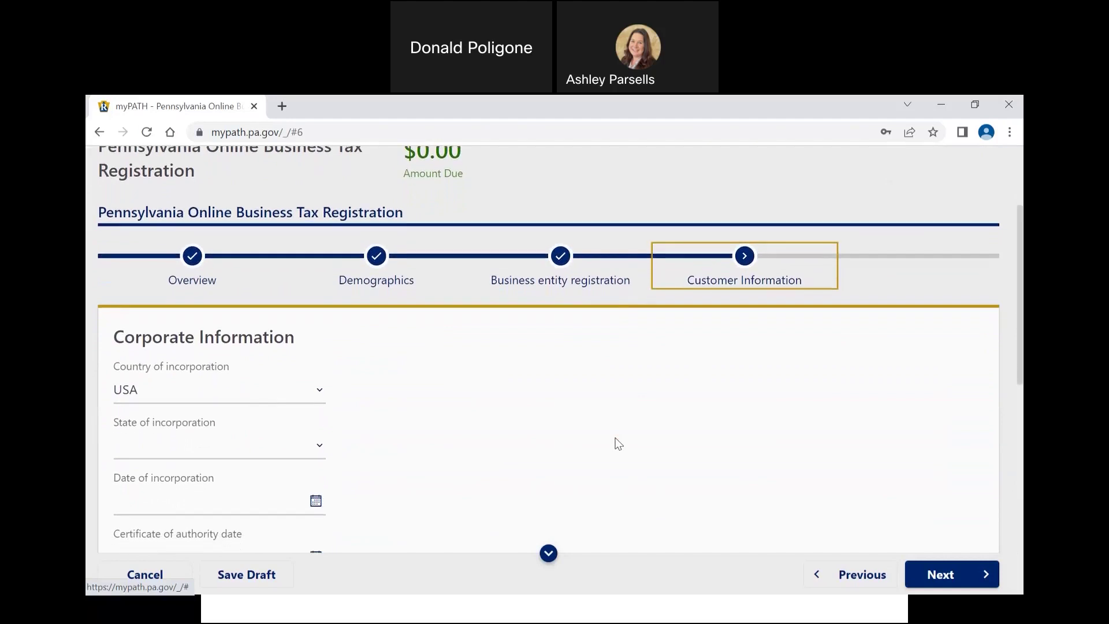
pyautogui.scroll(-5, 618, 444)
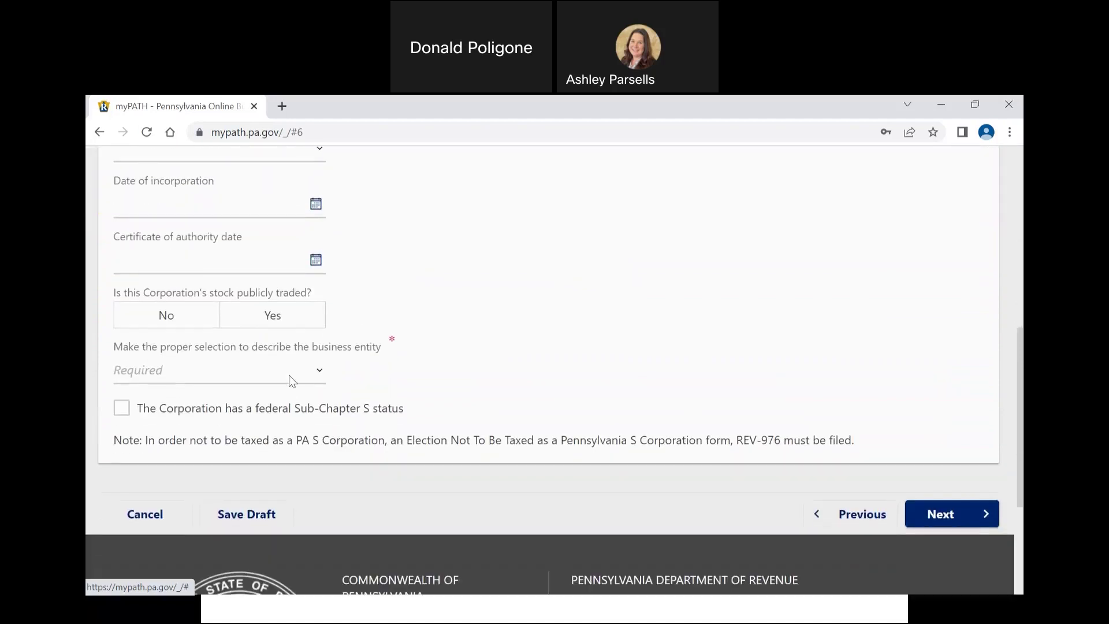
pyautogui.click(288, 375)
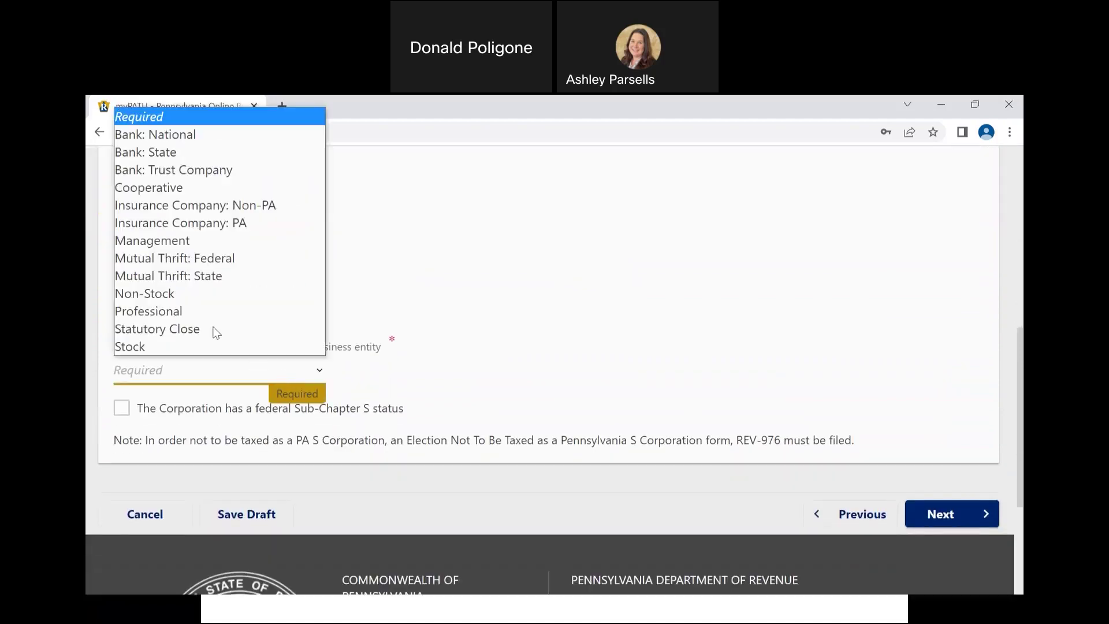
pyautogui.click(185, 294)
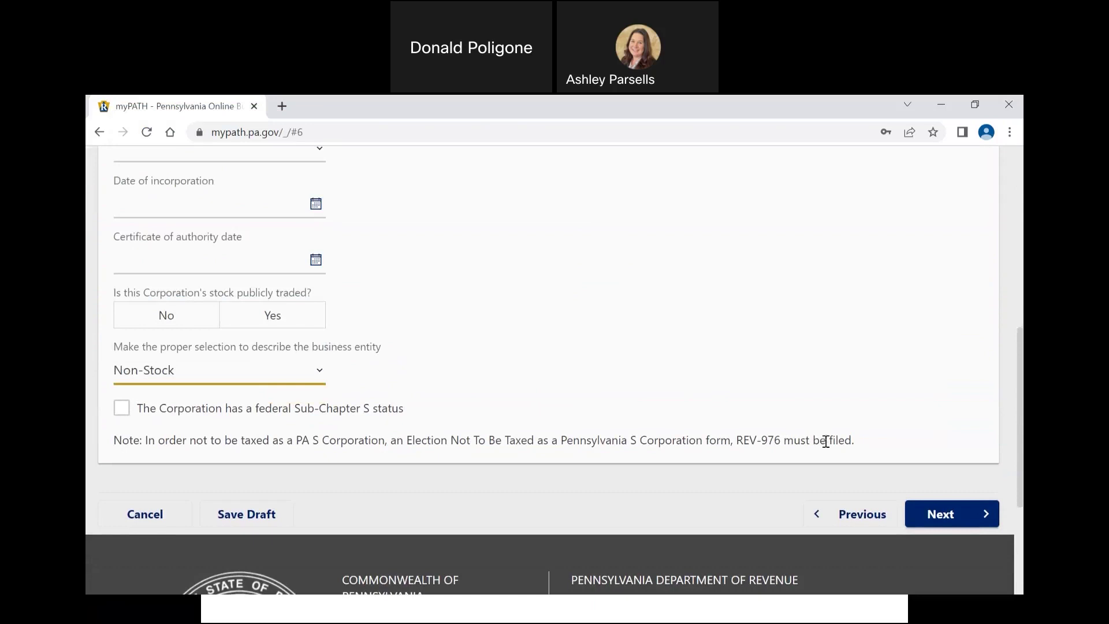
pyautogui.click(928, 515)
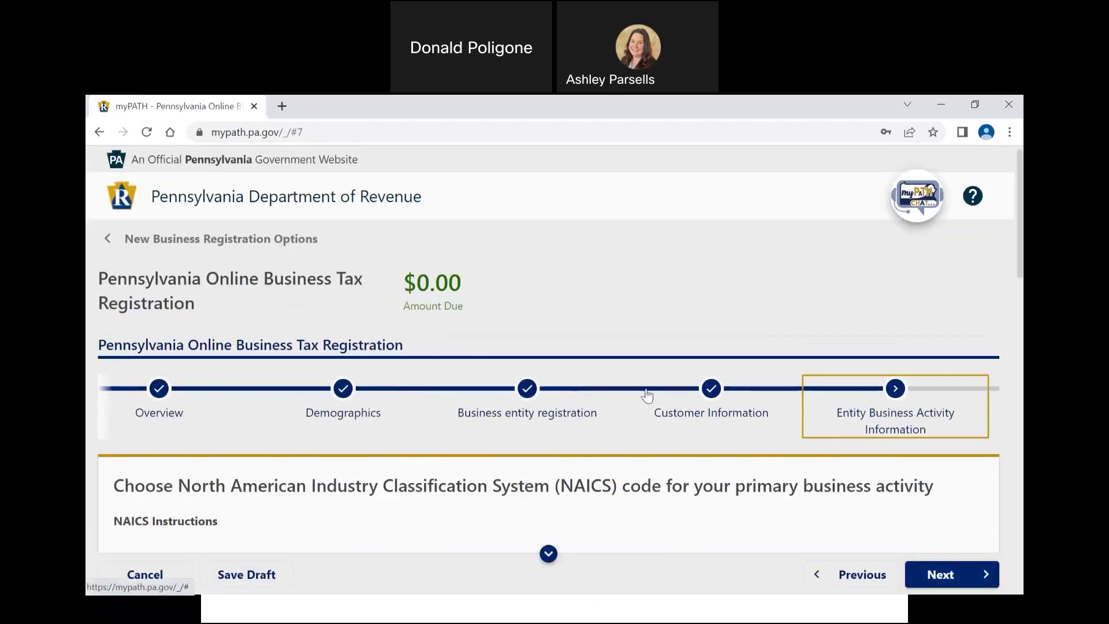
pyautogui.scroll(-2, 647, 395)
# Step: Add a new record to the NAICS Code table
pyautogui.scroll(-3, 647, 395)
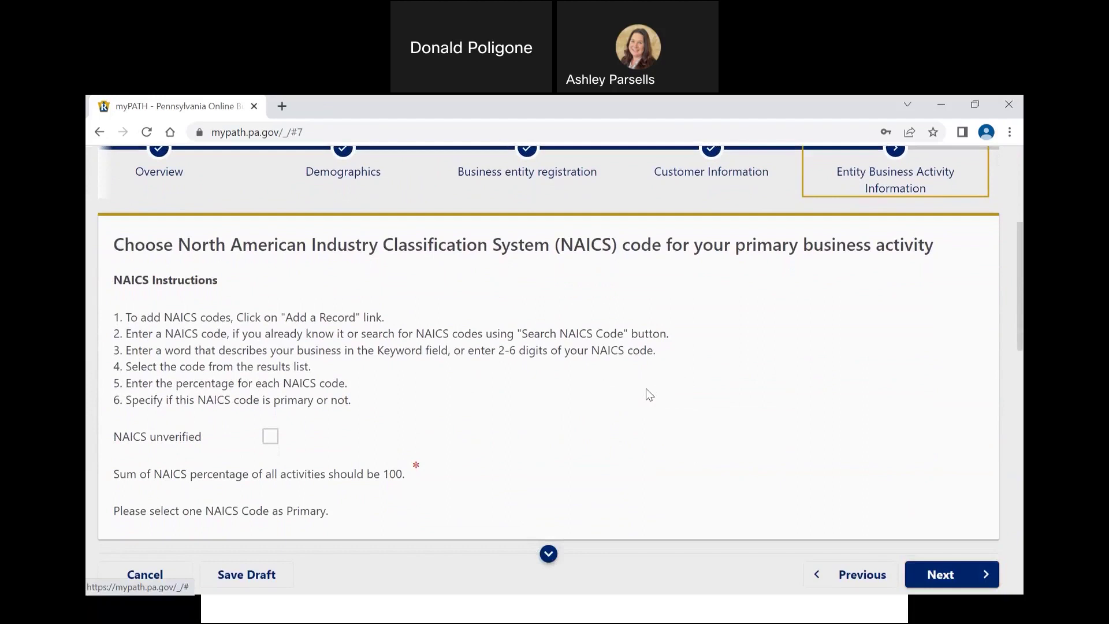
pyautogui.scroll(-3, 649, 394)
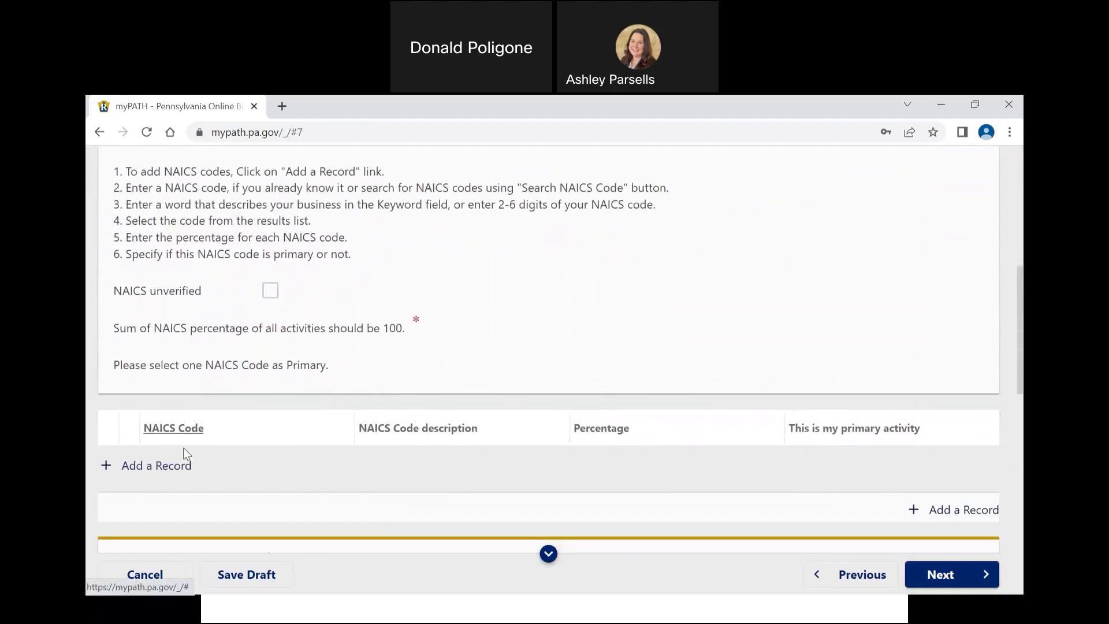
pyautogui.click(179, 465)
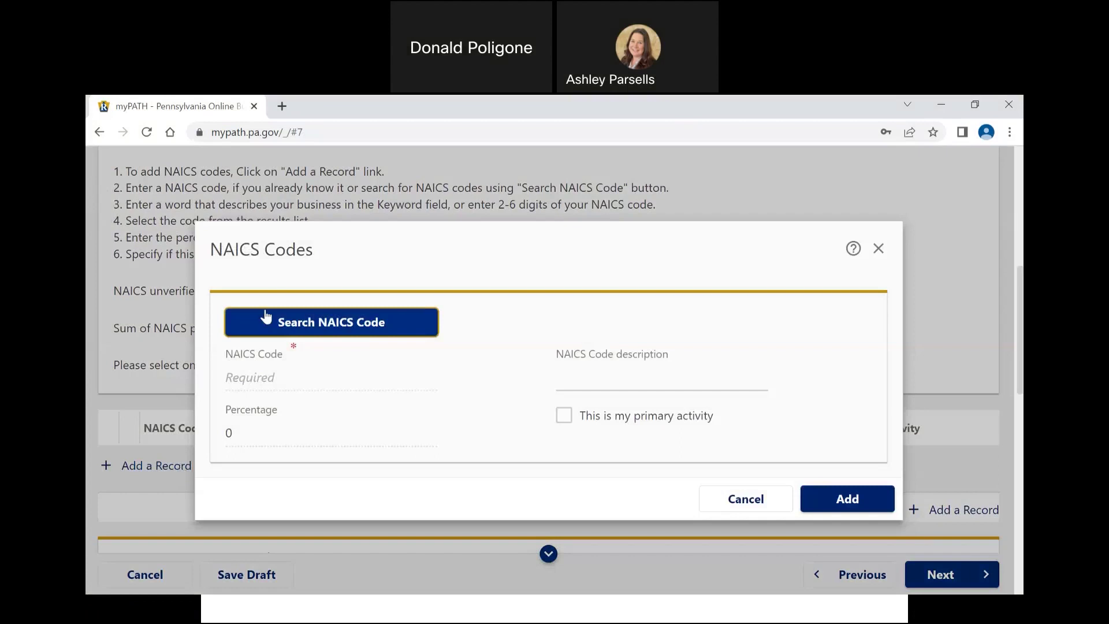
# Step: Search NAICS codes for 'business consulting' and apply 541611, Administrative Management Consulting Services
pyautogui.click(319, 325)
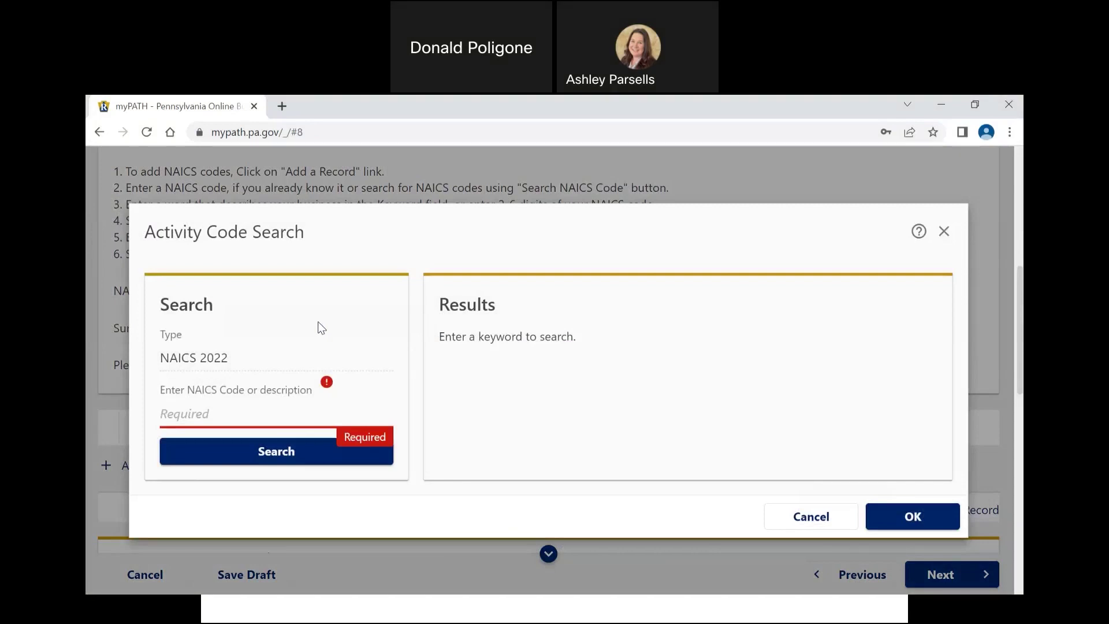
pyautogui.write('business consulting')
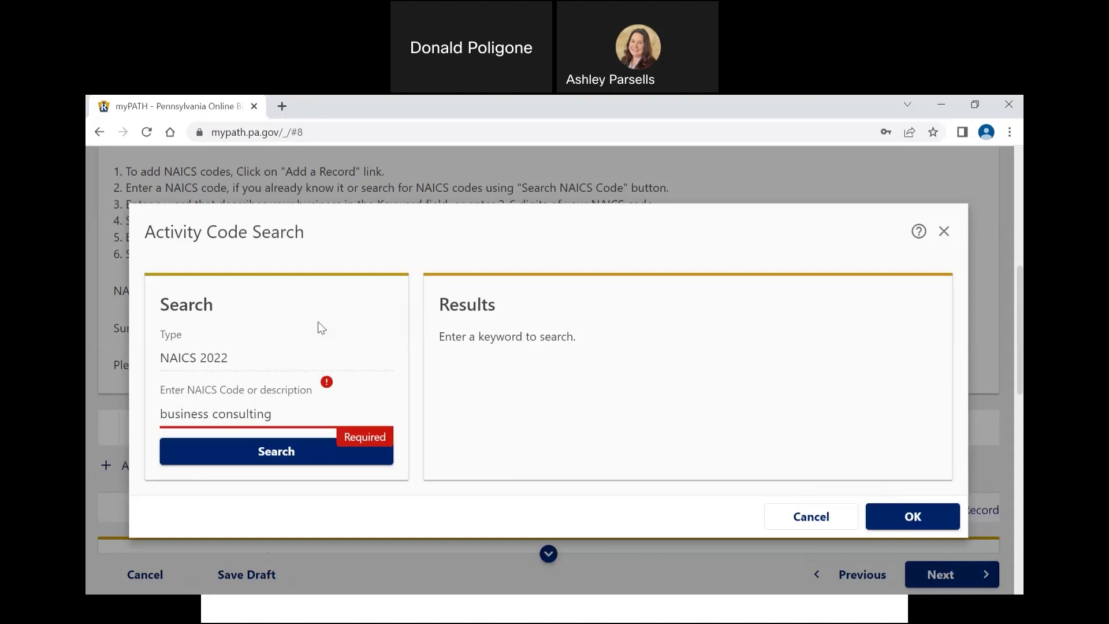
pyautogui.click(280, 453)
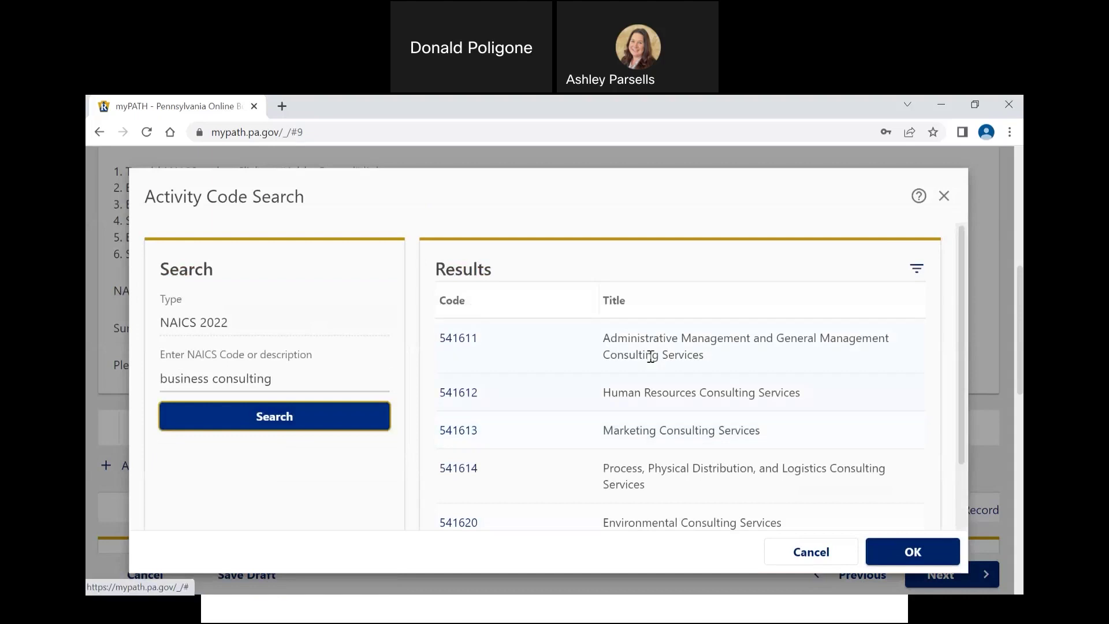
pyautogui.click(634, 339)
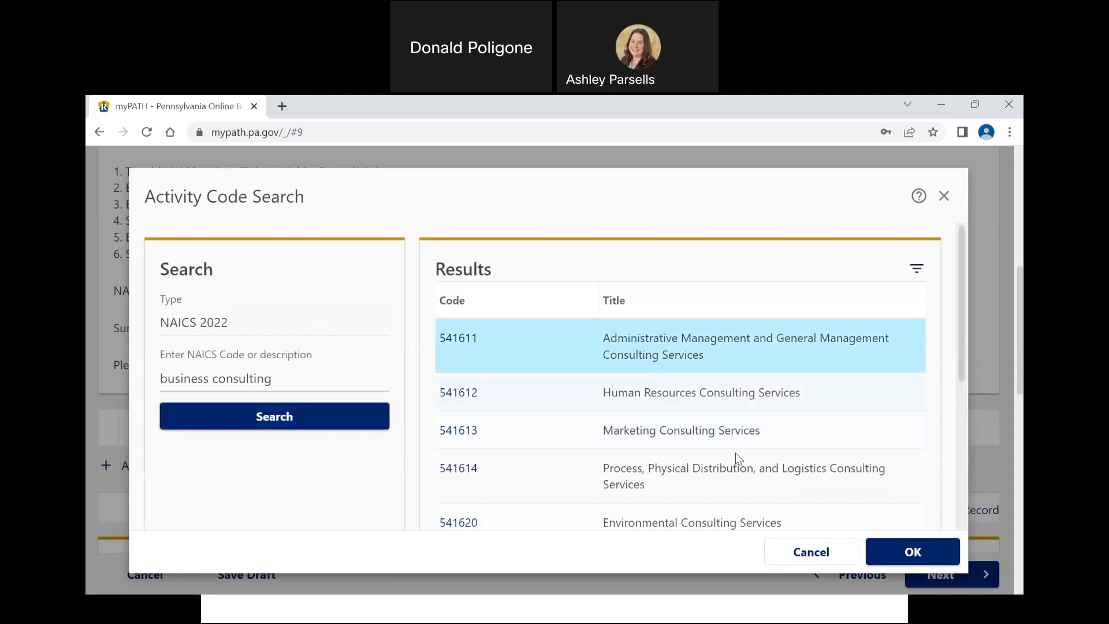
pyautogui.click(888, 554)
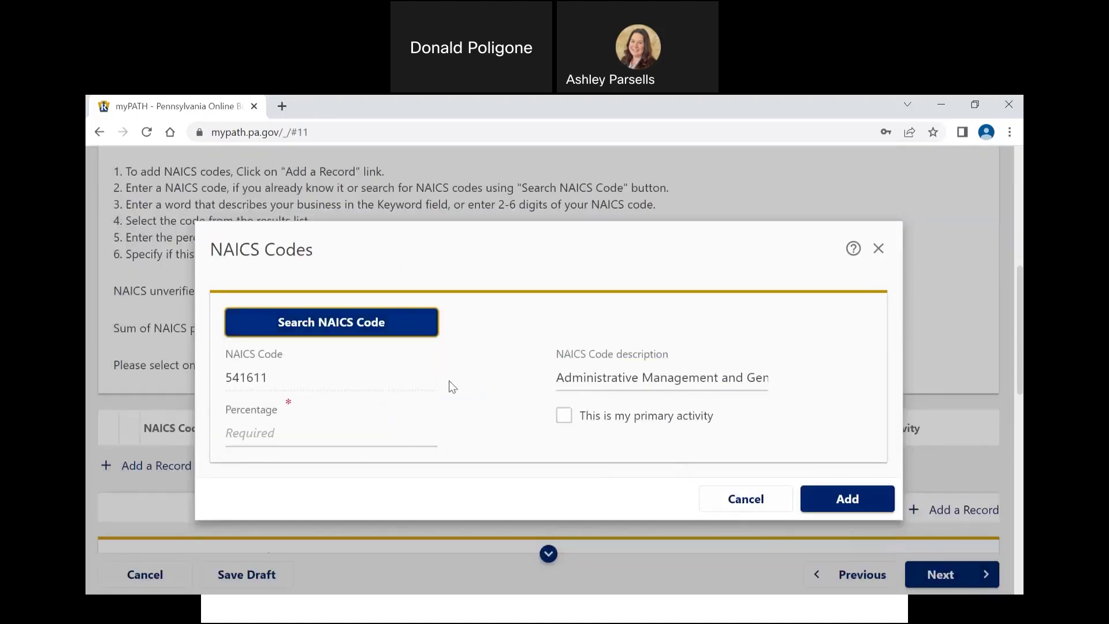
# Step: Enter 100 percent for NAICS 541611, mark it as primary activity, and add it
pyautogui.click(365, 432)
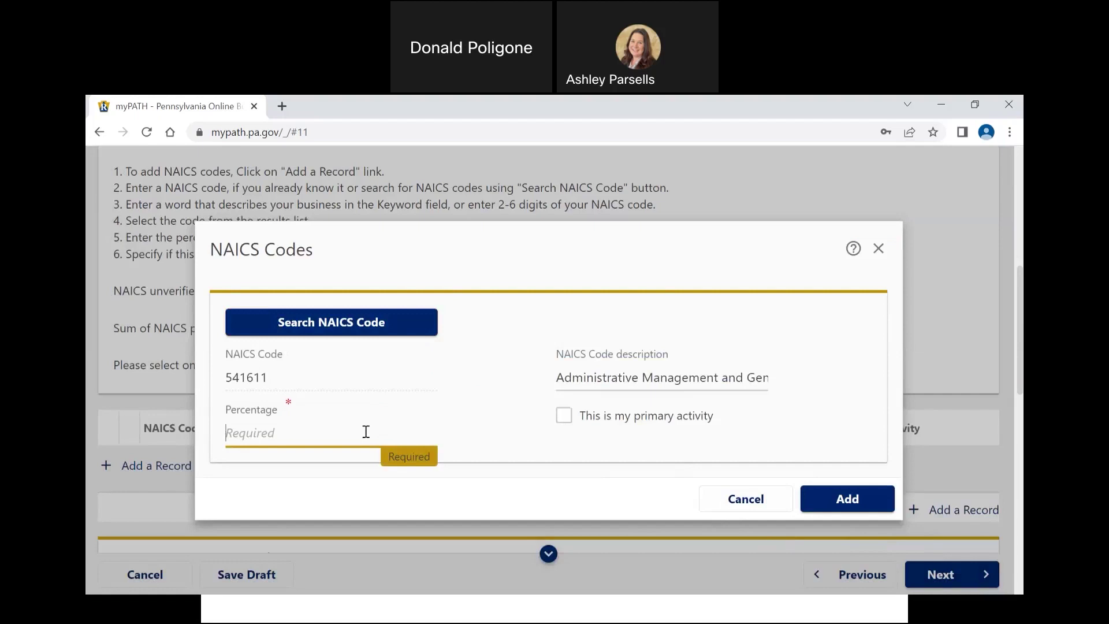
pyautogui.write('100')
pyautogui.click(564, 415)
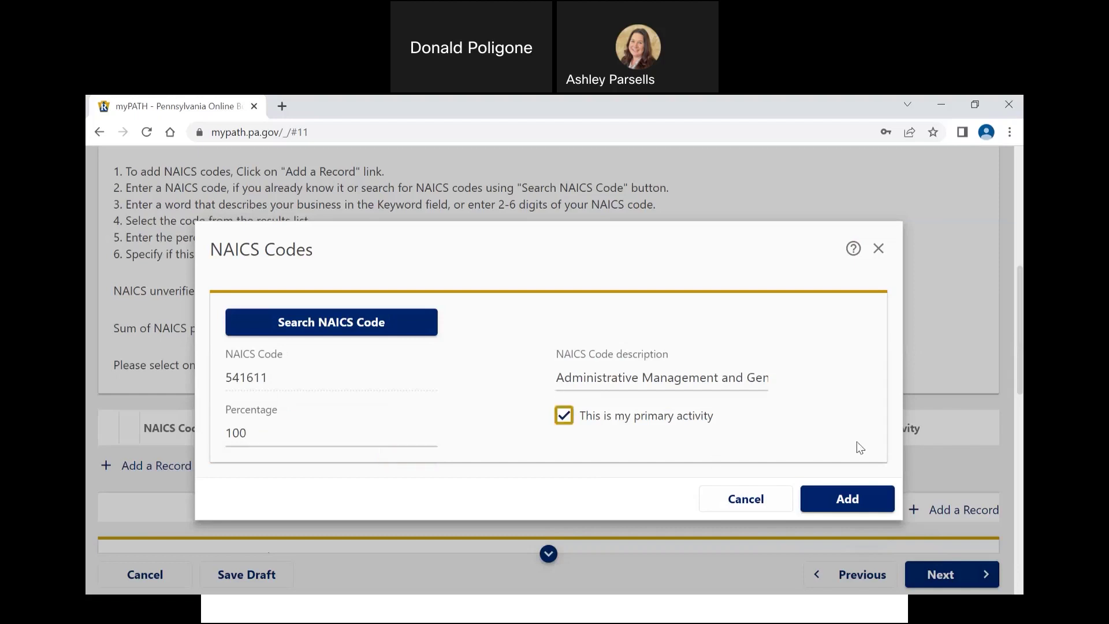
pyautogui.click(861, 491)
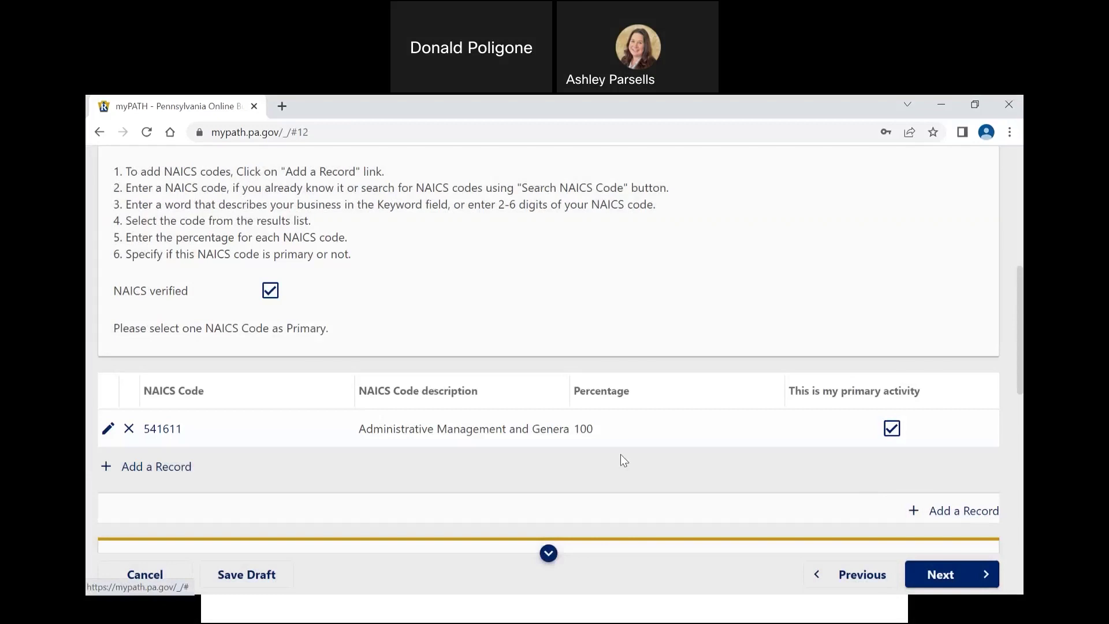
pyautogui.scroll(-2, 620, 453)
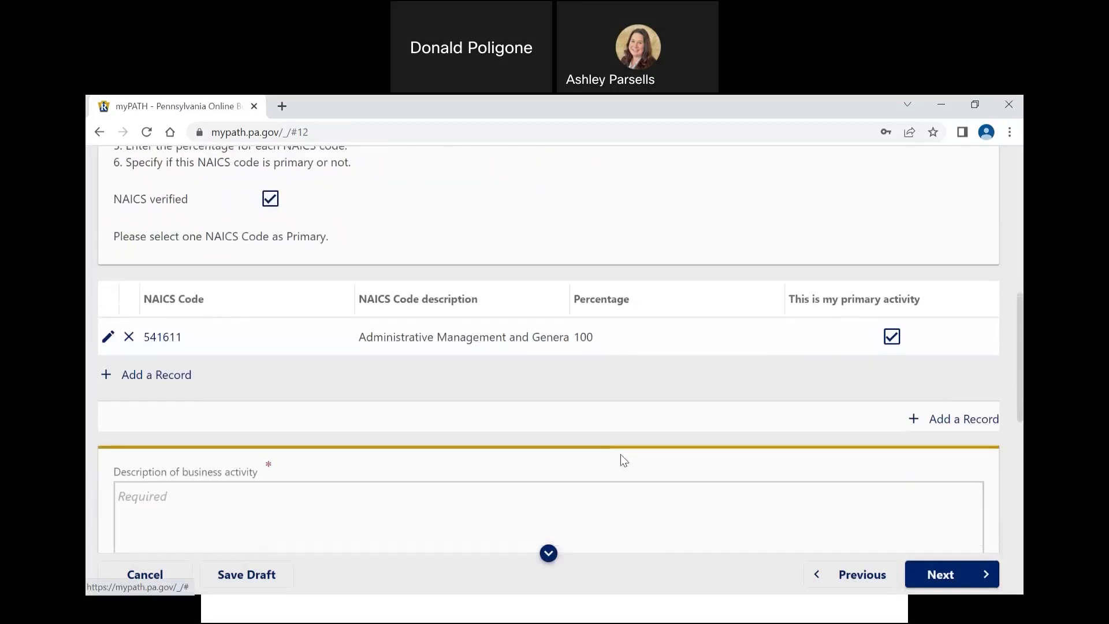
# Step: Enter the description 'Single member LLC with 1 employee providing business consulting services to individuals and businesses.'
pyautogui.scroll(-1, 621, 456)
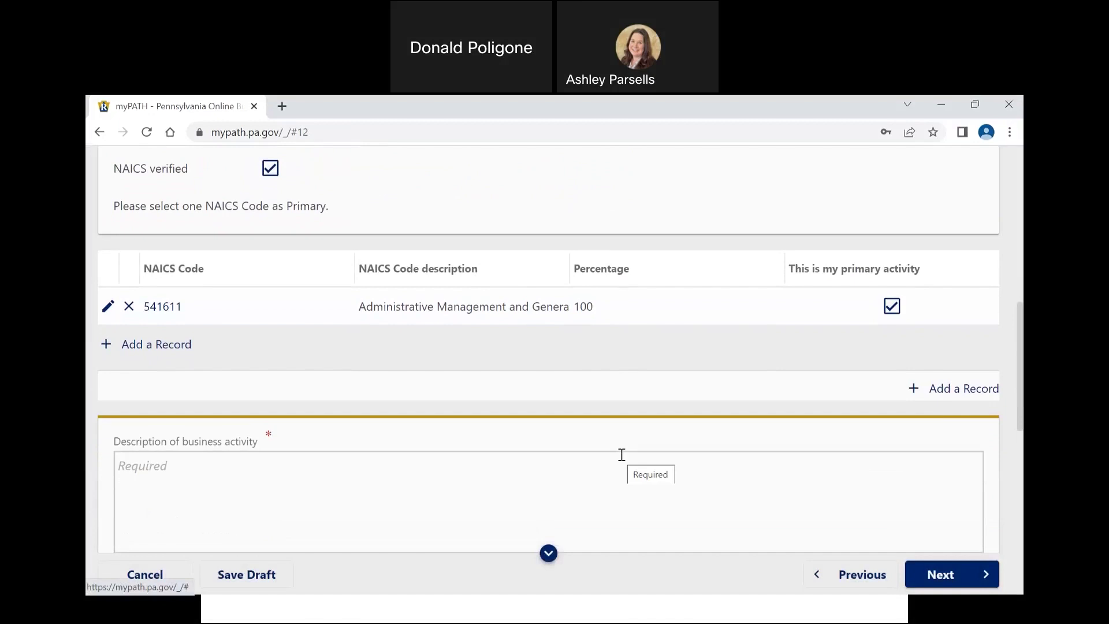
pyautogui.click(576, 488)
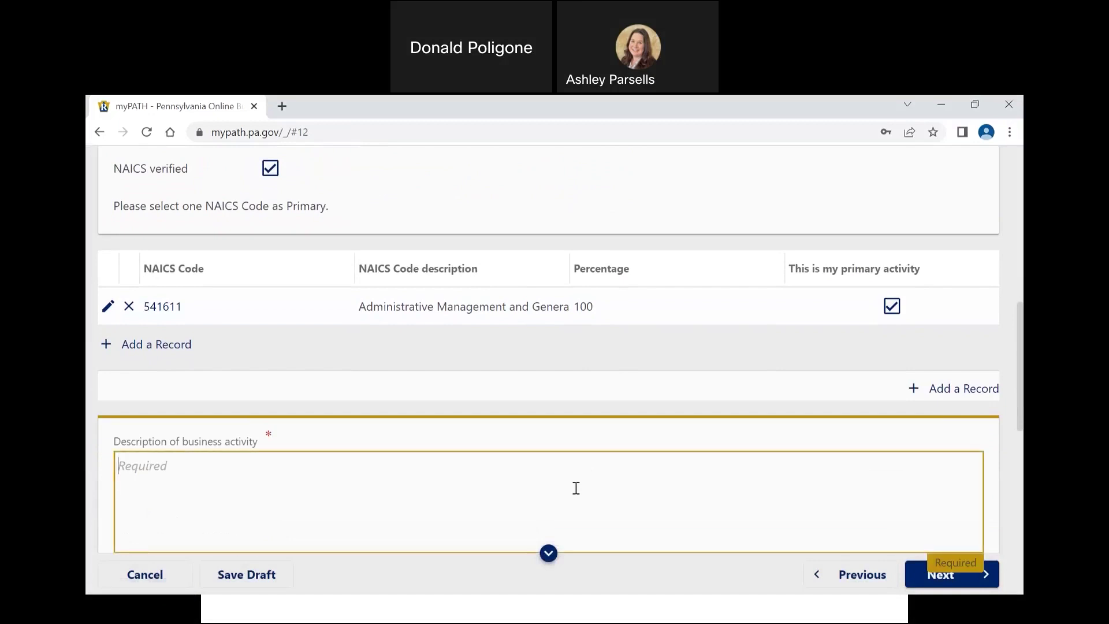
pyautogui.write('Single member LLC with 1 employee')
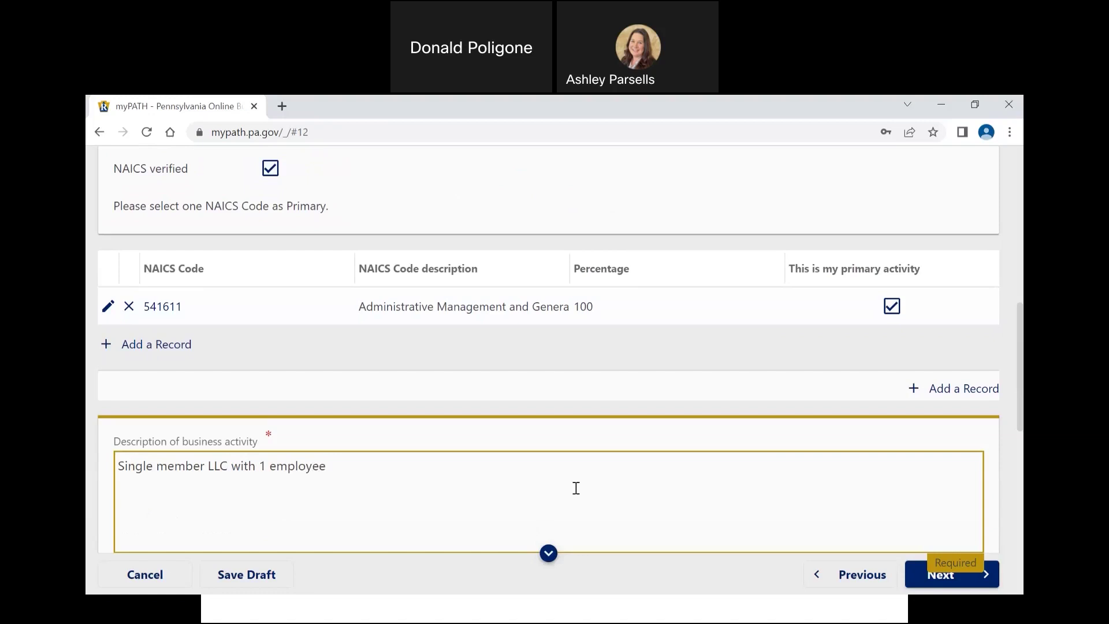
pyautogui.write(' providing business conu')
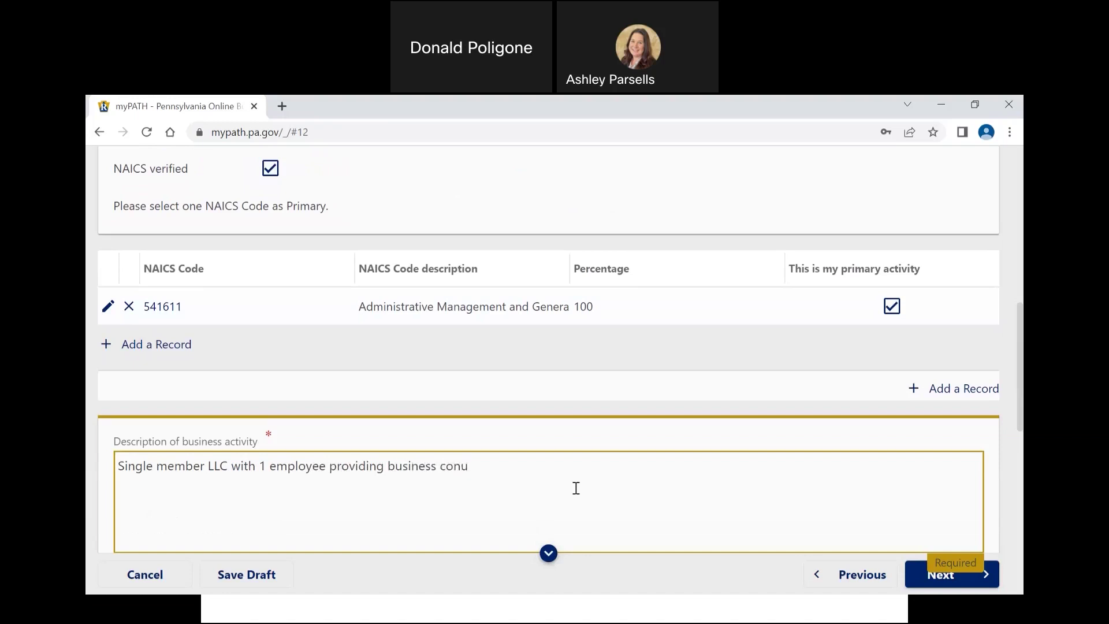
pyautogui.press('BackSpace')
pyautogui.write('sulting services to indivu')
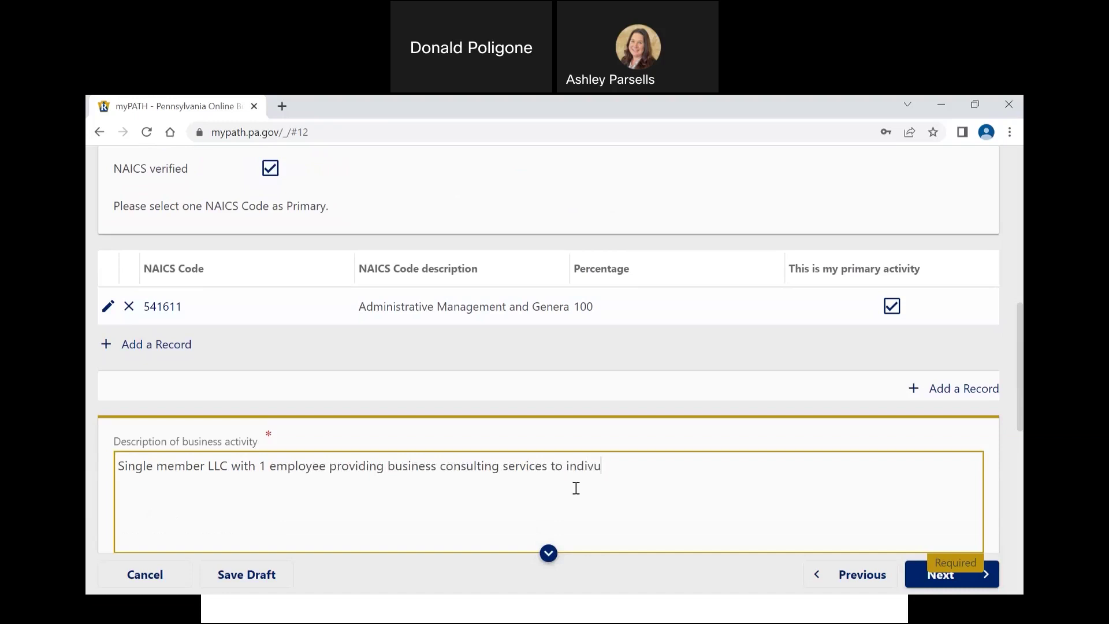
pyautogui.press('BackSpace')
pyautogui.write('iduals and businesses.')
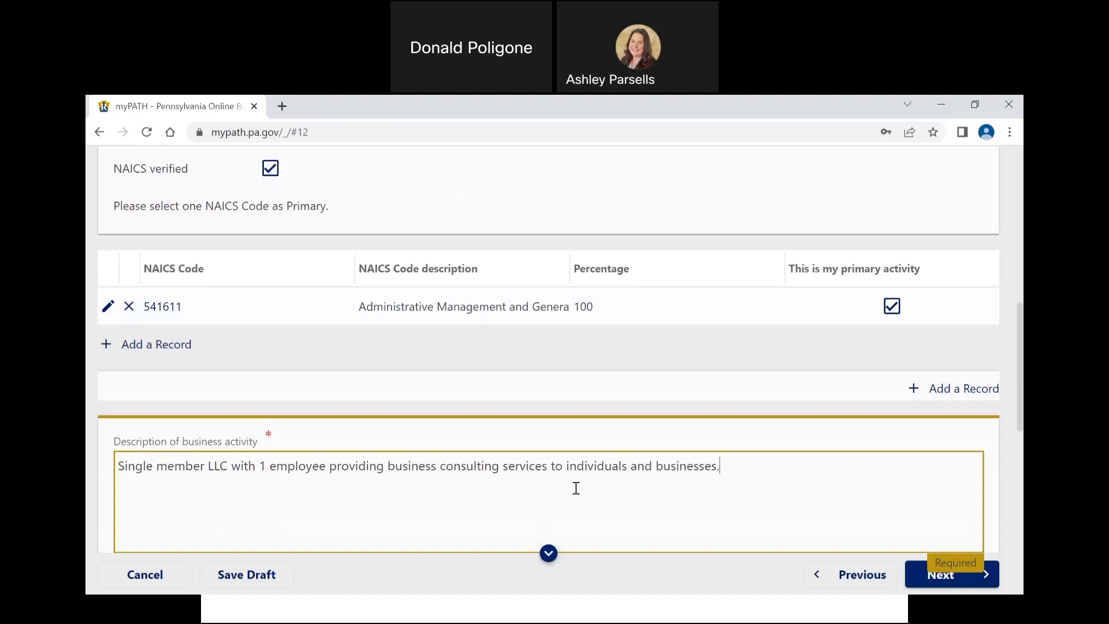
pyautogui.scroll(-1, 576, 488)
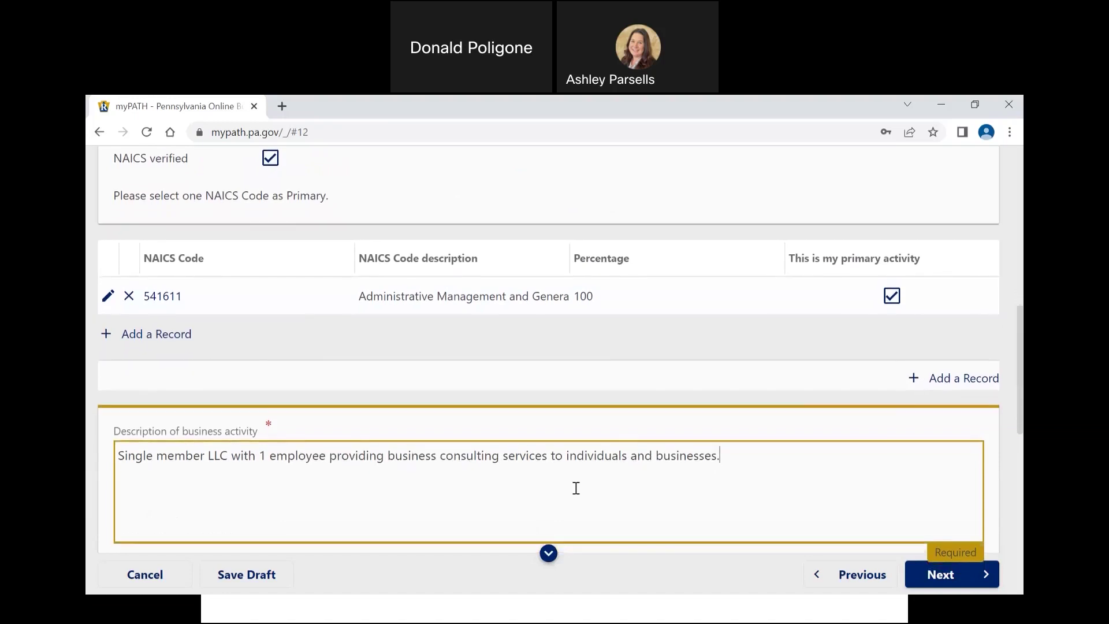
pyautogui.scroll(-3, 575, 488)
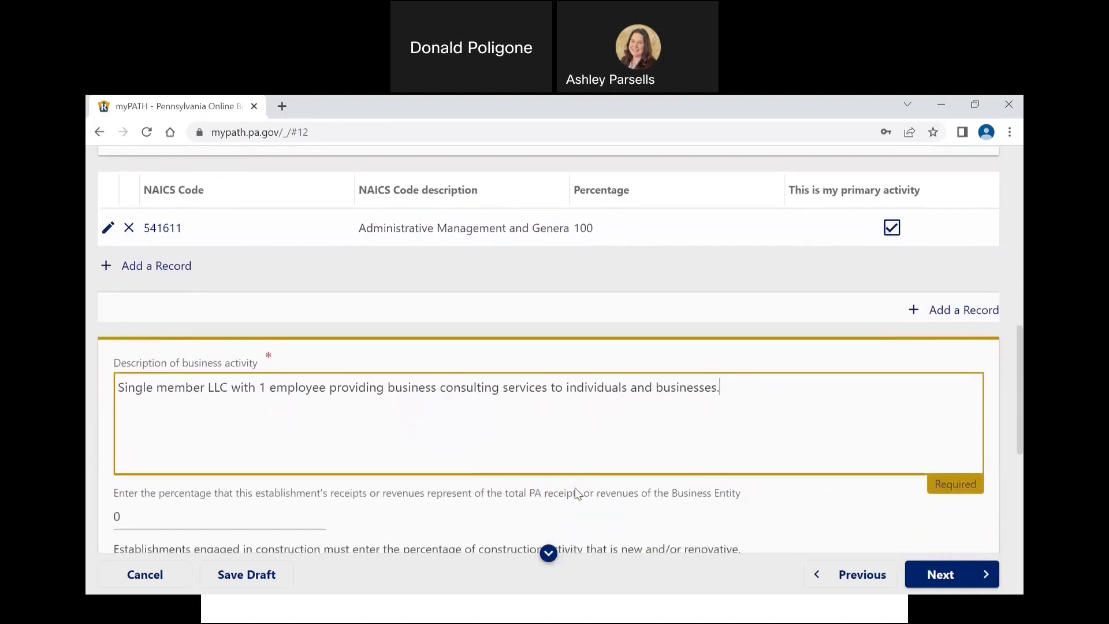
pyautogui.scroll(-2, 576, 491)
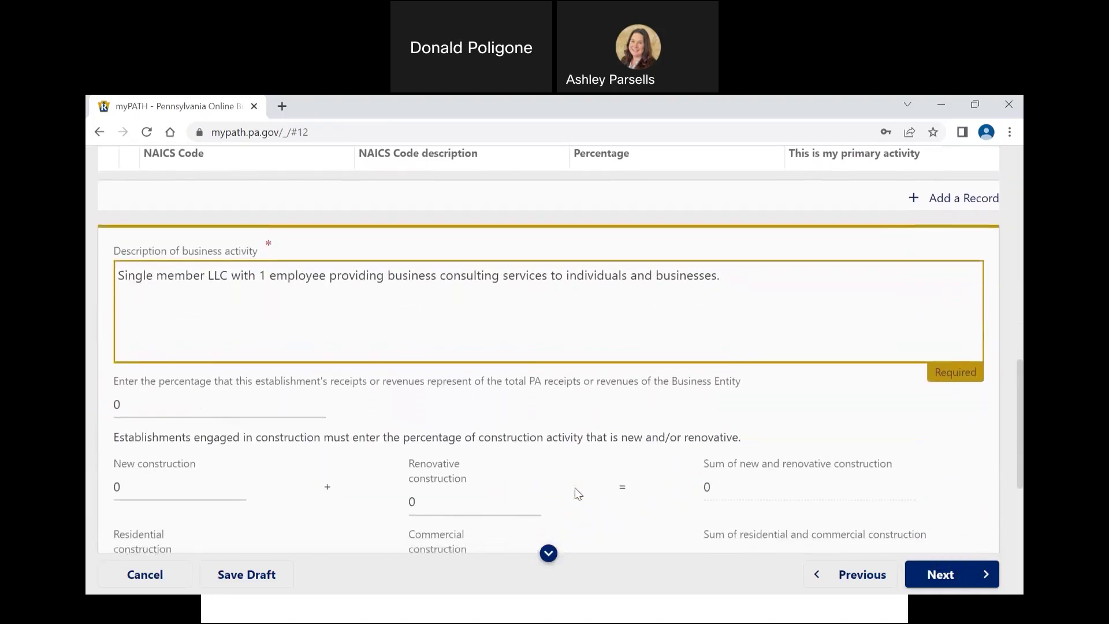
pyautogui.scroll(-1, 575, 489)
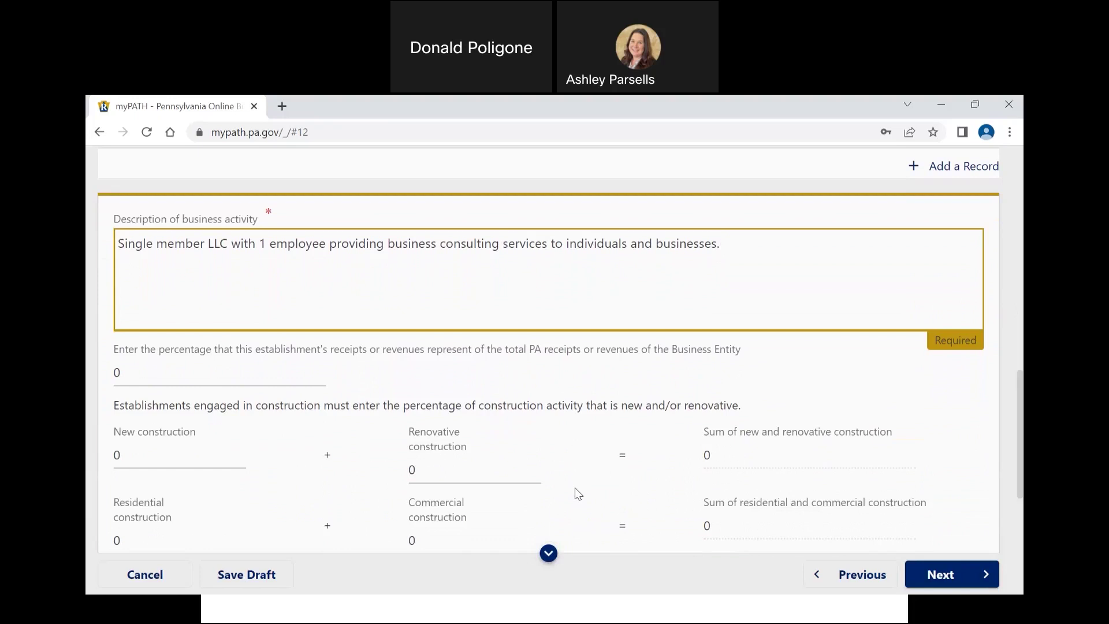
# Step: Enter 100 percent of PA receipts for this establishment and continue to Accounts
pyautogui.click(311, 370)
pyautogui.write('100')
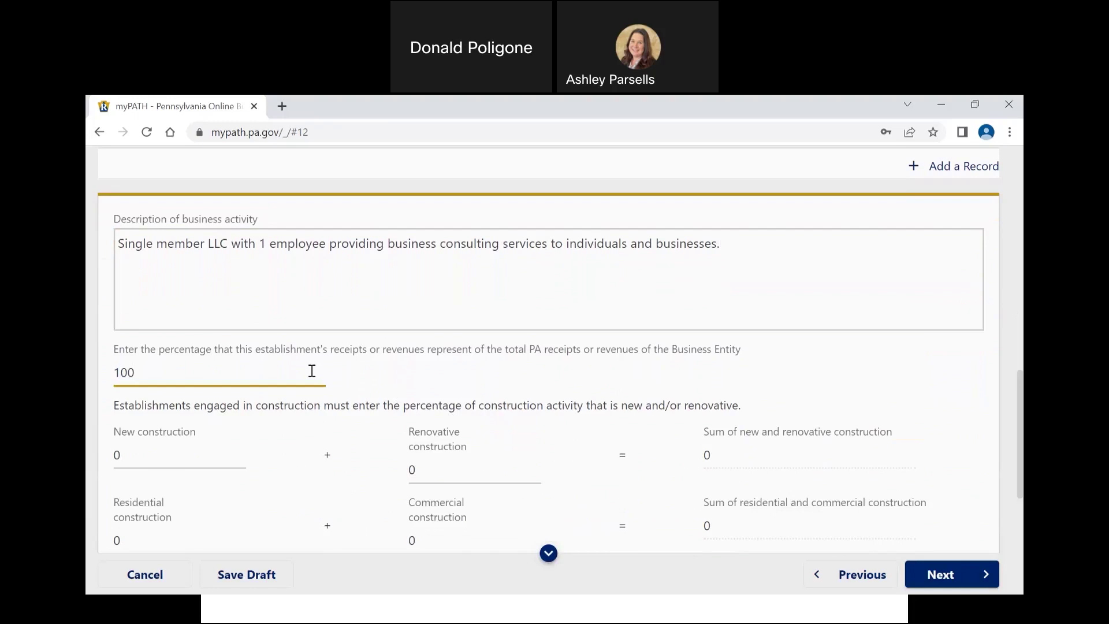
pyautogui.scroll(-1, 312, 371)
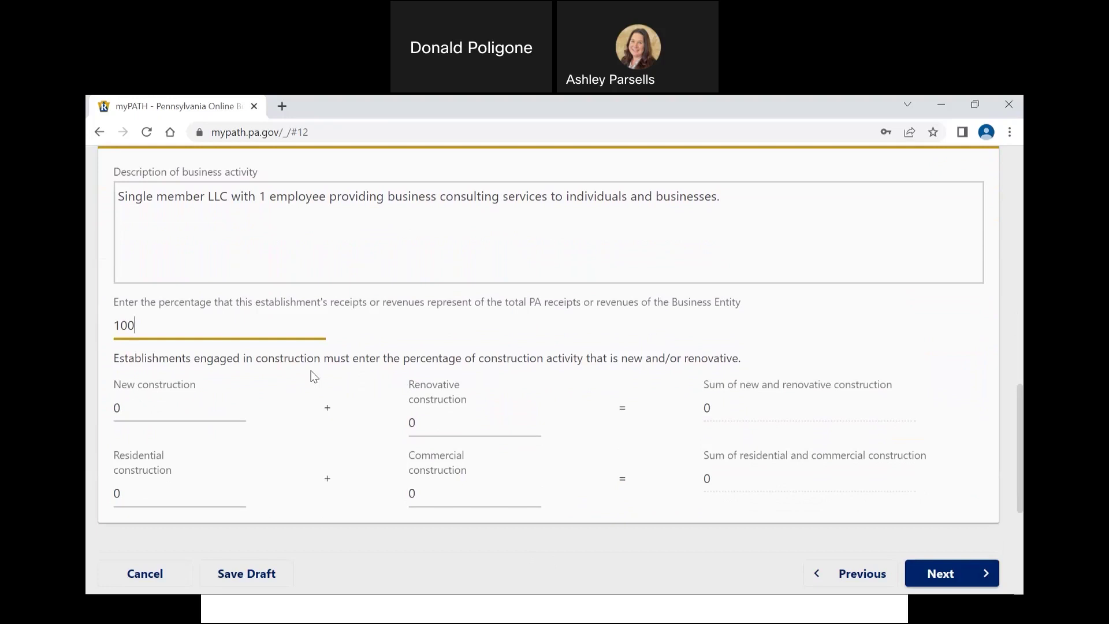
pyautogui.click(929, 574)
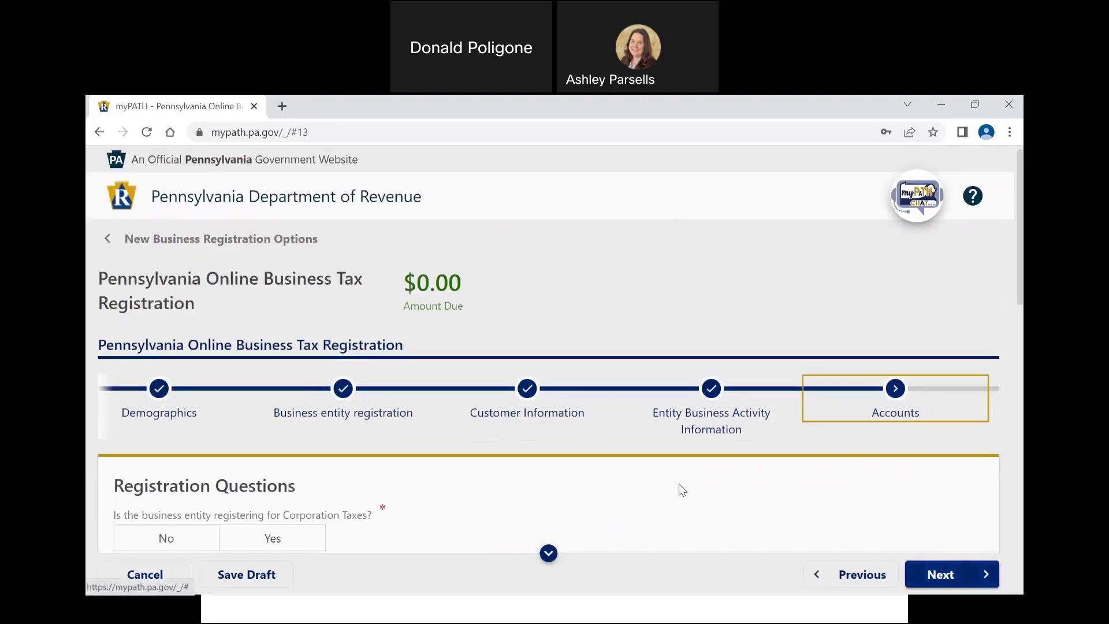
# Step: Answer No to Corporation Taxes and Yes to the Sales, Use and Hotel license
pyautogui.scroll(-3, 679, 489)
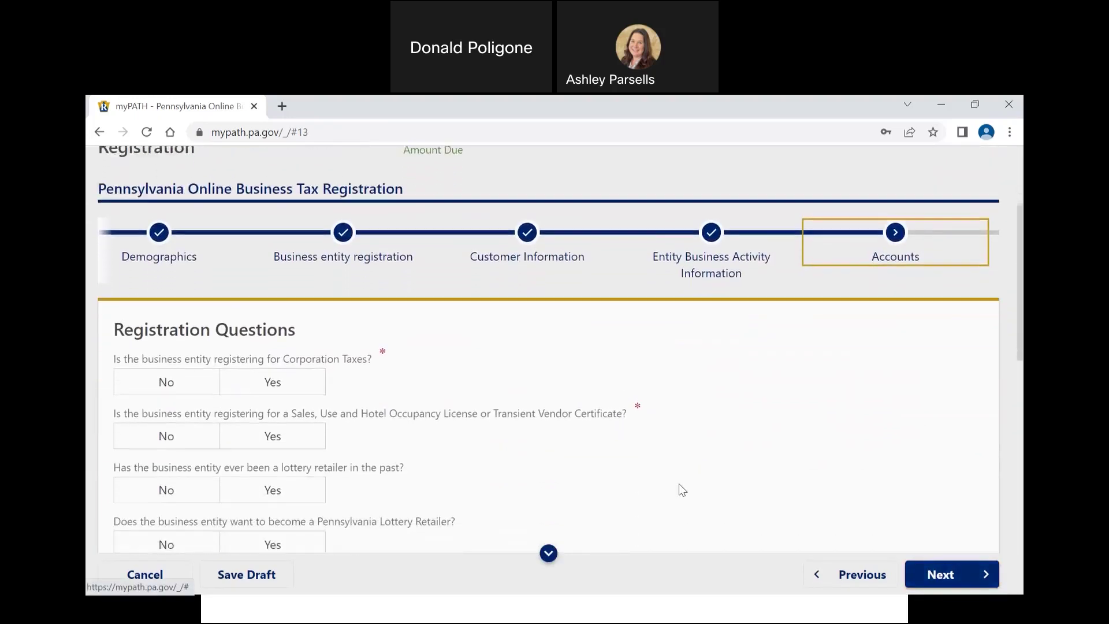
pyautogui.scroll(-2, 679, 489)
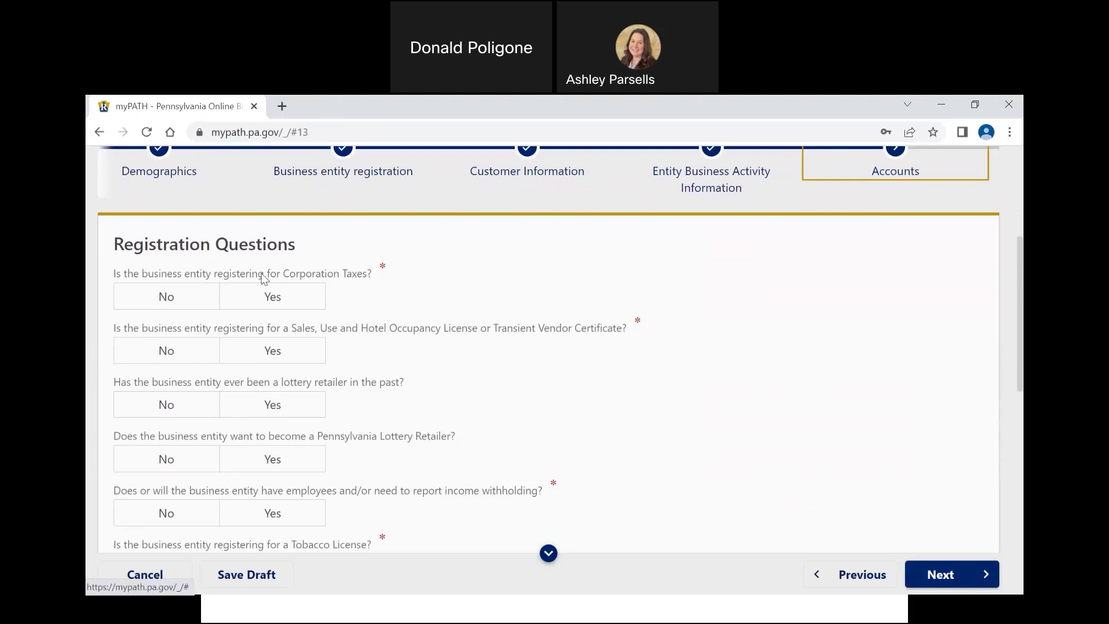
pyautogui.click(209, 295)
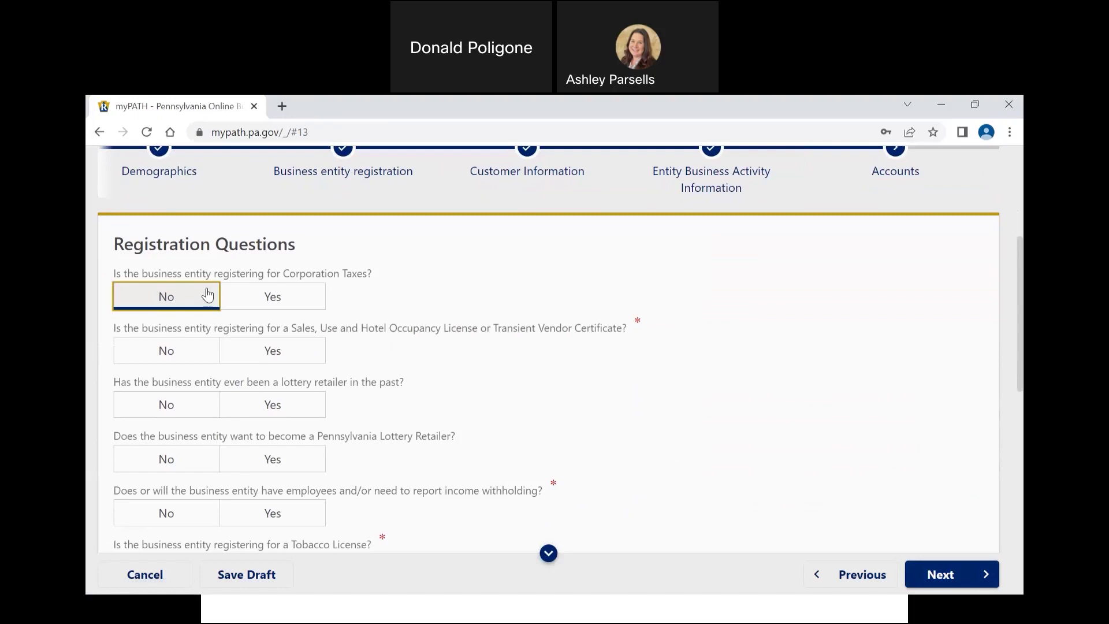
pyautogui.click(271, 357)
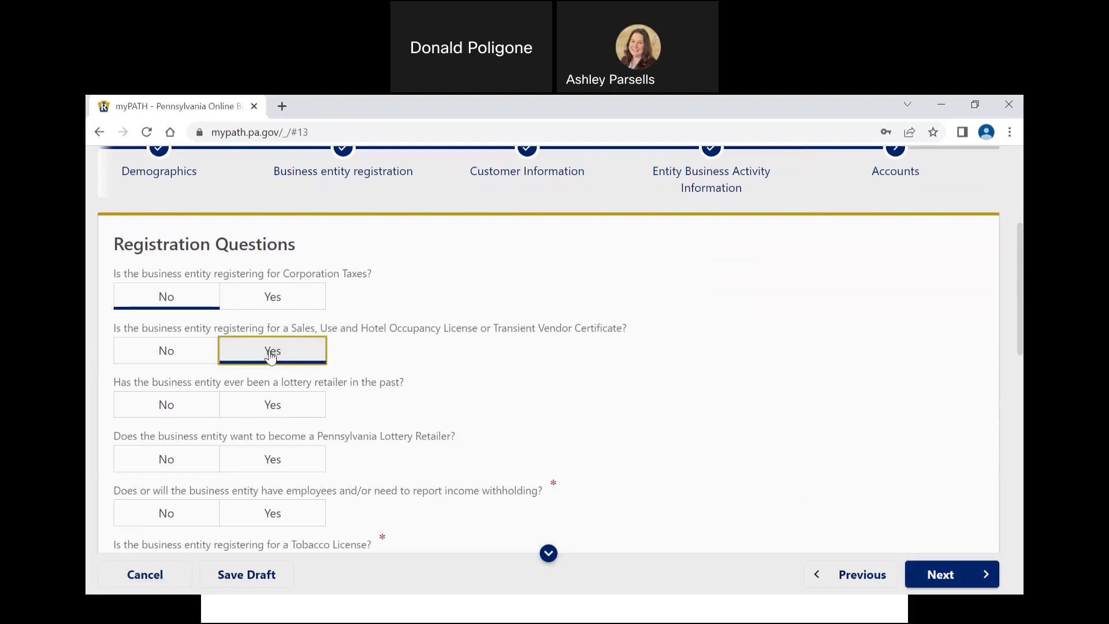
# Step: Answer No to both lottery retailer questions and Yes to having employees and withholding
pyautogui.scroll(-1, 271, 356)
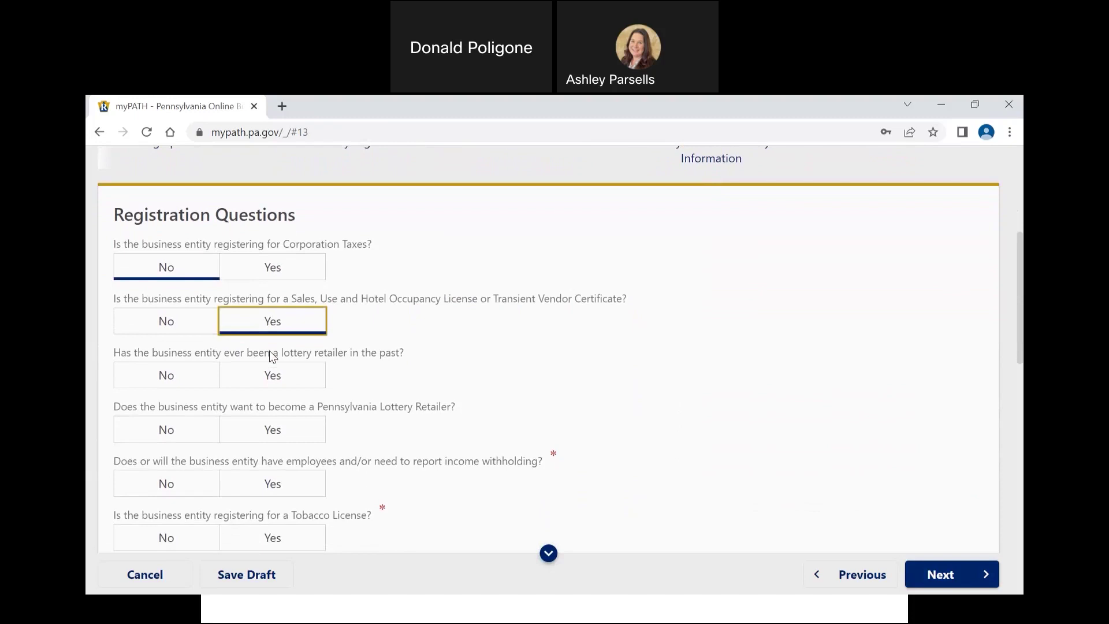
pyautogui.click(196, 376)
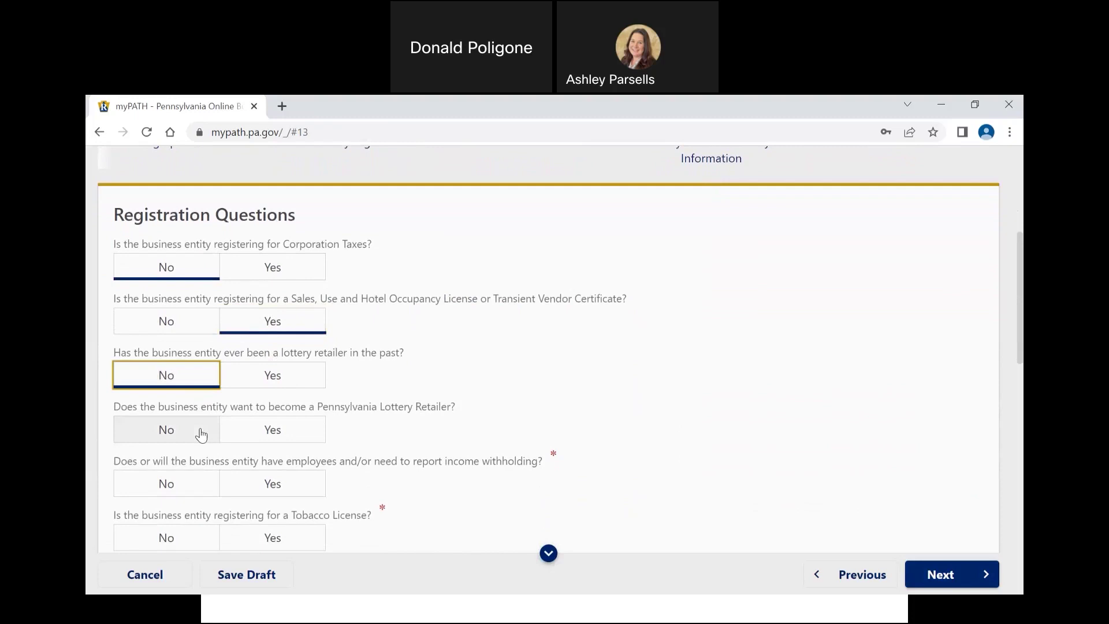
pyautogui.click(201, 435)
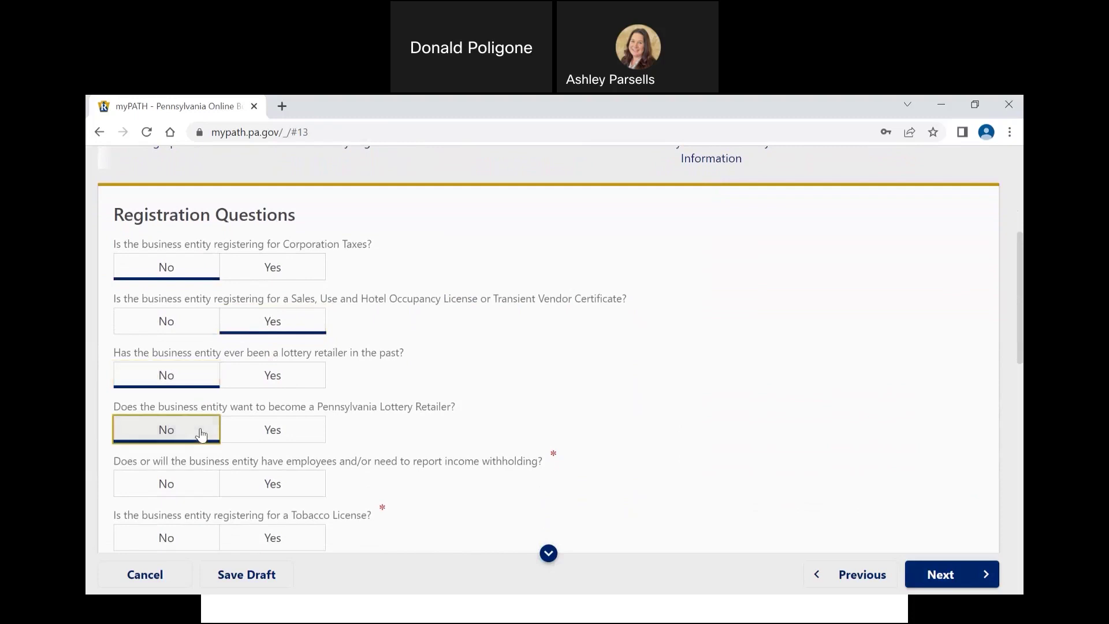
pyautogui.scroll(-1, 201, 435)
pyautogui.scroll(-1, 201, 435)
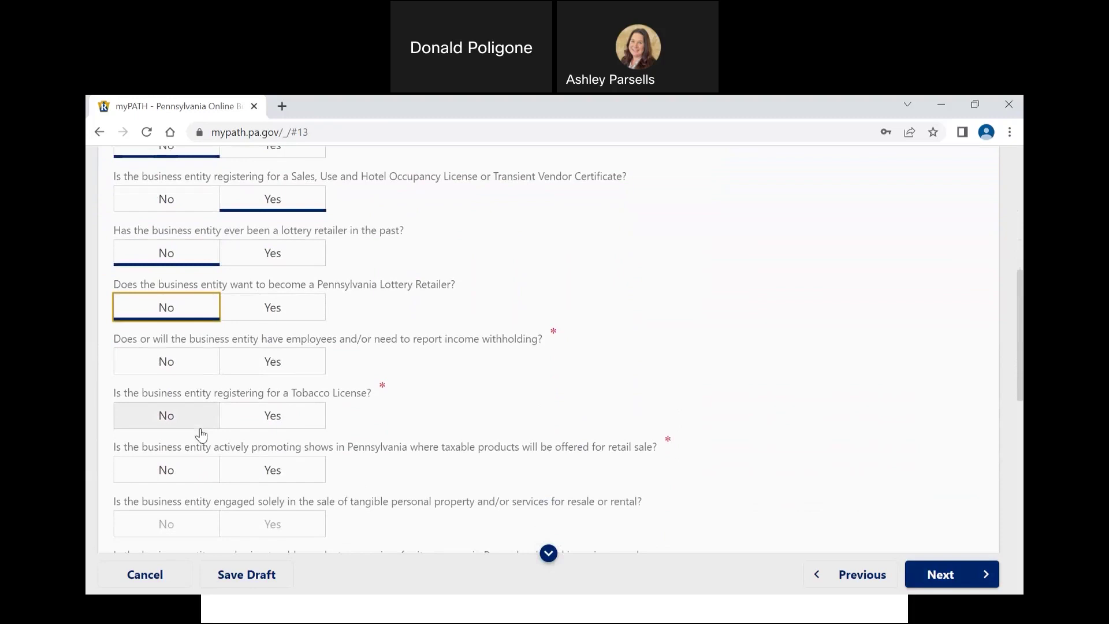
pyautogui.click(291, 361)
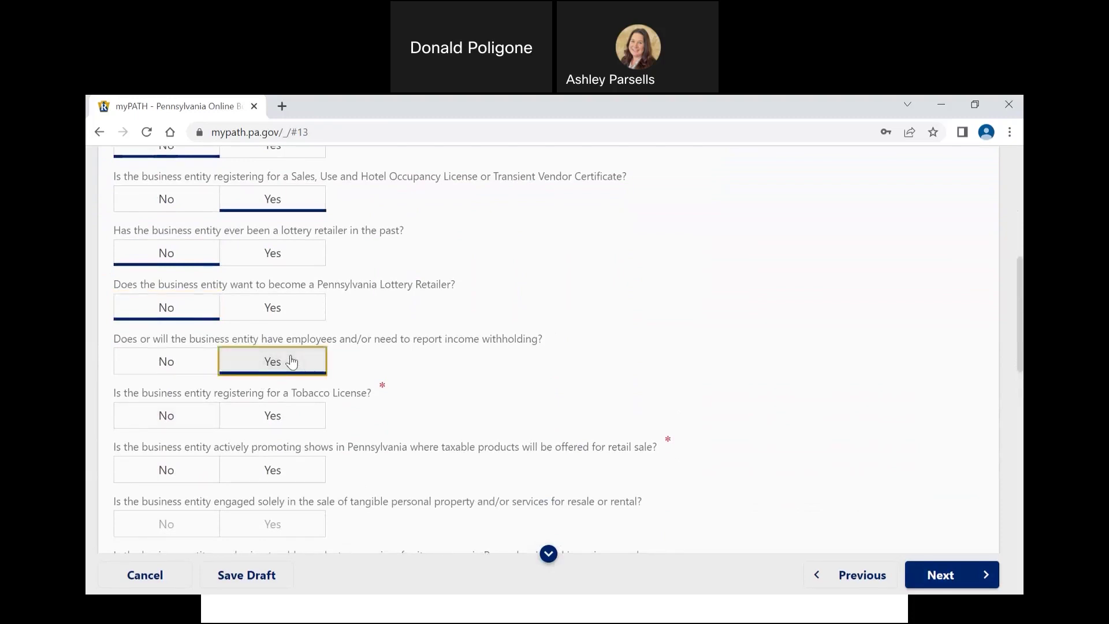
# Step: Answer No to the Tobacco License and promoting shows with taxable products
pyautogui.scroll(-2, 291, 360)
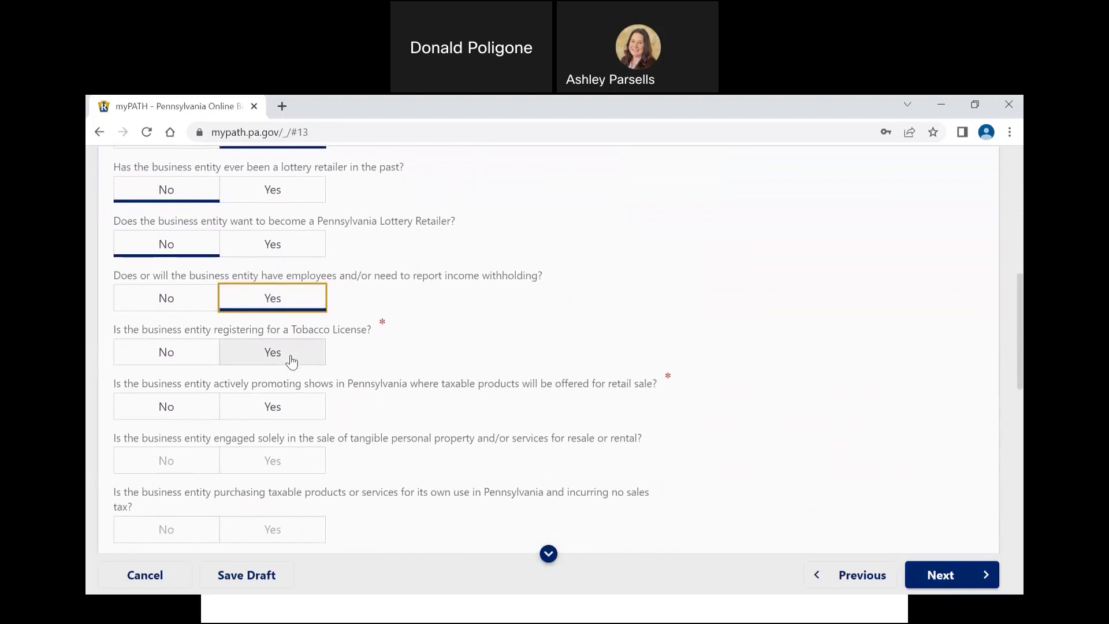
pyautogui.click(188, 362)
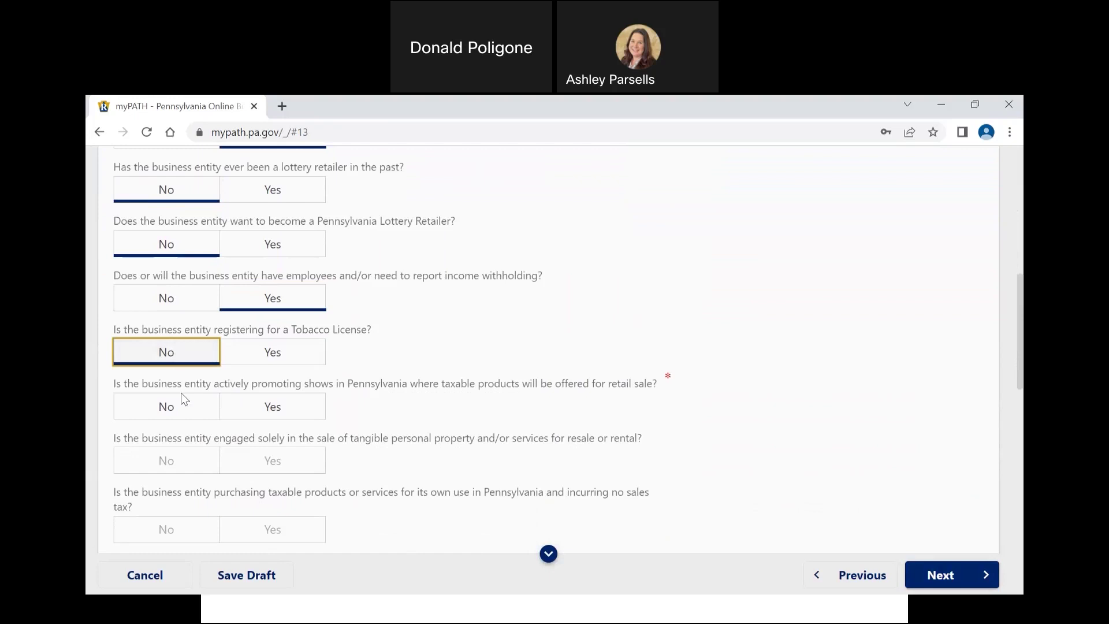
pyautogui.click(178, 412)
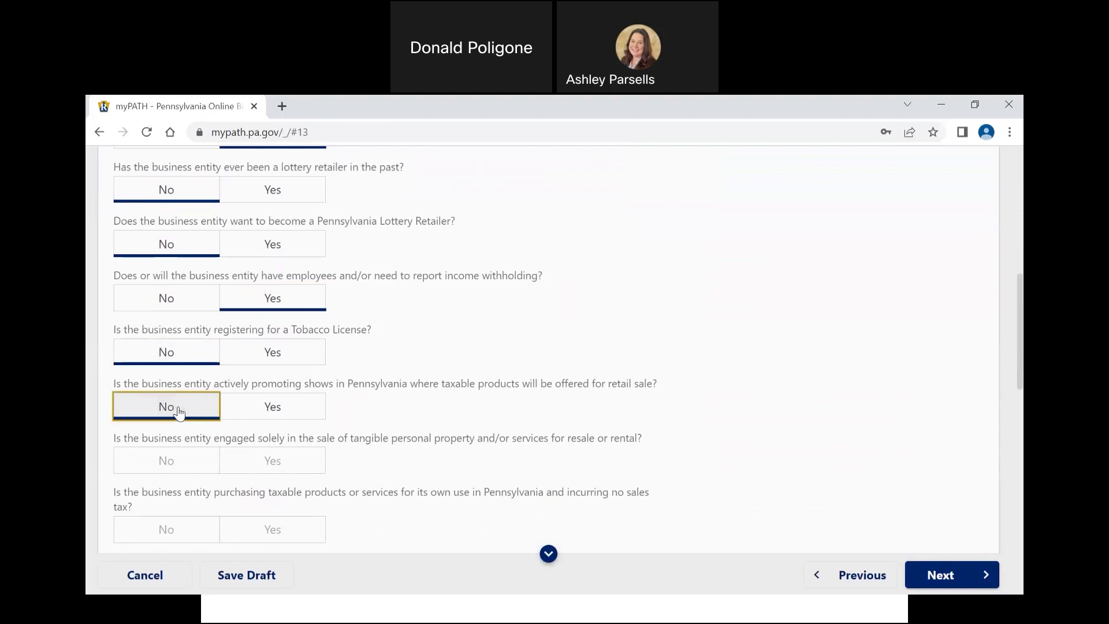
pyautogui.scroll(-2, 258, 421)
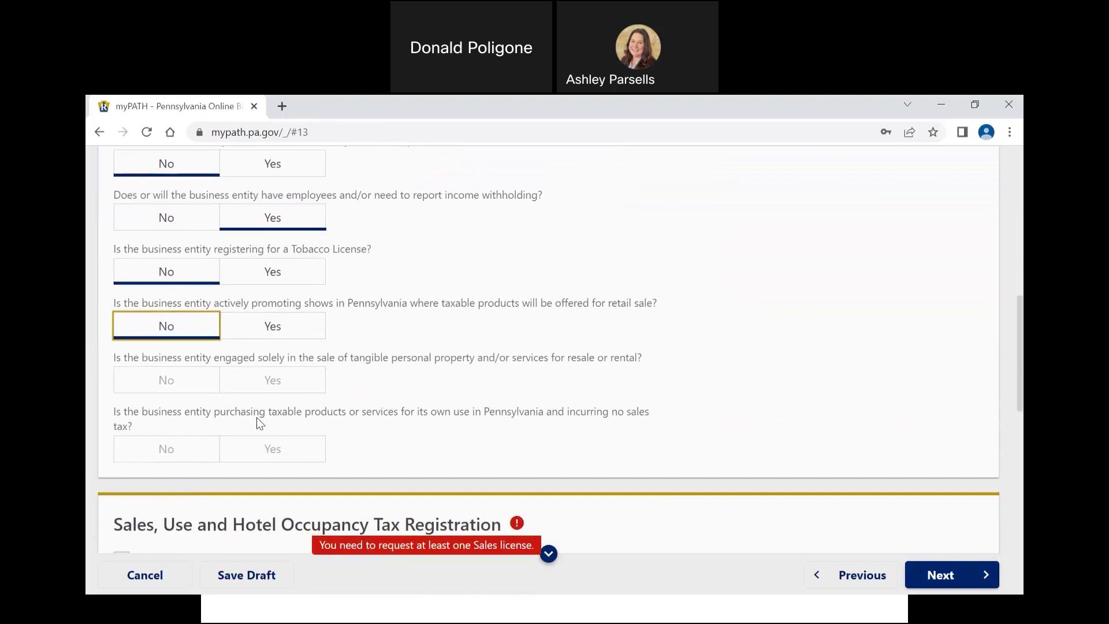
# Step: Check Sale, Use, Hotel Occupancy Tax, Employer Withholding Tax and Workers' Compensation Coverage
pyautogui.scroll(-5, 257, 418)
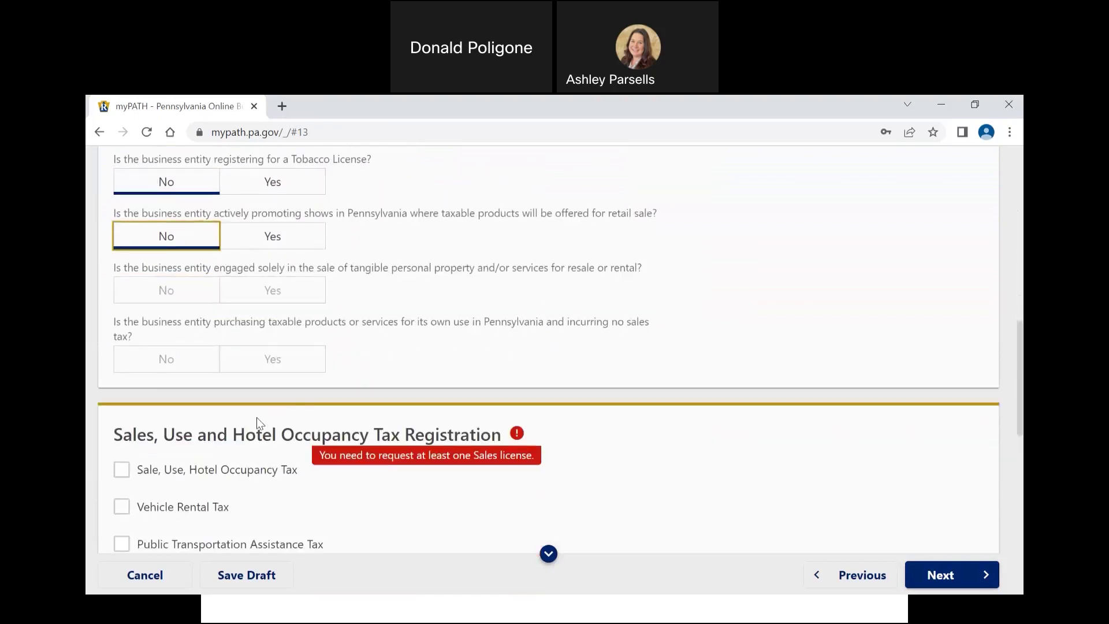
pyautogui.scroll(-1, 257, 418)
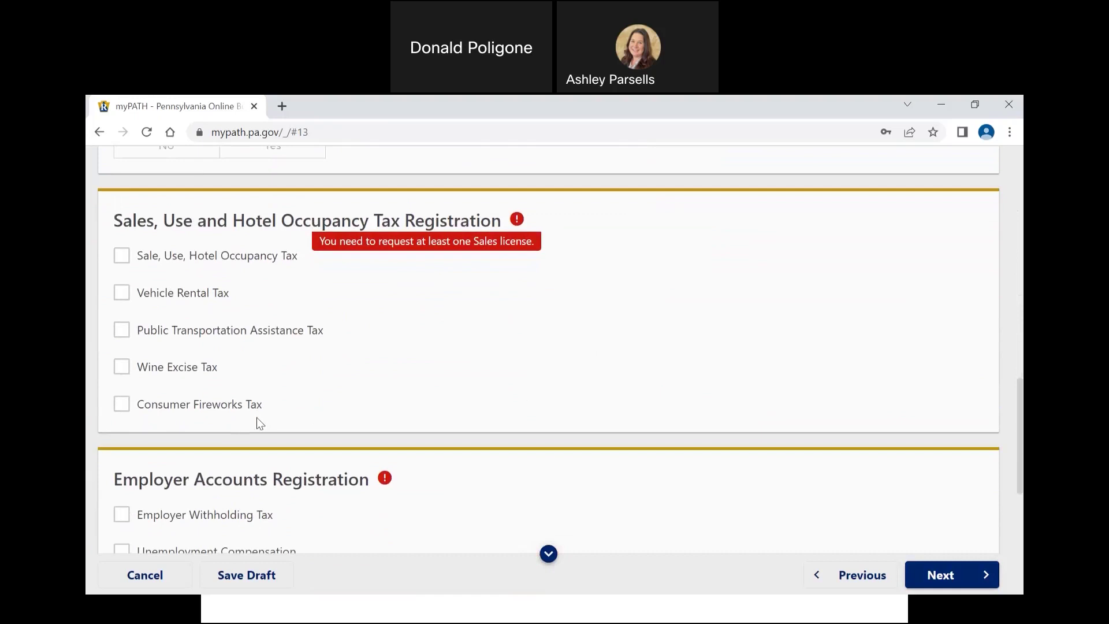
pyautogui.click(178, 247)
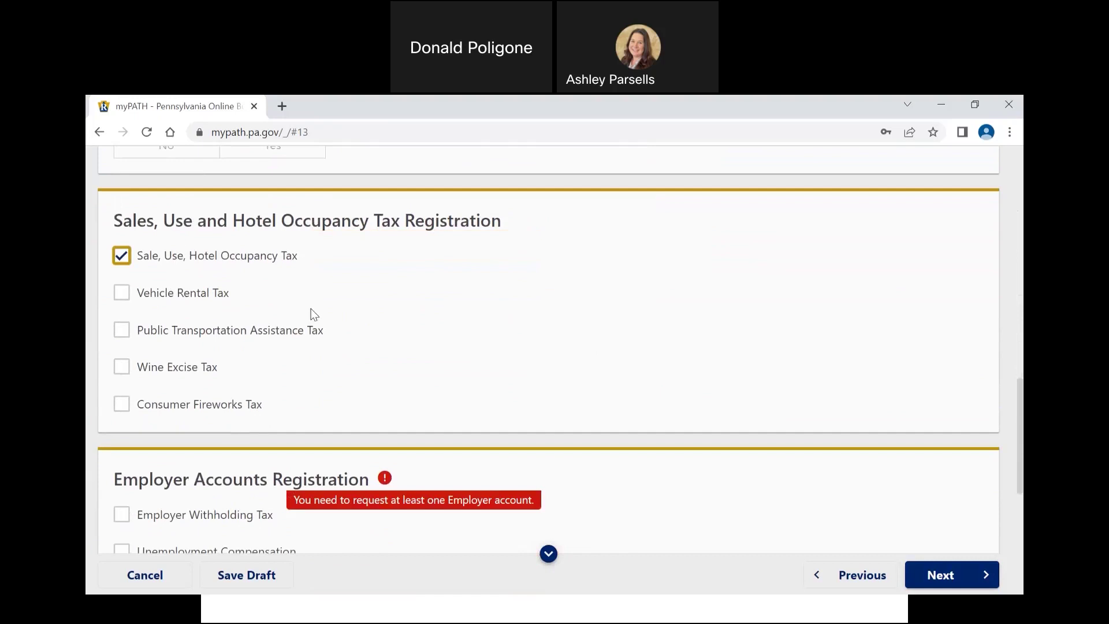
pyautogui.scroll(-2, 313, 313)
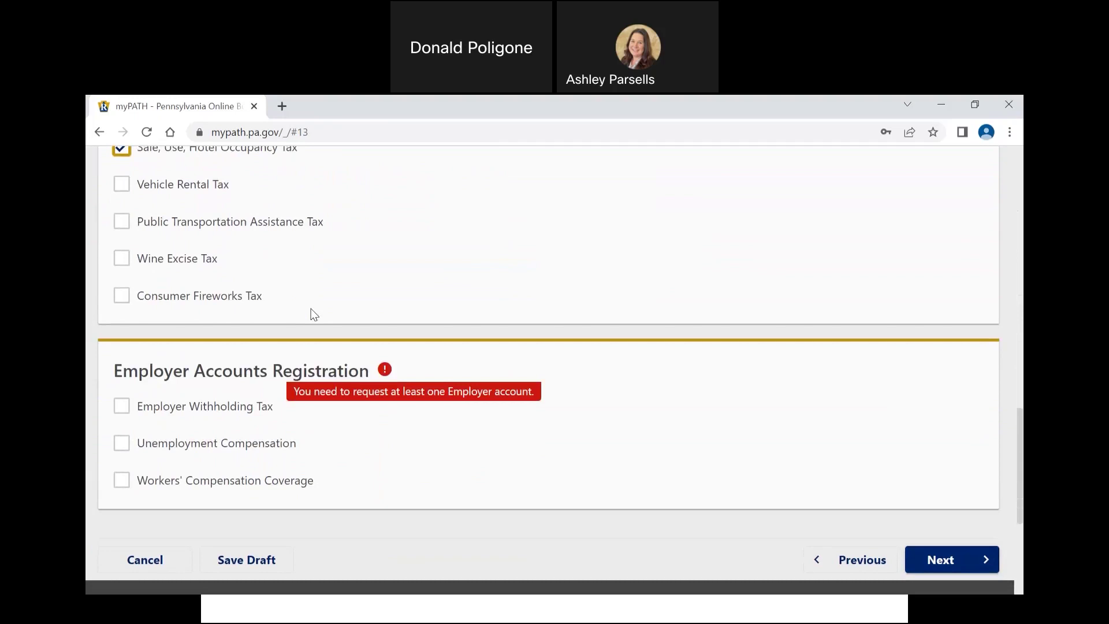
pyautogui.click(125, 411)
pyautogui.click(121, 500)
pyautogui.scroll(1, 321, 467)
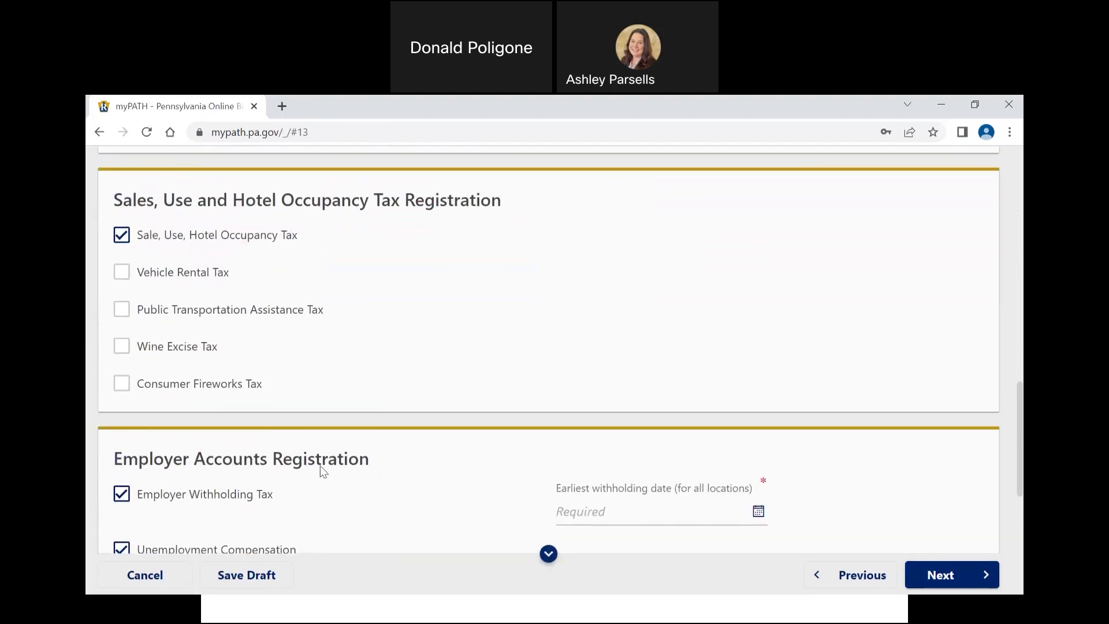
pyautogui.scroll(-1, 321, 466)
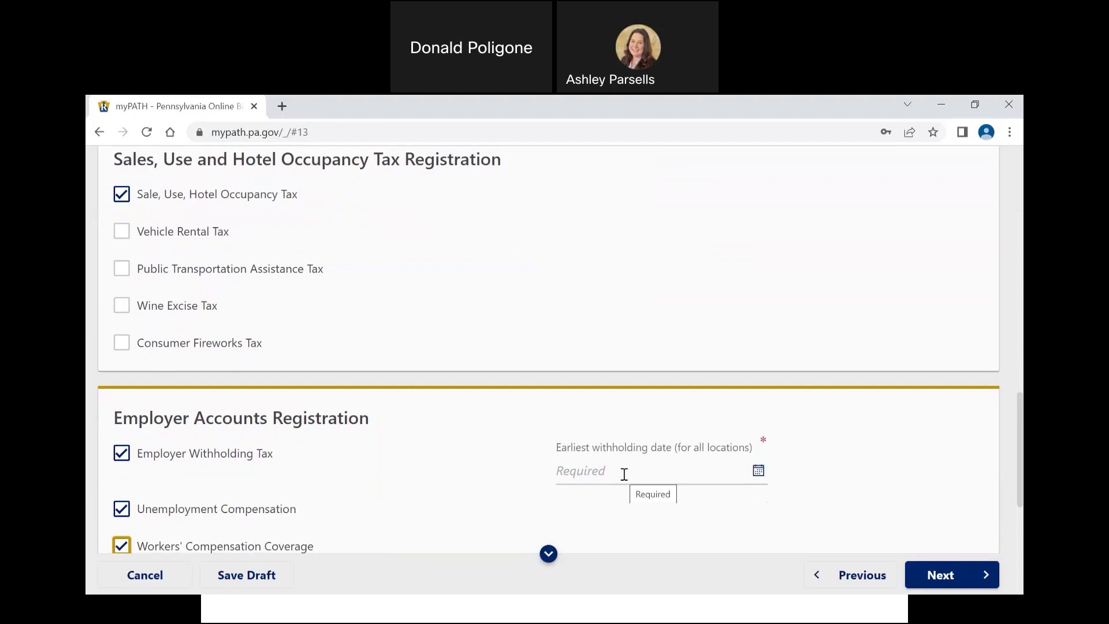
# Step: Set the earliest withholding date to today, 18-Jan-2023
pyautogui.click(624, 471)
pyautogui.click(757, 470)
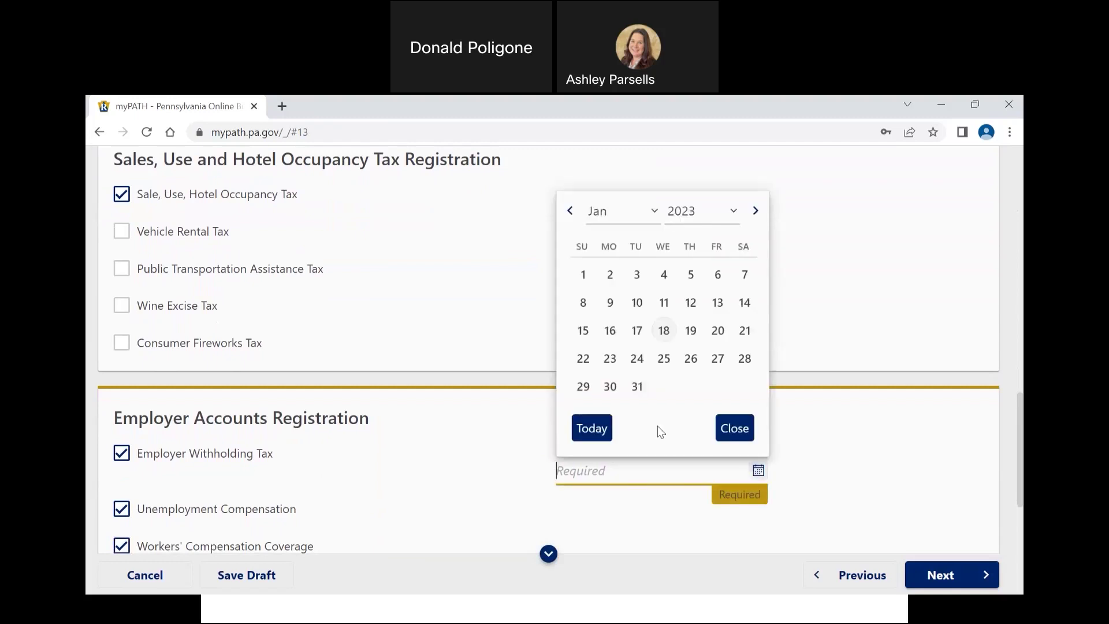
pyautogui.click(593, 433)
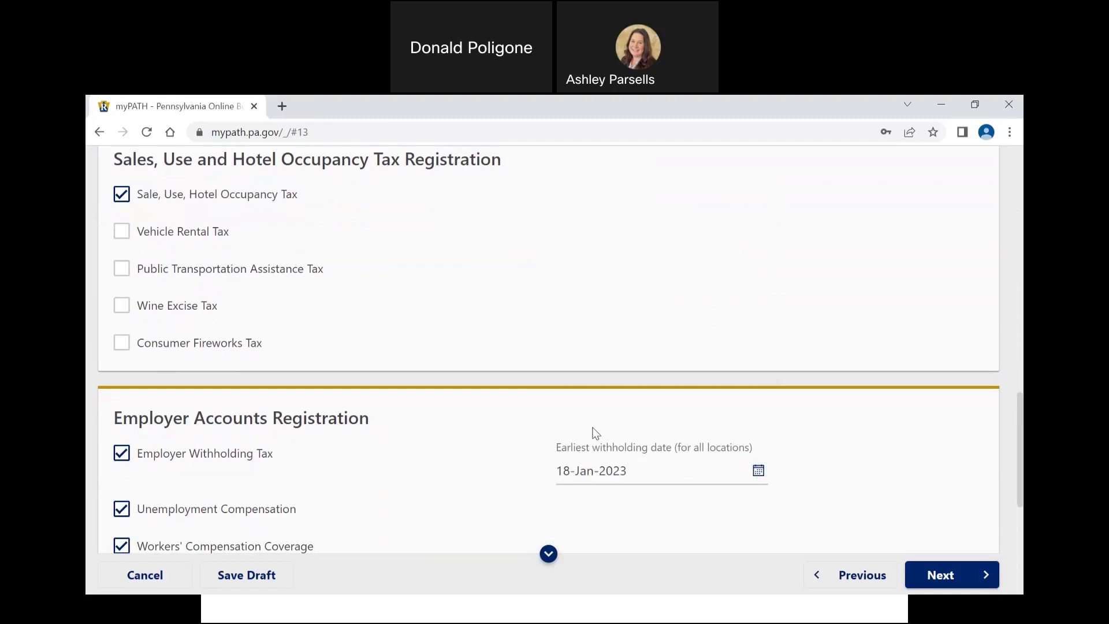
pyautogui.scroll(-3, 595, 439)
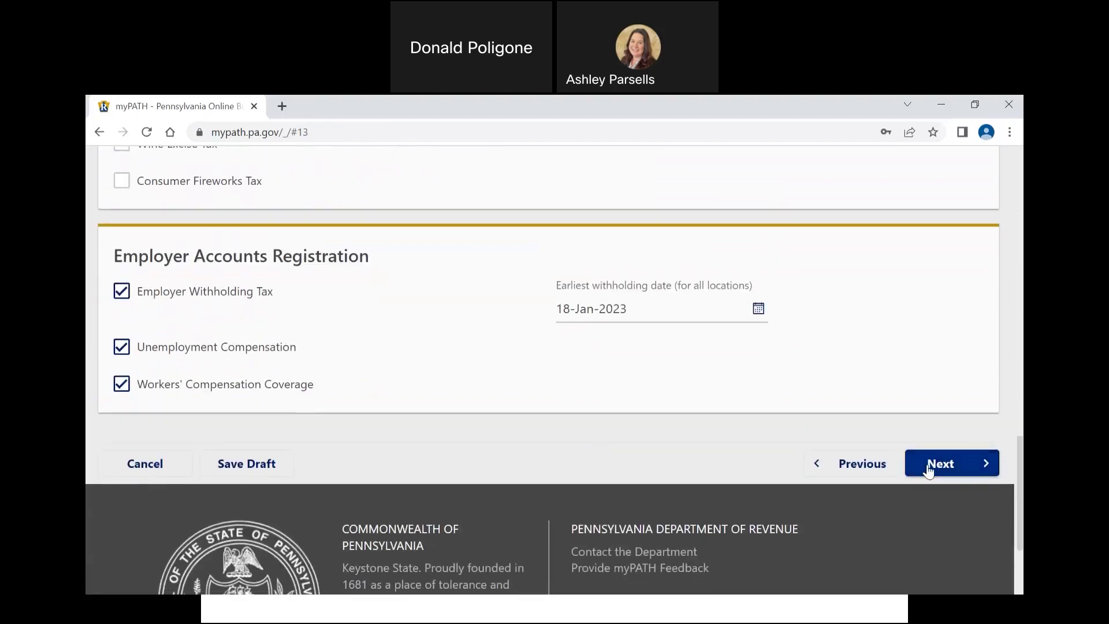
# Step: Continue to the Entity Establishment Sales Information step
pyautogui.click(928, 471)
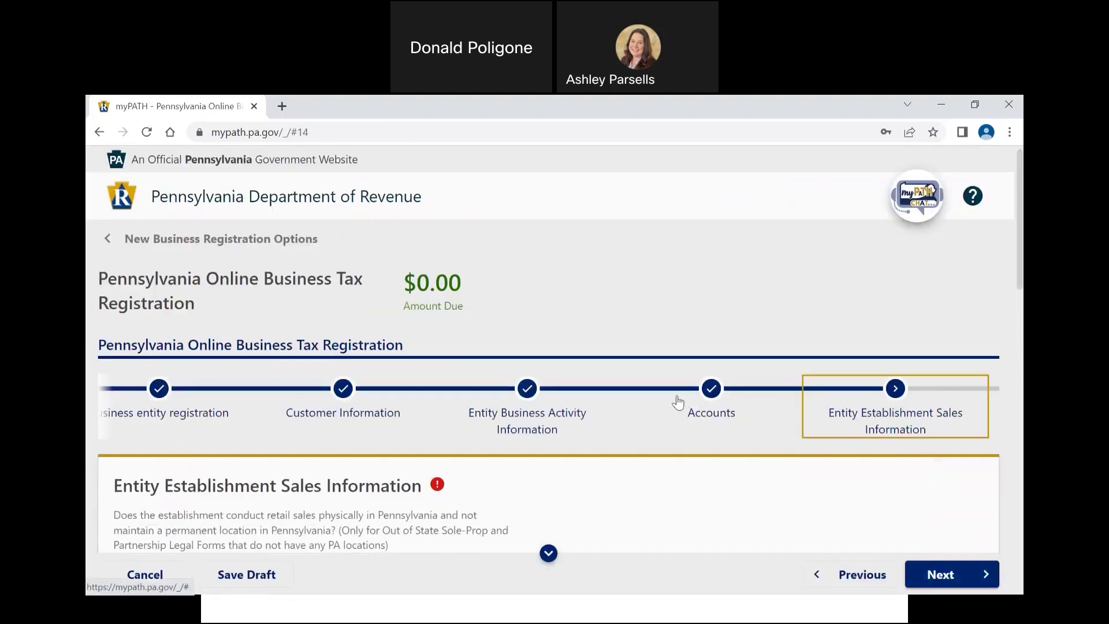
pyautogui.scroll(-2, 681, 401)
pyautogui.scroll(-8, 678, 402)
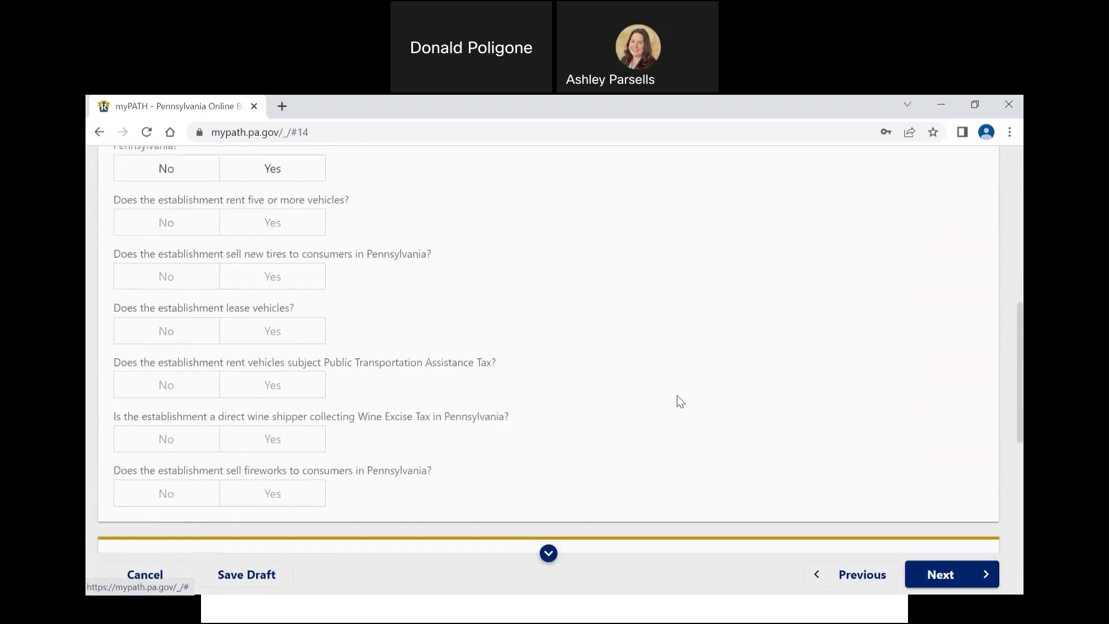
pyautogui.scroll(-2, 680, 401)
pyautogui.scroll(9, 680, 401)
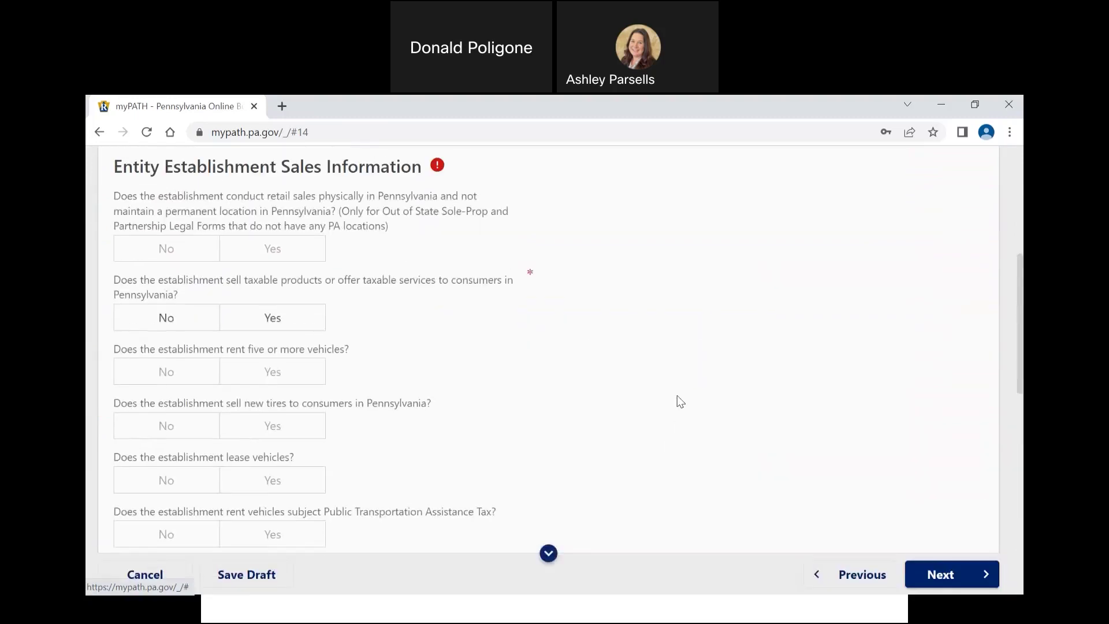
pyautogui.scroll(-1, 681, 402)
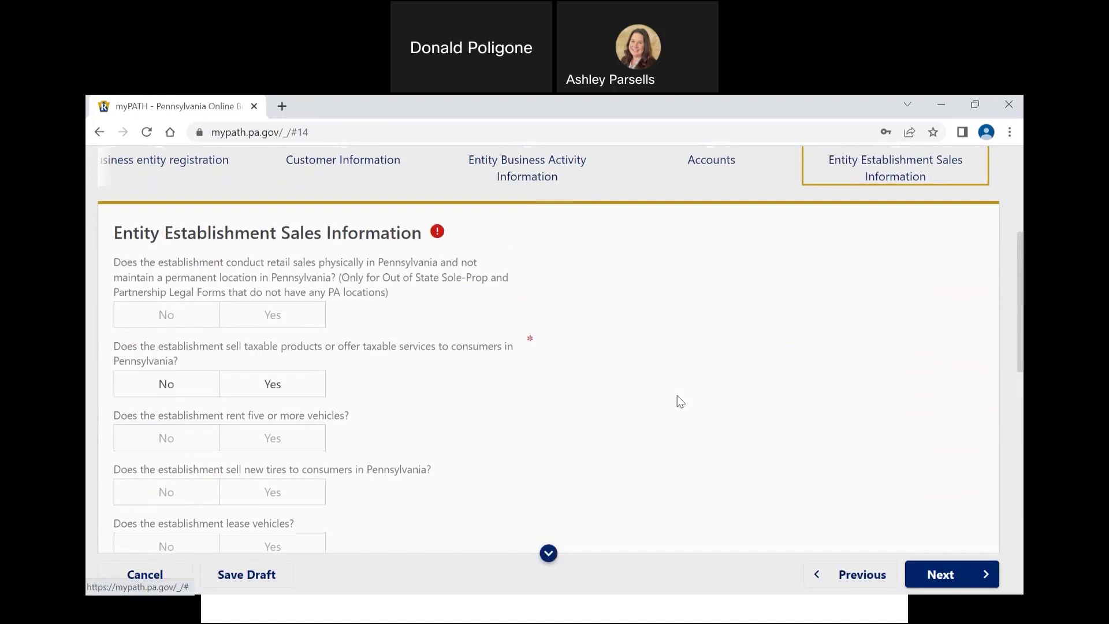
pyautogui.scroll(-1, 679, 401)
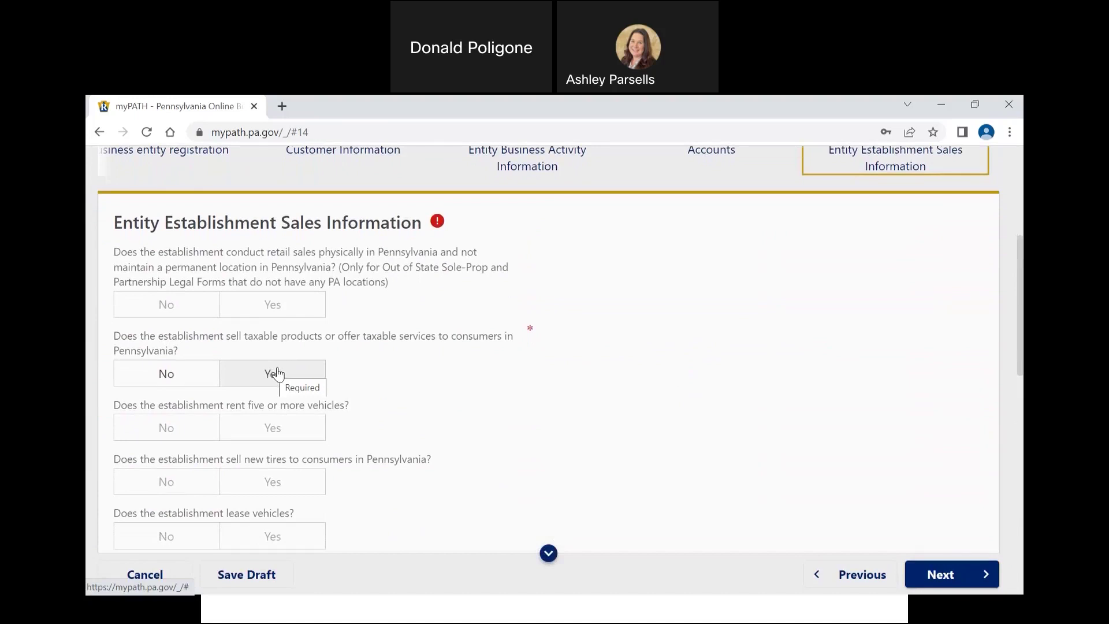
# Step: Answer Yes to taxable sales starting 18-Jan-2023, conducted in all PA counties
pyautogui.click(277, 373)
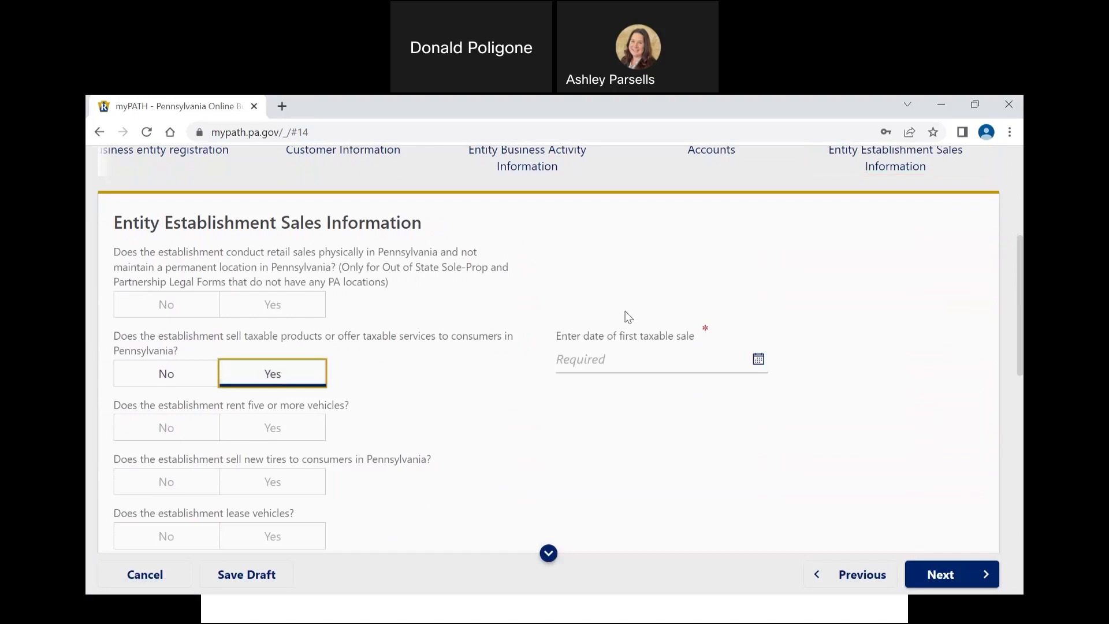
pyautogui.click(757, 358)
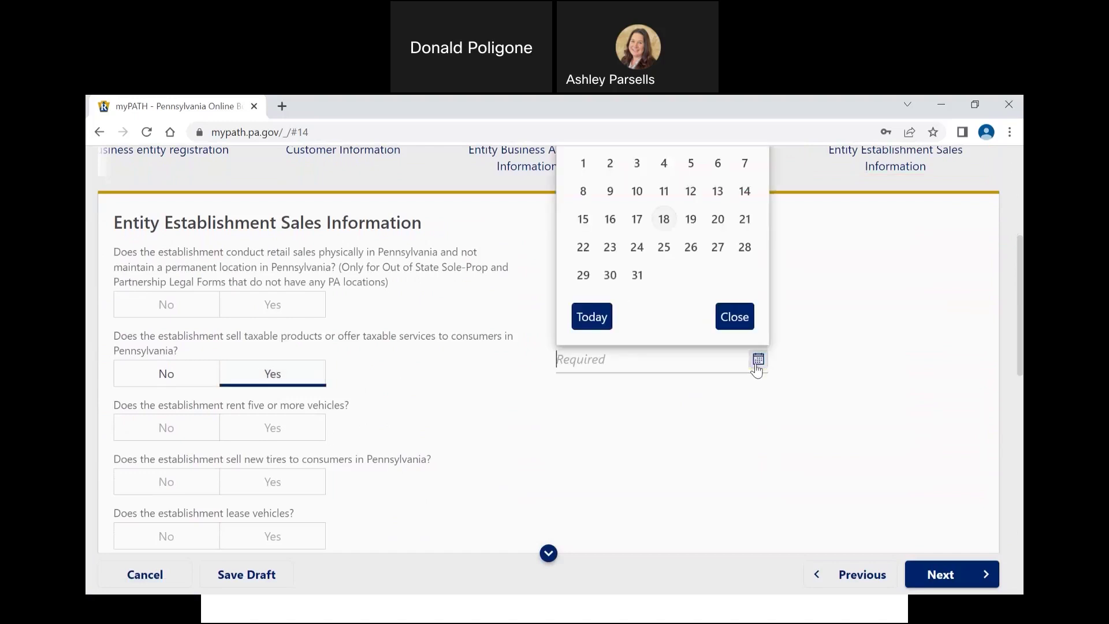
pyautogui.click(603, 318)
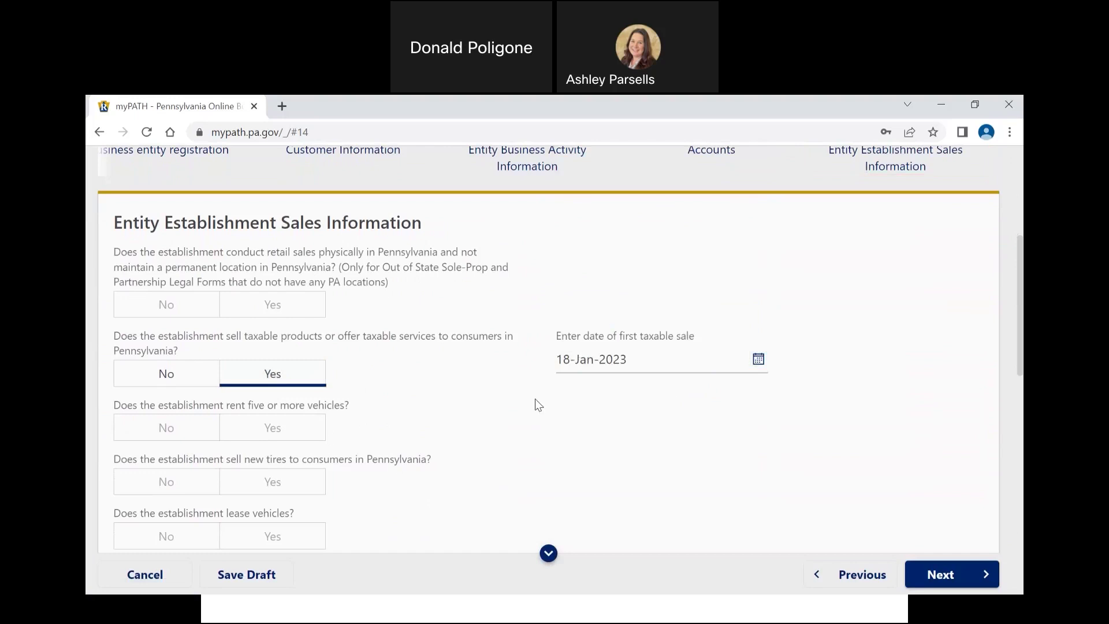
pyautogui.scroll(-4, 535, 404)
pyautogui.scroll(-3, 534, 404)
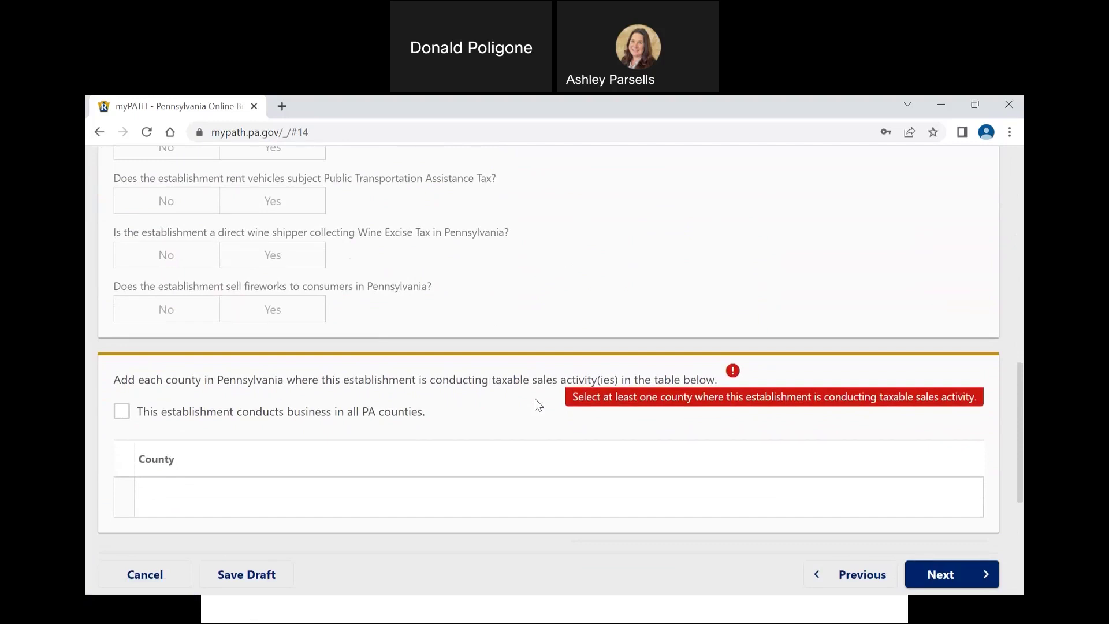
pyautogui.click(126, 410)
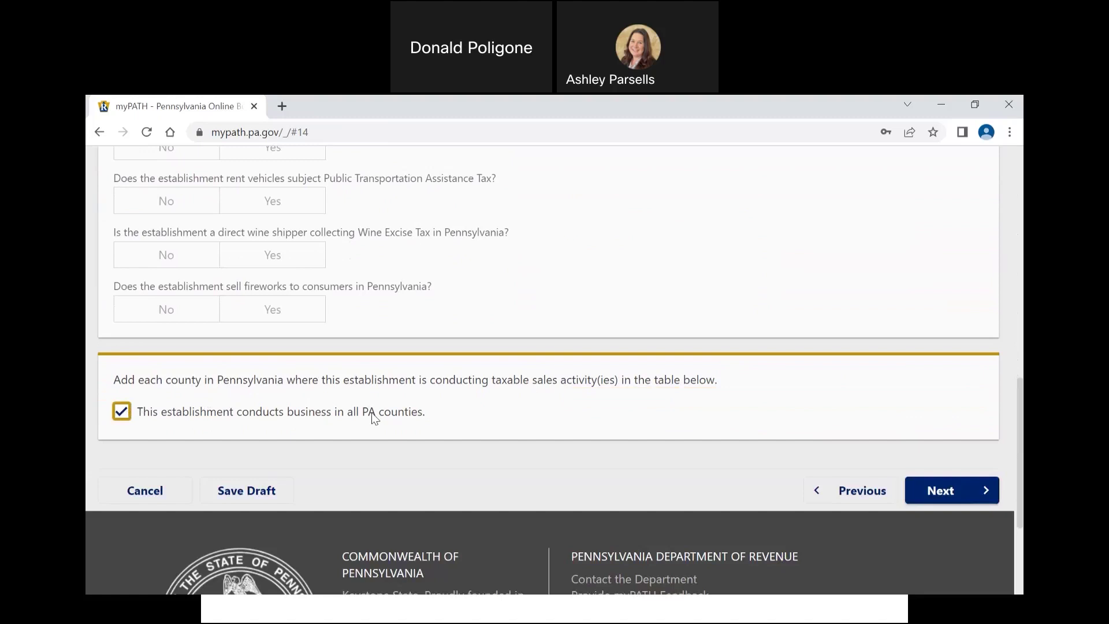
# Step: Answer Yes to employing PA workers and No to residents elsewhere, non-employees, non-resident withholding, 1099-R
pyautogui.click(921, 485)
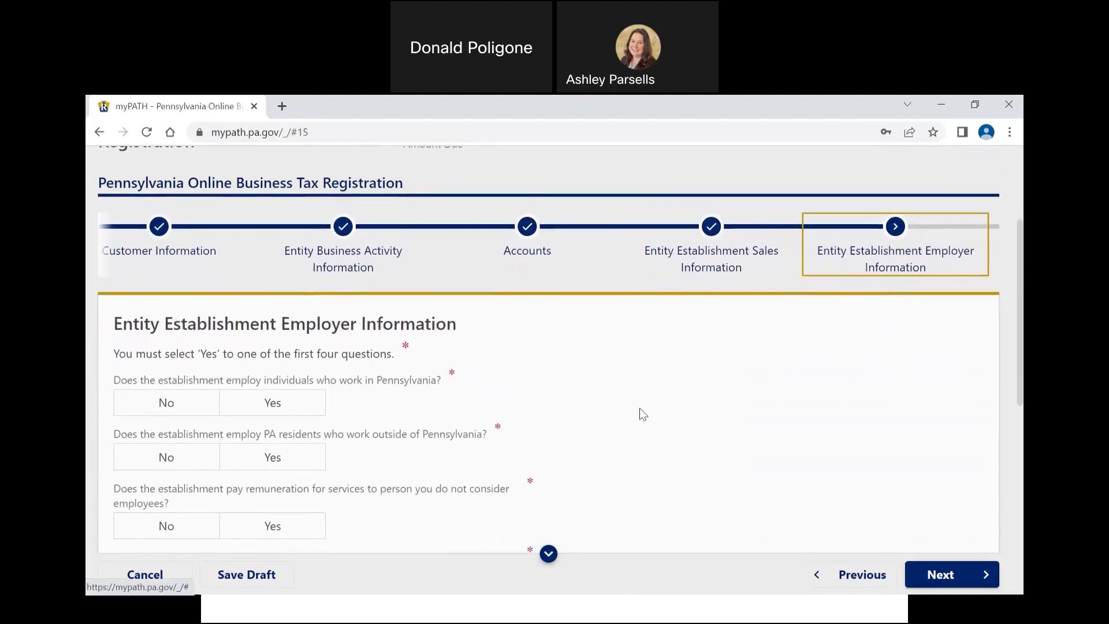
pyautogui.scroll(-1, 639, 408)
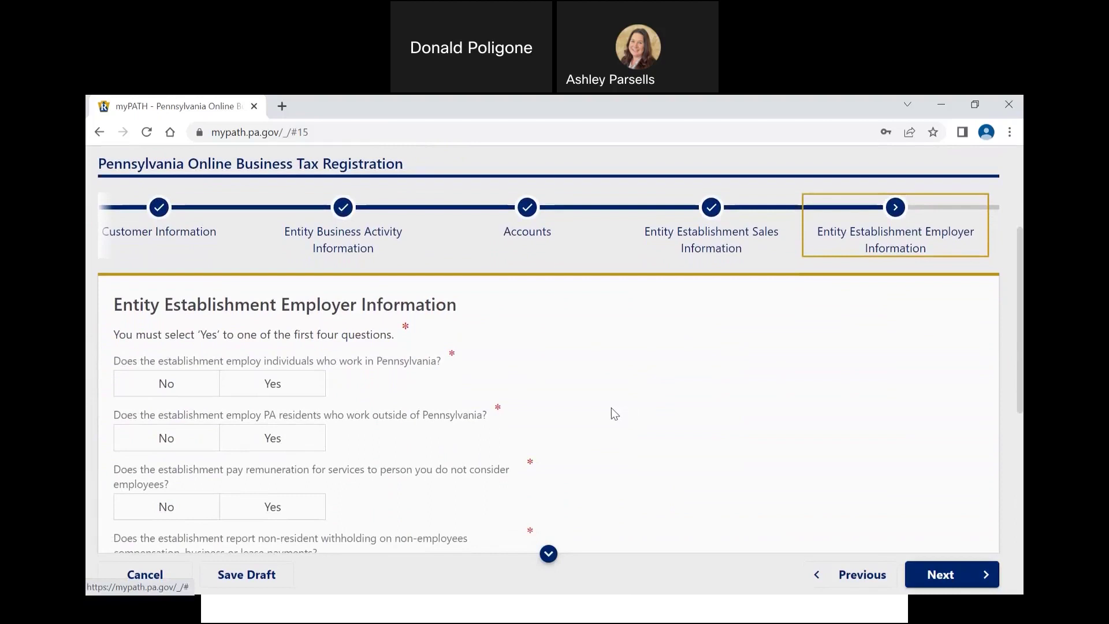
pyautogui.click(306, 383)
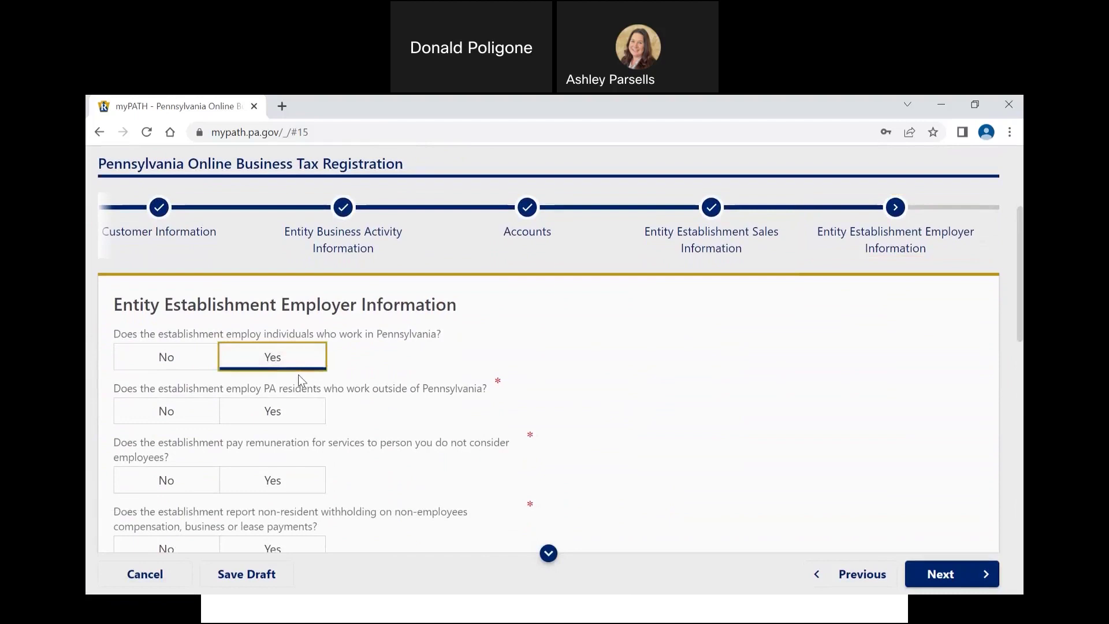
pyautogui.click(206, 414)
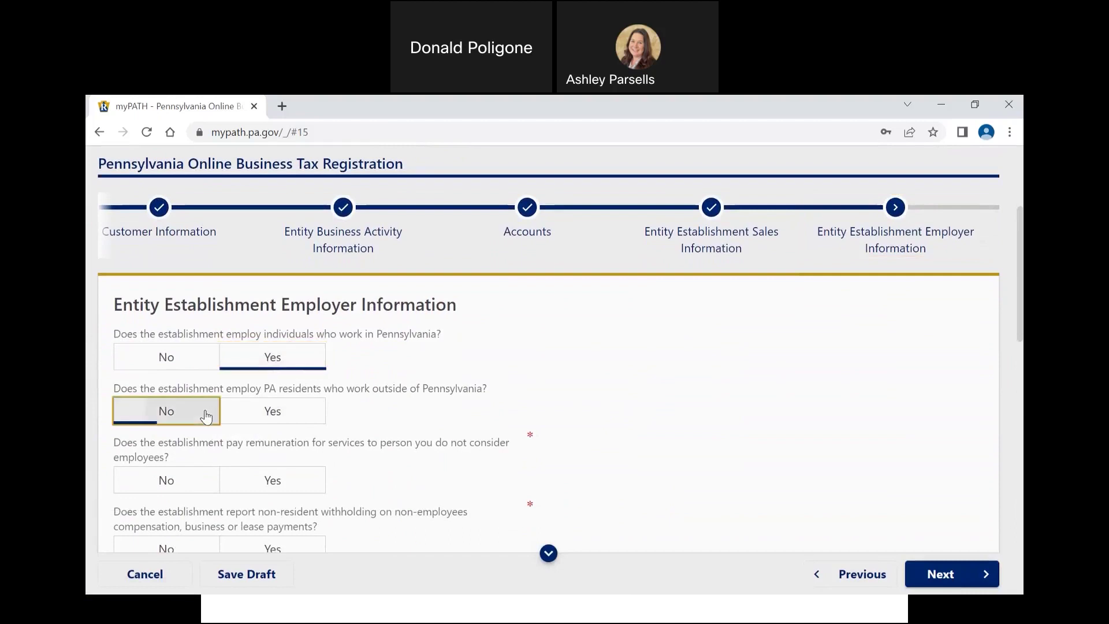
pyautogui.scroll(-2, 206, 414)
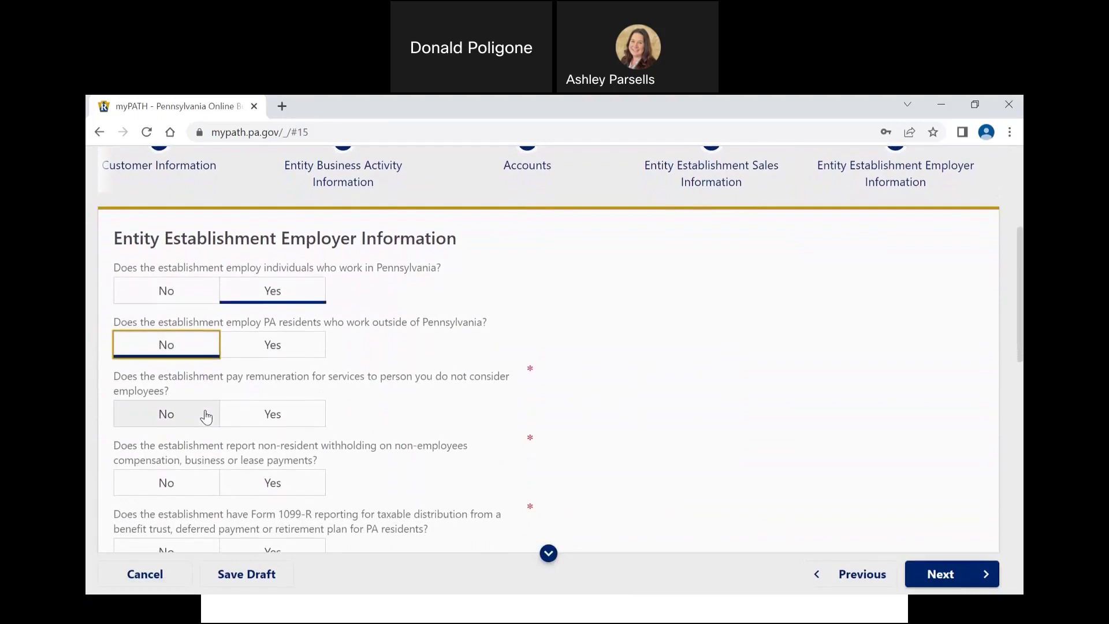
pyautogui.click(206, 415)
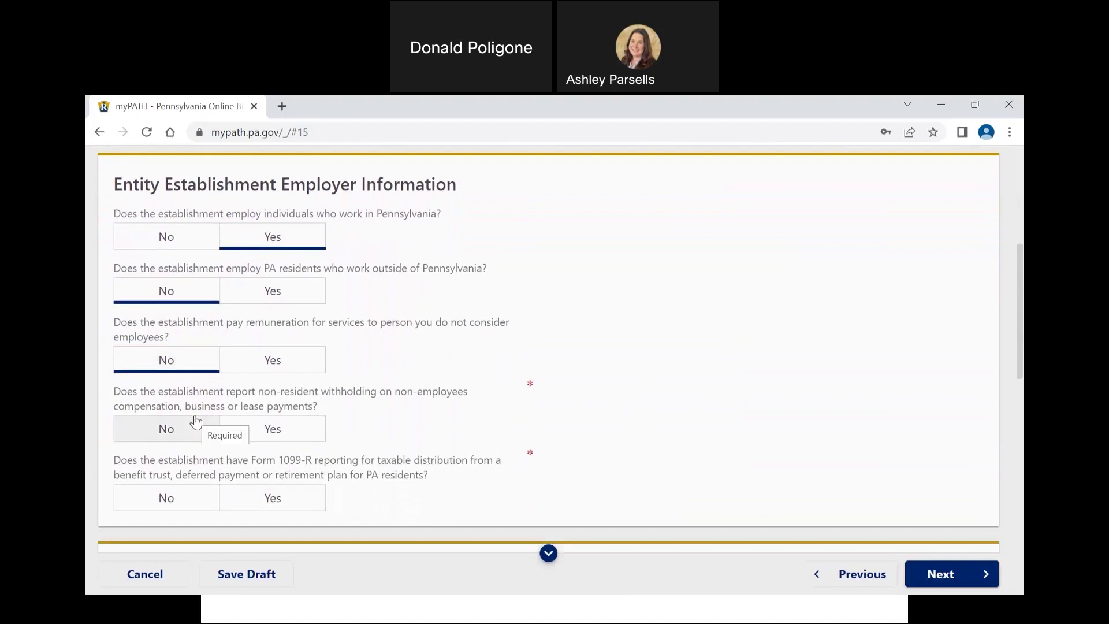
pyautogui.click(196, 421)
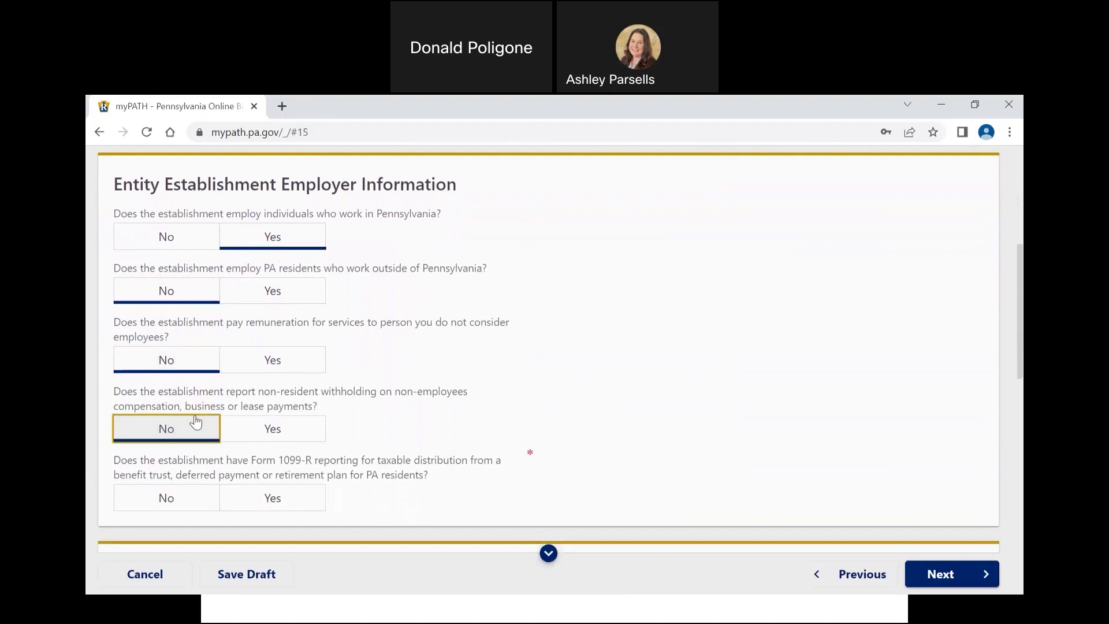
pyautogui.scroll(-1, 195, 417)
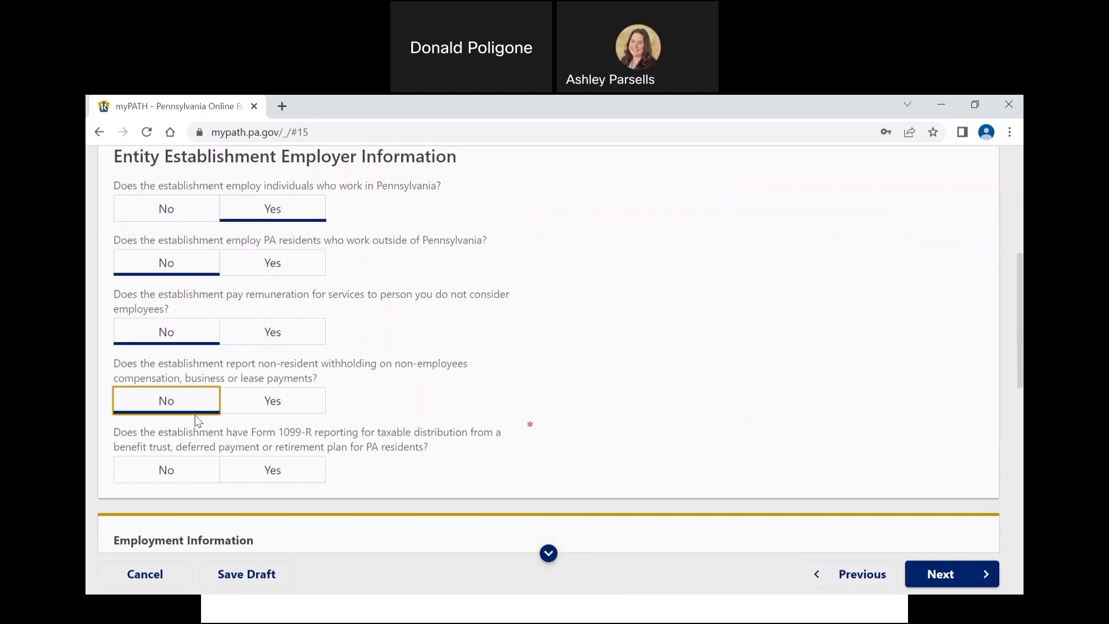
pyautogui.click(176, 465)
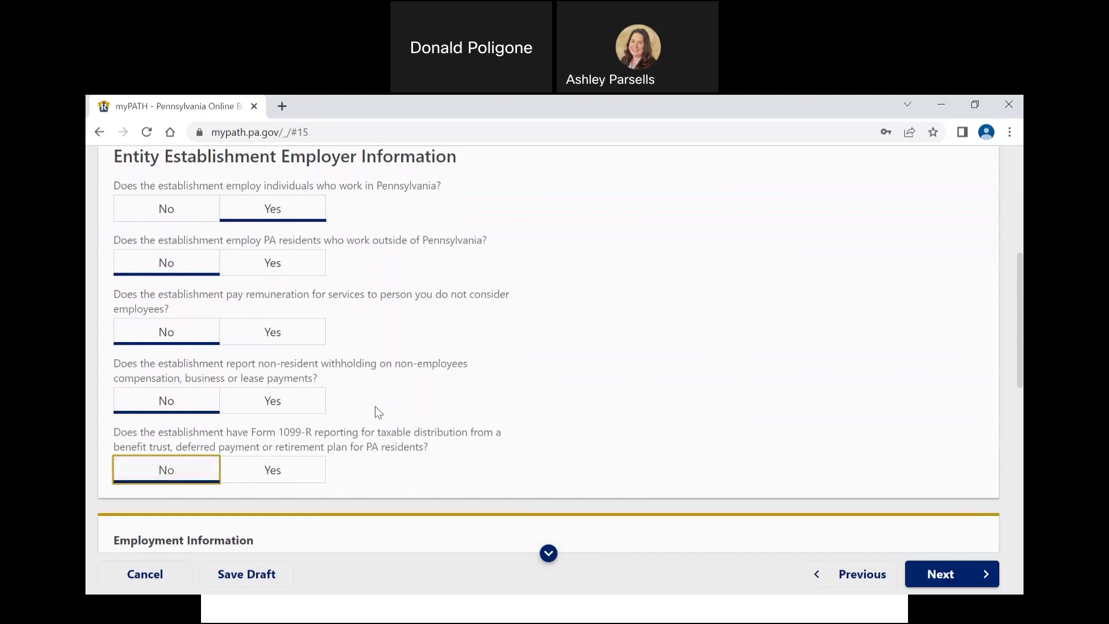
# Step: Set the date wages were first paid to today, 18-Jan-2023
pyautogui.scroll(-3, 375, 410)
pyautogui.scroll(-5, 376, 406)
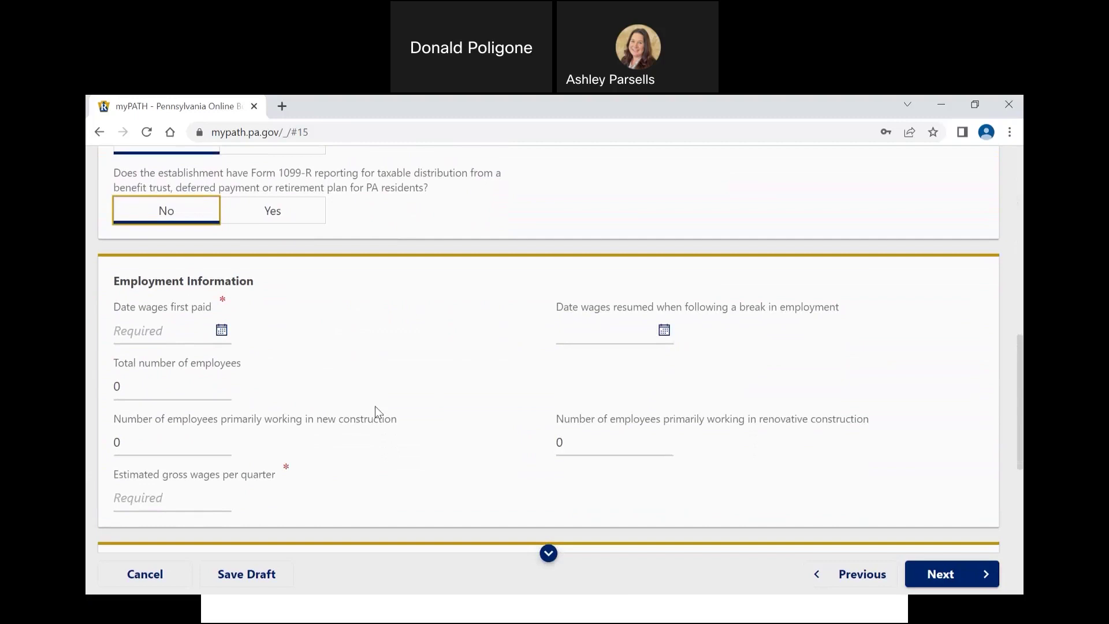
pyautogui.scroll(-1, 375, 407)
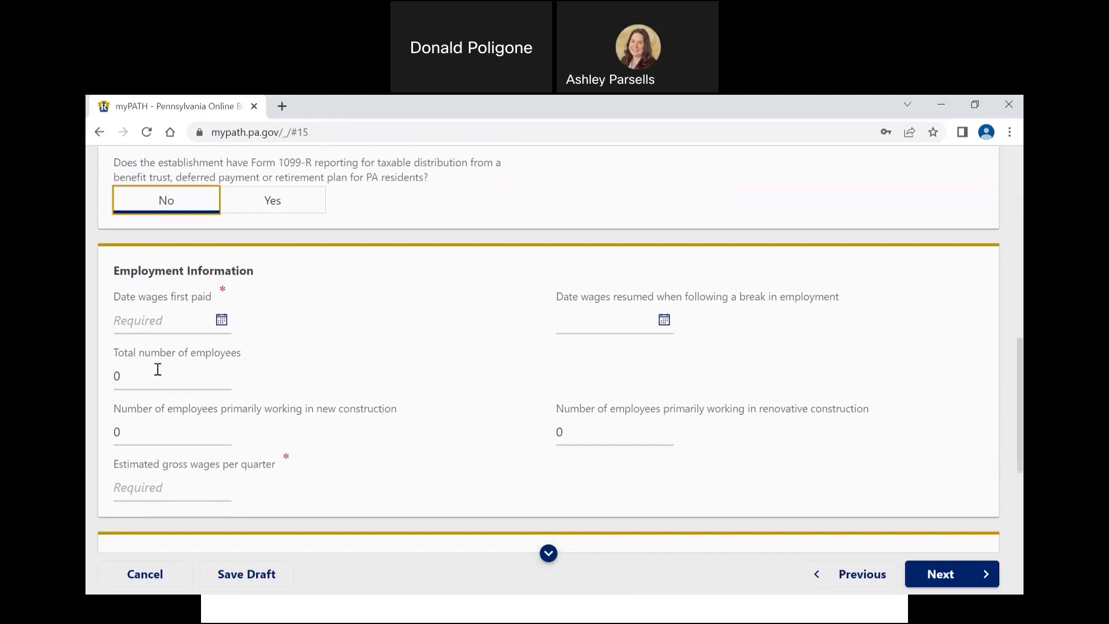
pyautogui.click(222, 324)
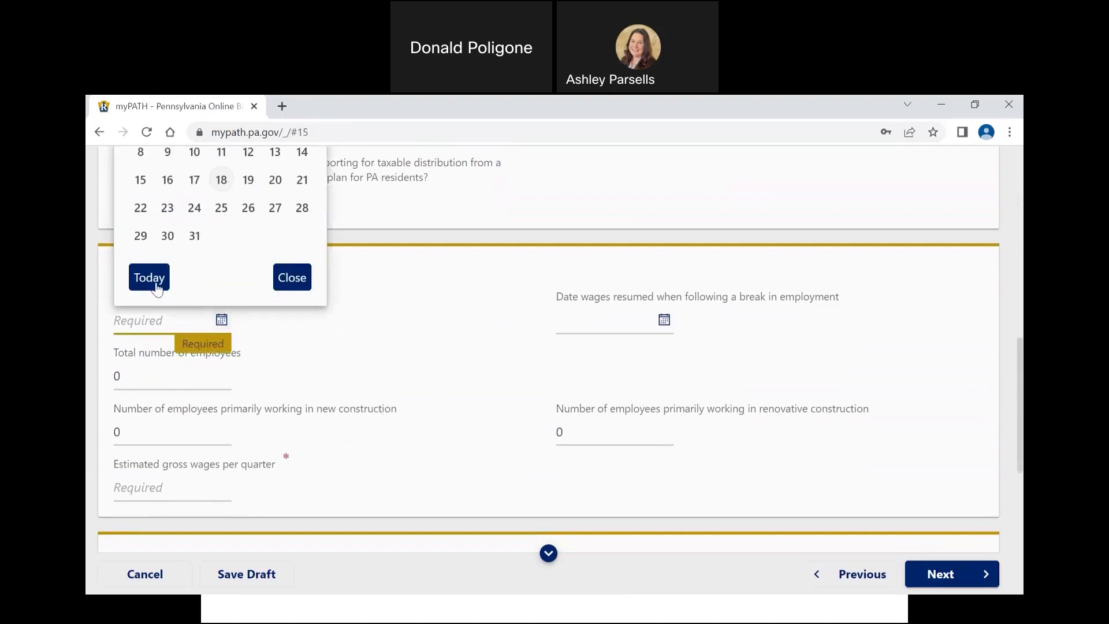
pyautogui.click(151, 279)
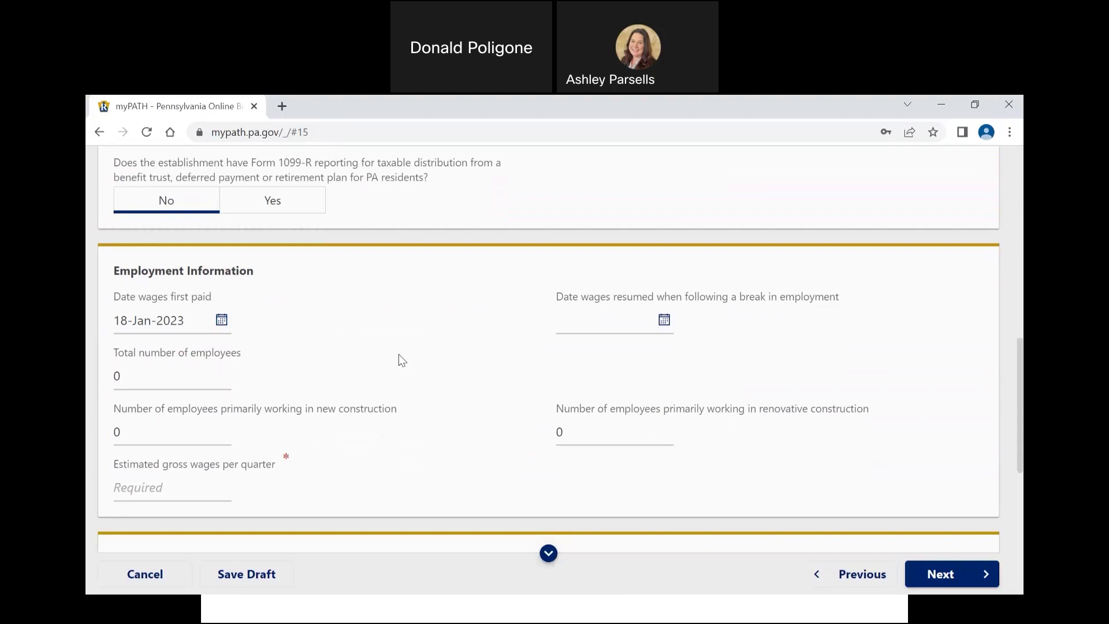
# Step: Fill in total employees and estimated quarterly gross wages of 12,800
pyautogui.scroll(-1, 399, 355)
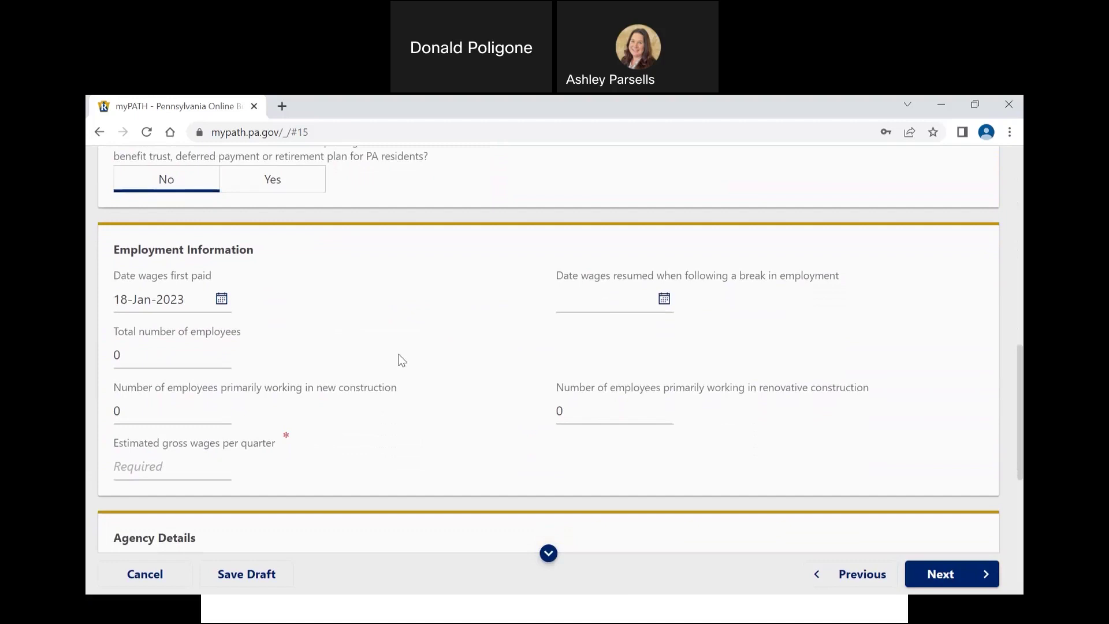
pyautogui.click(187, 357)
pyautogui.write('1')
pyautogui.scroll(-2, 186, 358)
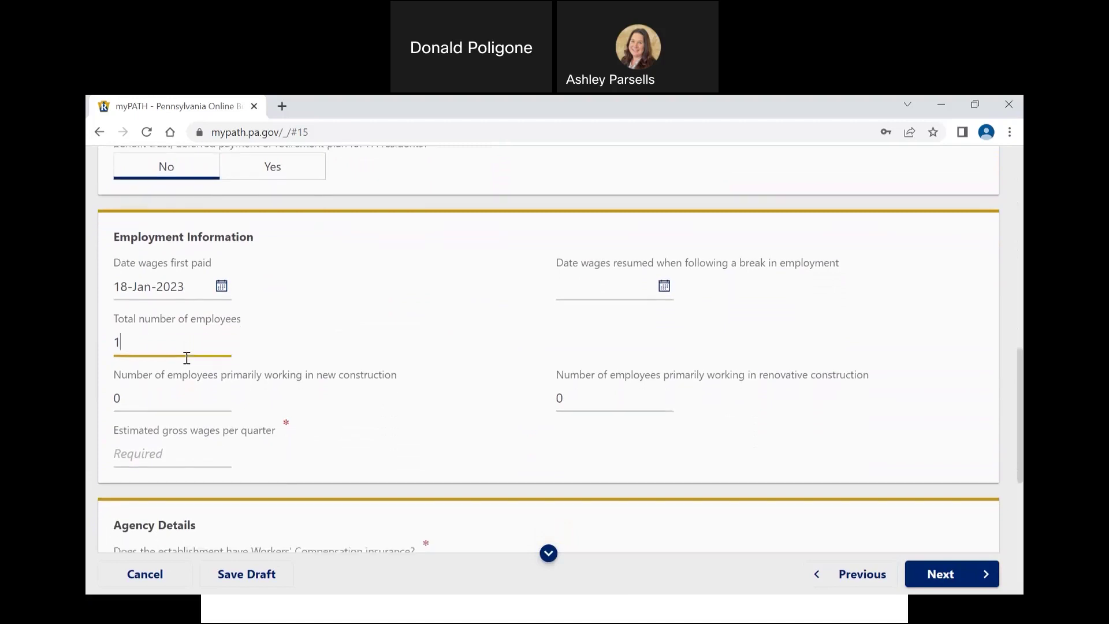
pyautogui.scroll(-1, 187, 358)
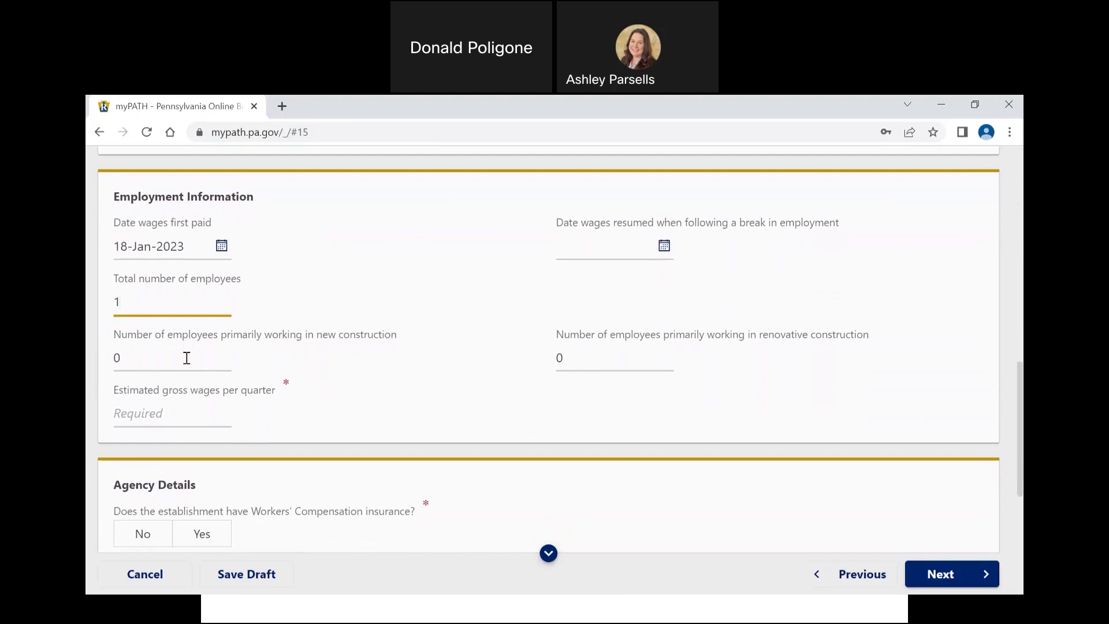
pyautogui.scroll(-2, 186, 357)
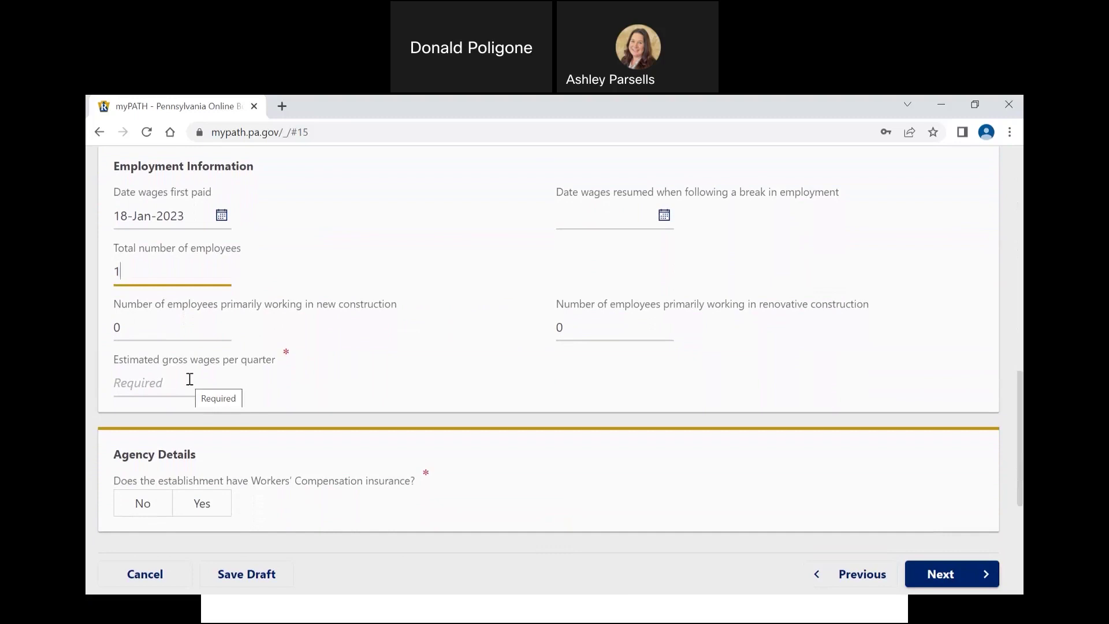
pyautogui.write('12')
pyautogui.press('BackSpace')
pyautogui.press('BackSpace')
pyautogui.press('BackSpace')
pyautogui.click(153, 381)
pyautogui.write('12')
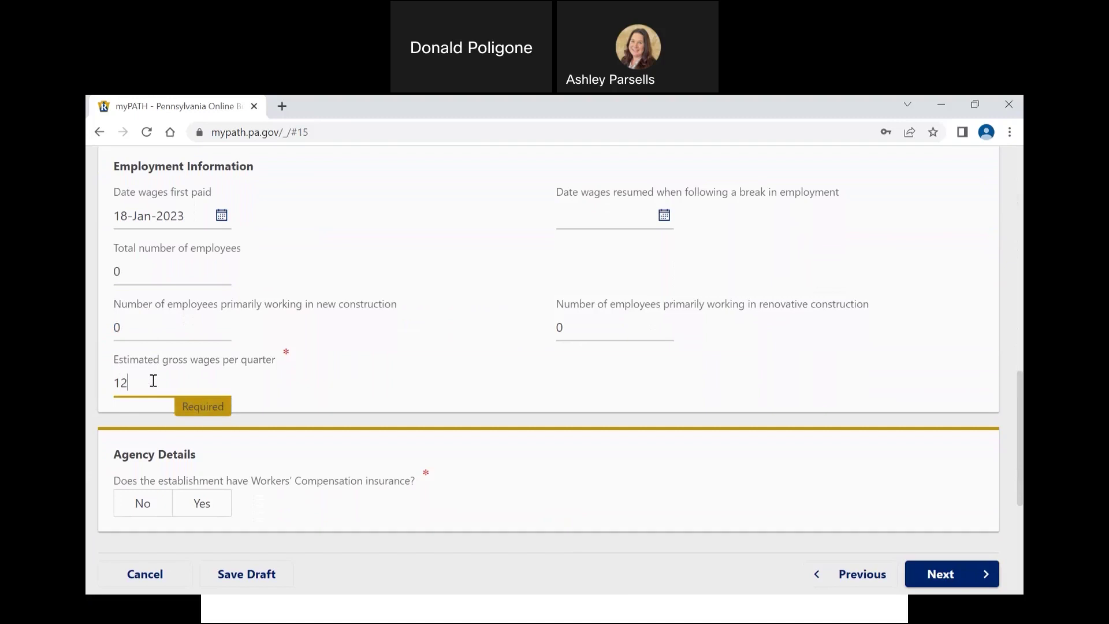
pyautogui.write(',800')
pyautogui.press('Tab')
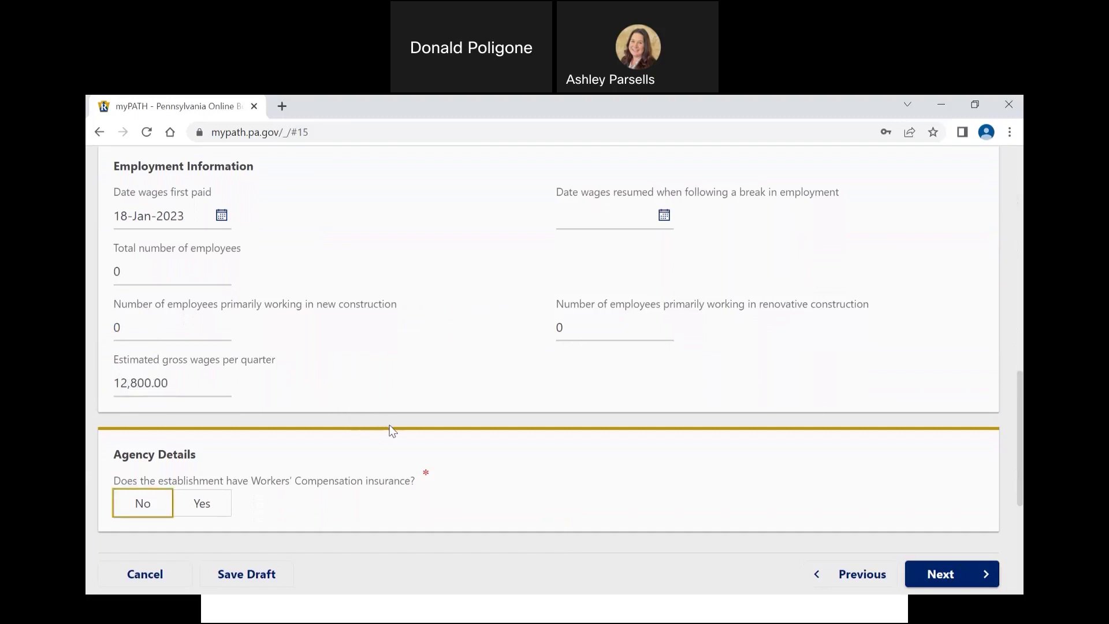
# Step: Answer No to Workers' Compensation insurance, leave 'None of the options apply', and continue
pyautogui.scroll(-2, 368, 444)
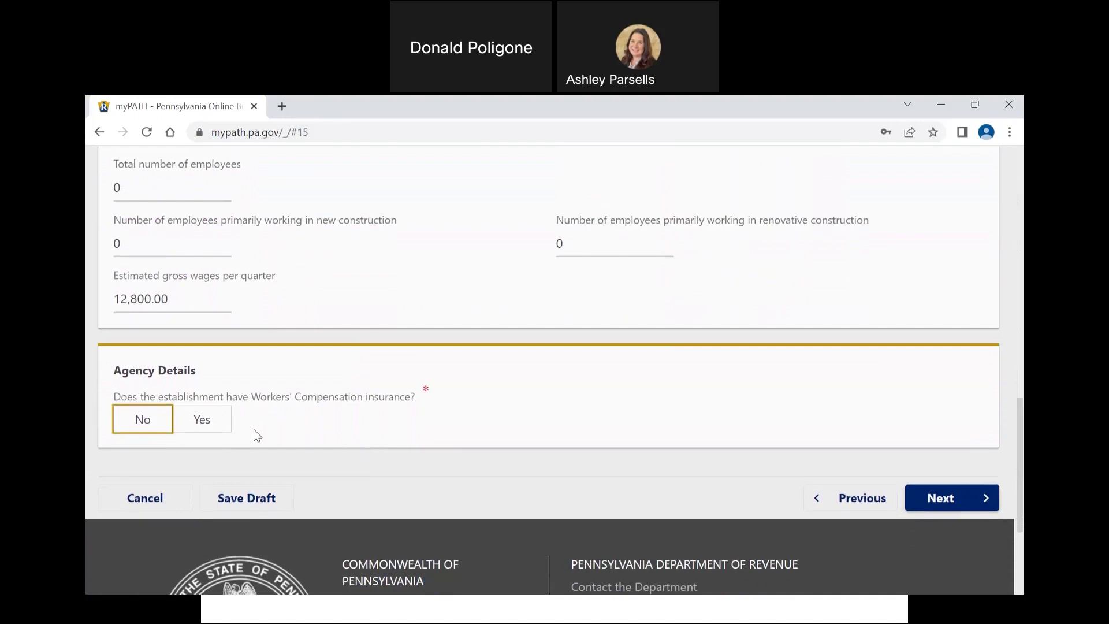
pyautogui.click(157, 425)
pyautogui.scroll(-1, 307, 459)
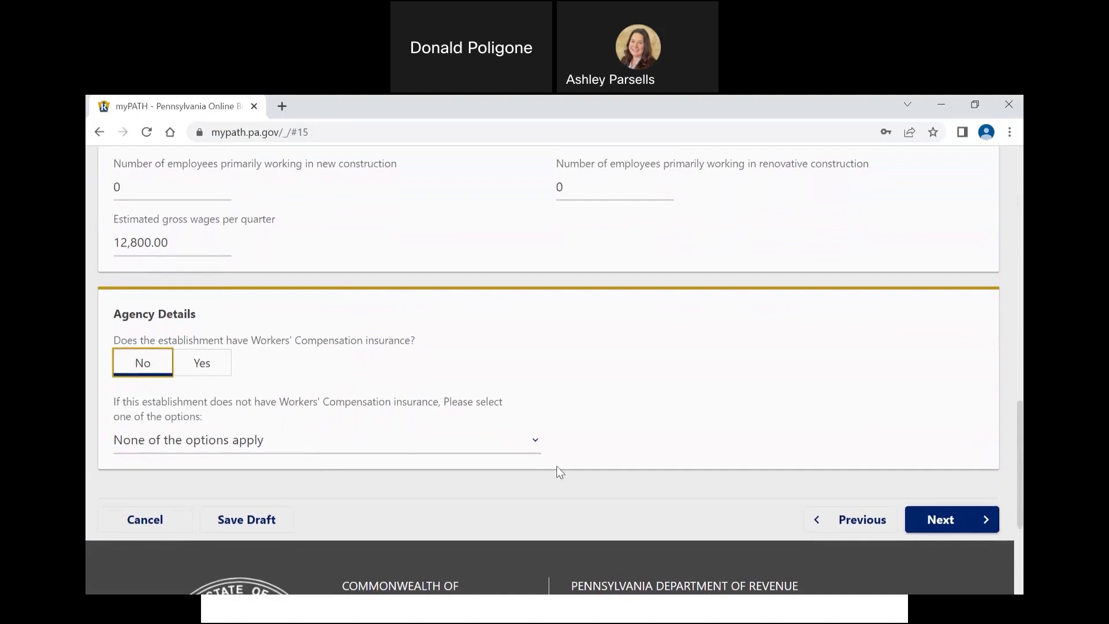
pyautogui.click(950, 521)
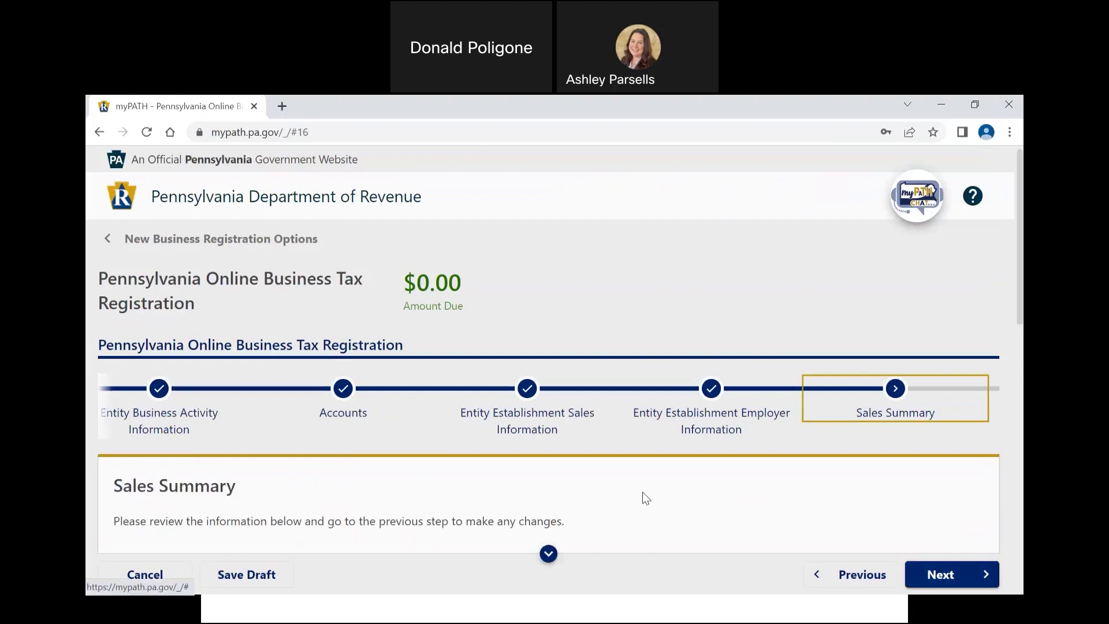
# Step: Review the requested sales accounts in the Sales Summary and continue
pyautogui.scroll(-2, 642, 492)
pyautogui.scroll(-1, 642, 492)
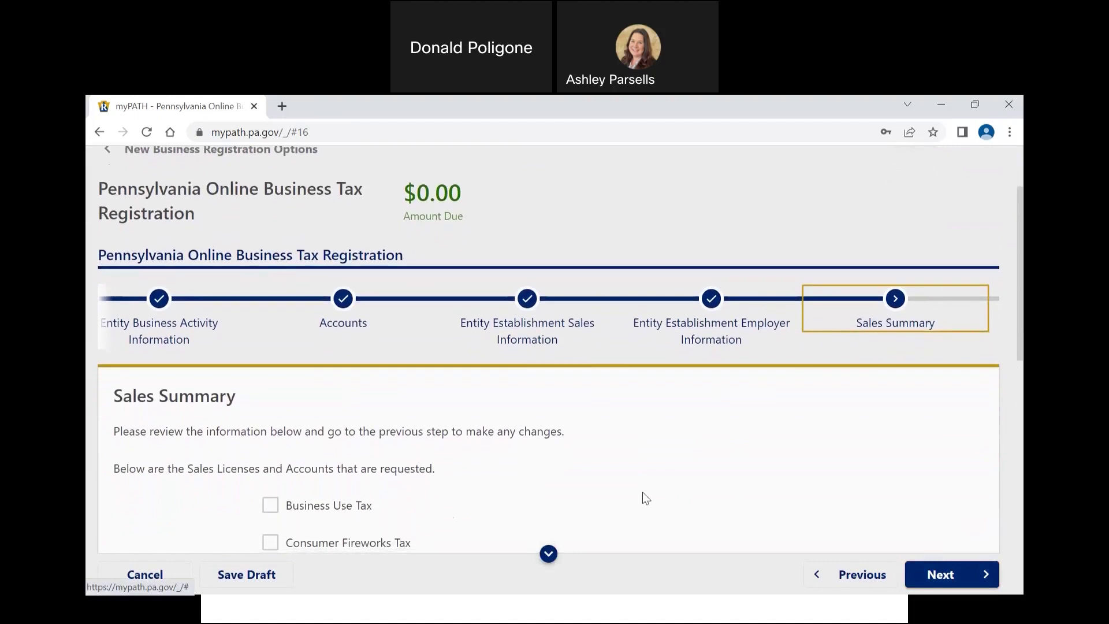
pyautogui.scroll(-2, 642, 491)
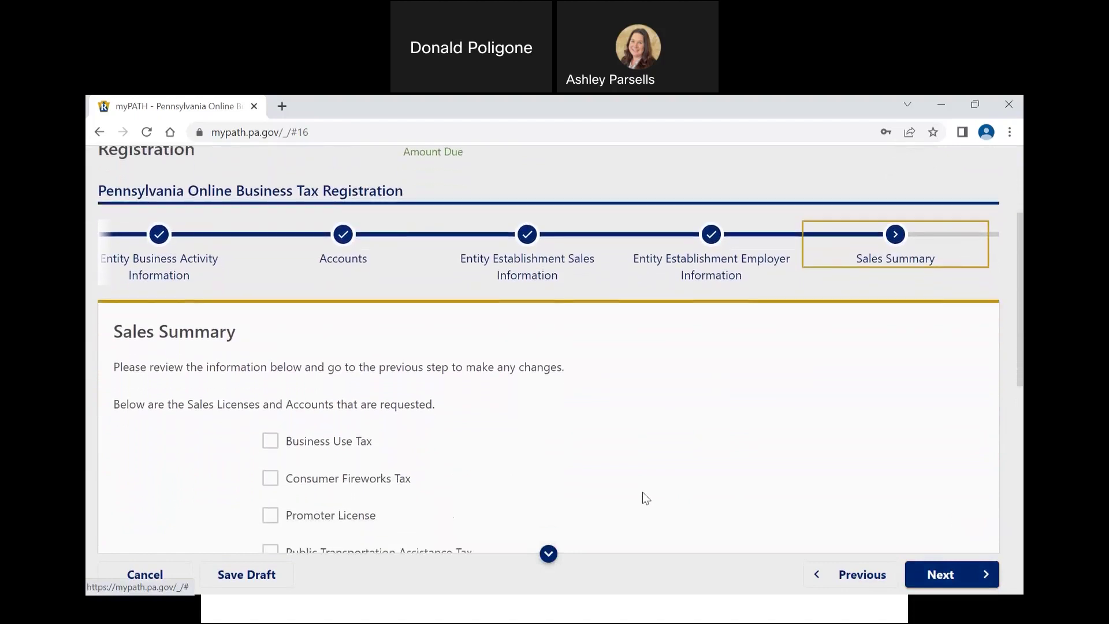
pyautogui.scroll(-3, 643, 492)
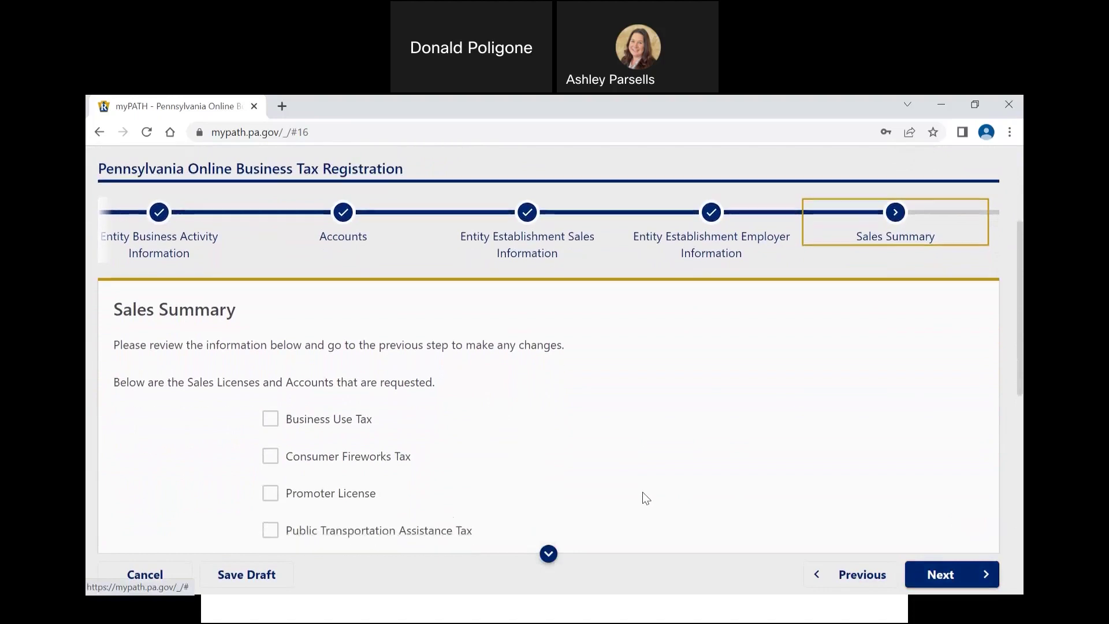
pyautogui.scroll(-2, 642, 491)
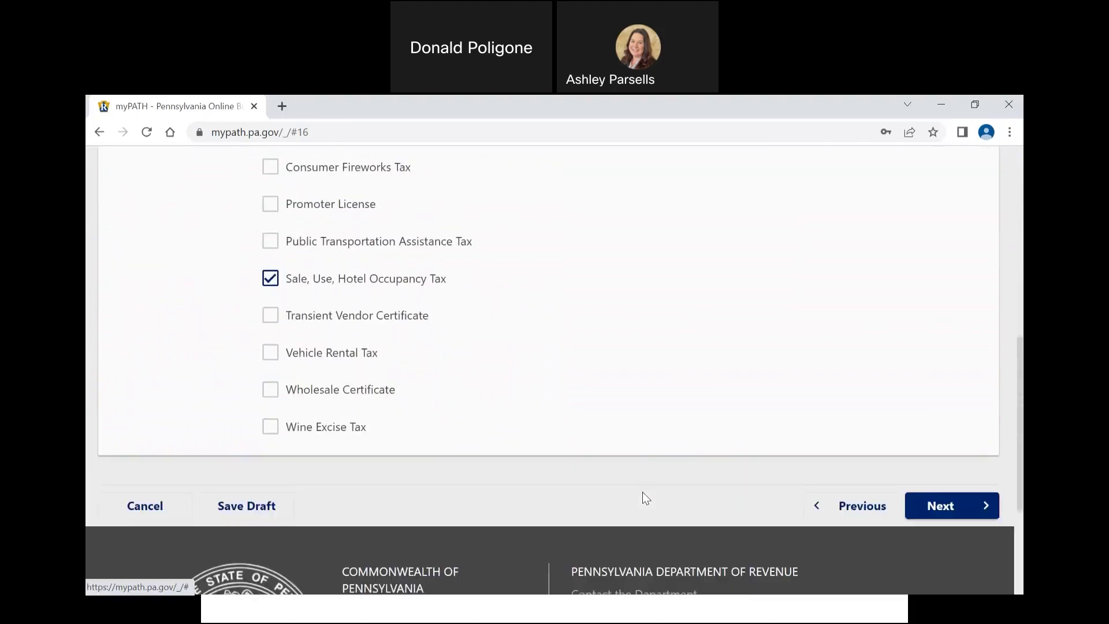
pyautogui.scroll(2, 642, 491)
pyautogui.scroll(-1, 642, 498)
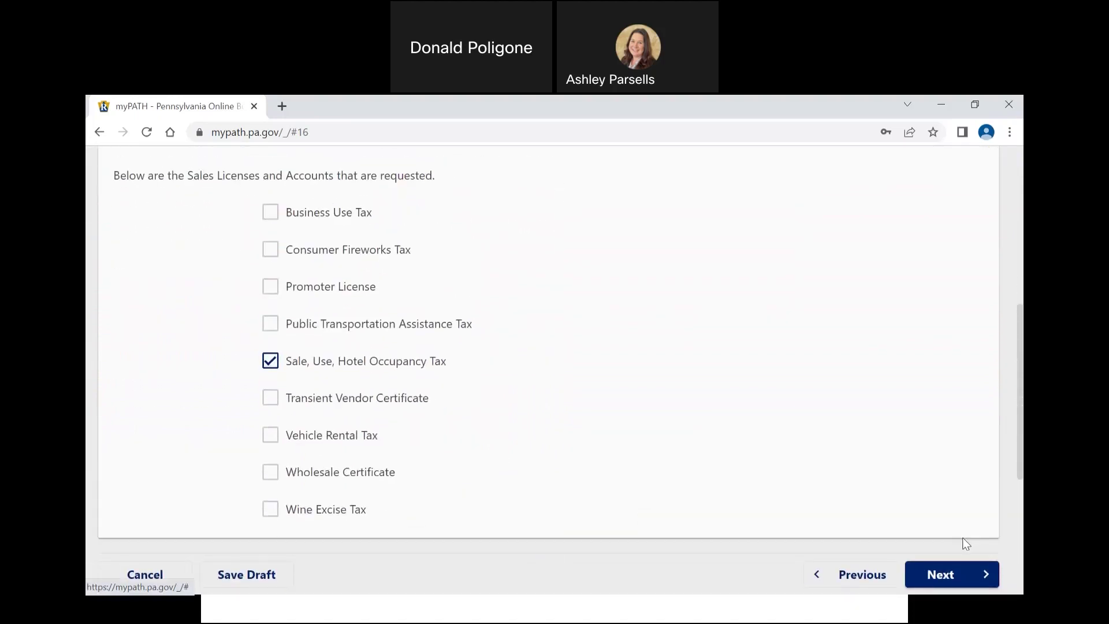
pyautogui.click(949, 571)
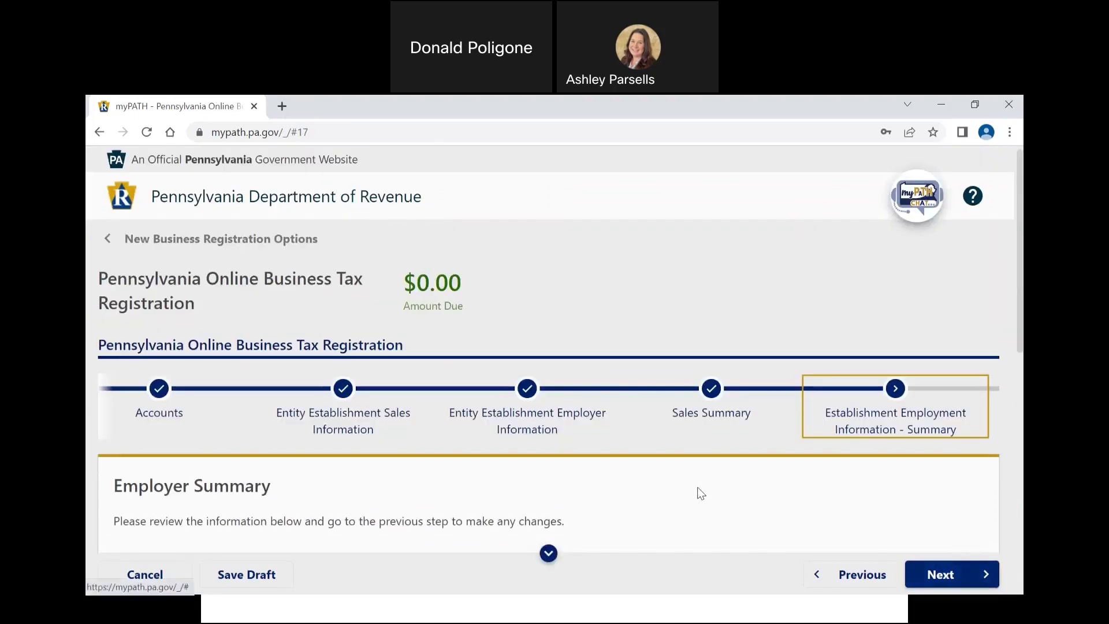
# Step: Review the requested employer accounts in the Employer Summary and continue
pyautogui.scroll(-3, 699, 492)
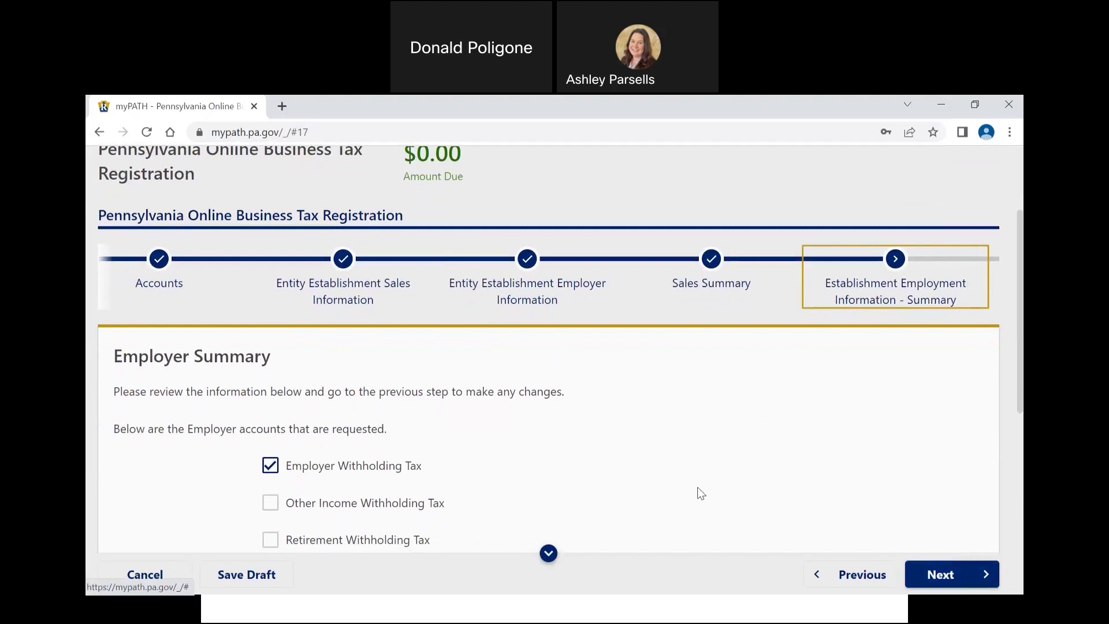
pyautogui.scroll(-3, 700, 493)
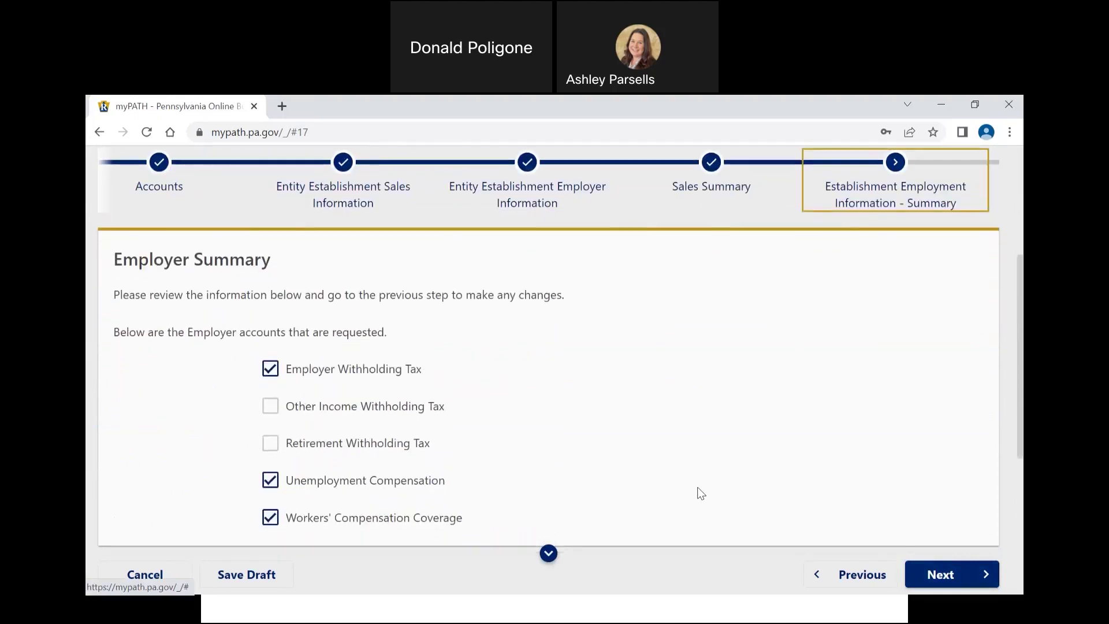
pyautogui.scroll(-1, 700, 492)
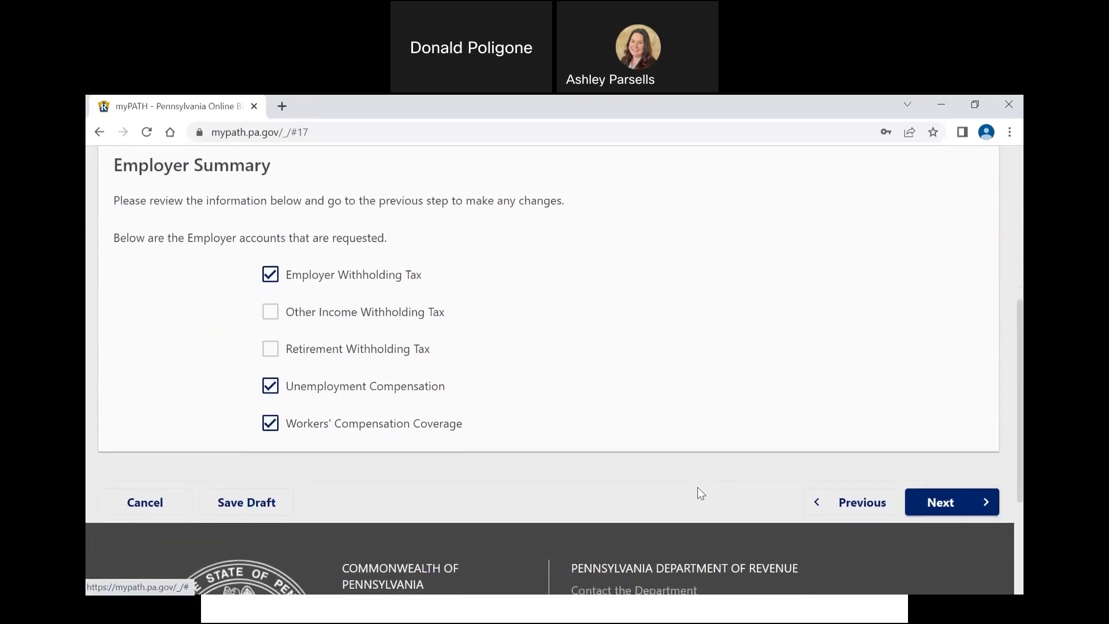
pyautogui.click(952, 499)
# Step: Scroll down the Owners page and add a new owner record
pyautogui.scroll(-3, 715, 464)
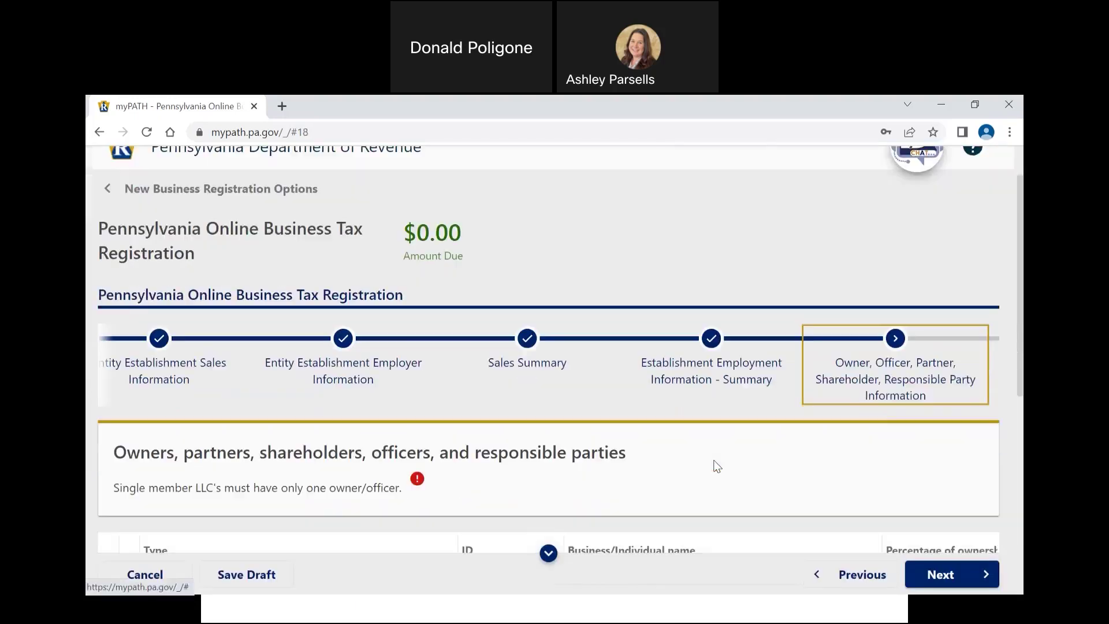
pyautogui.scroll(-2, 716, 465)
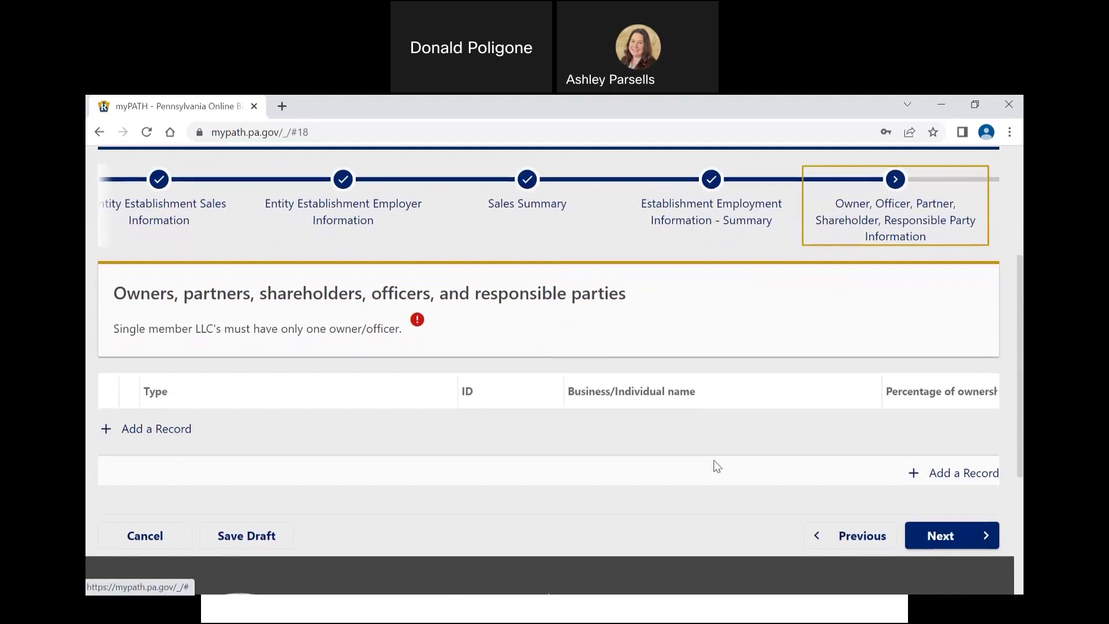
pyautogui.click(176, 429)
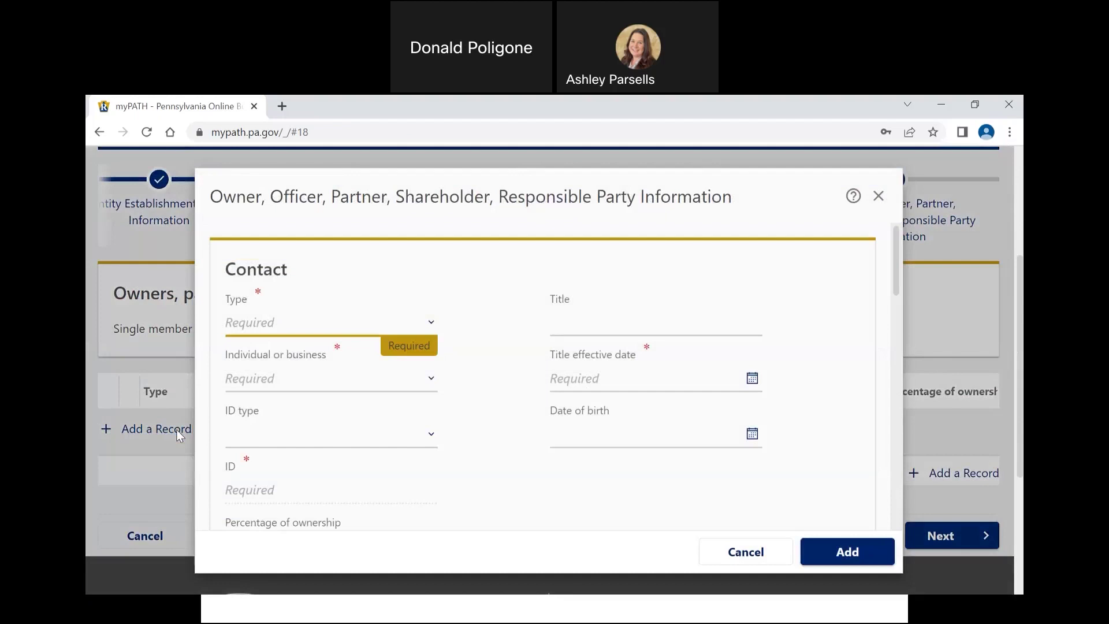
# Step: Make the contact an individual Owner with SSN as the ID type, and enter the SSN
pyautogui.click(321, 317)
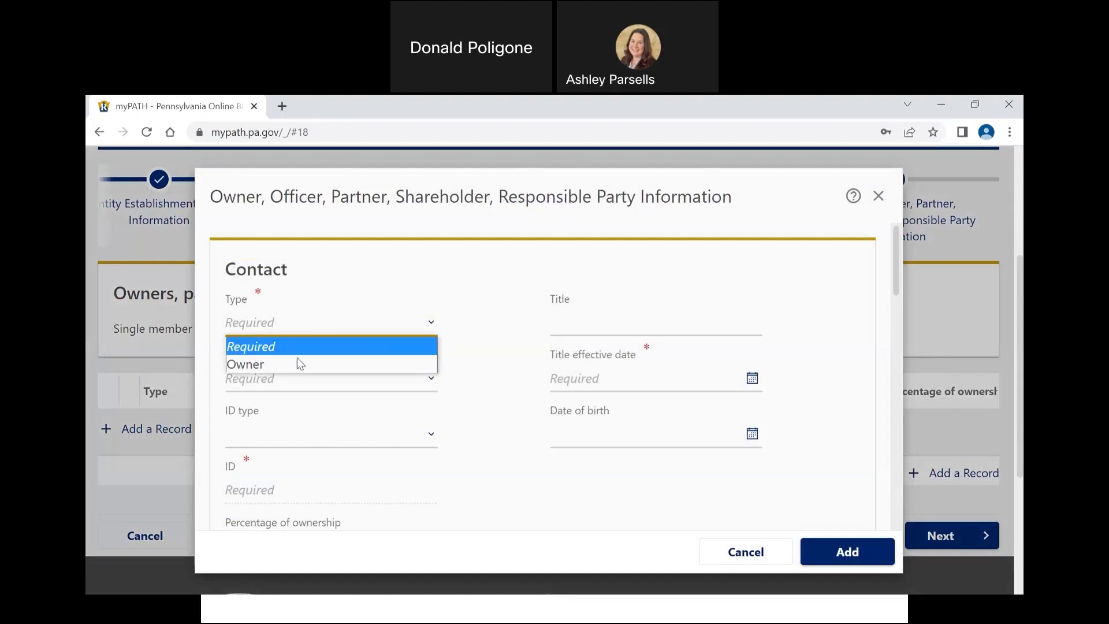
pyautogui.click(296, 365)
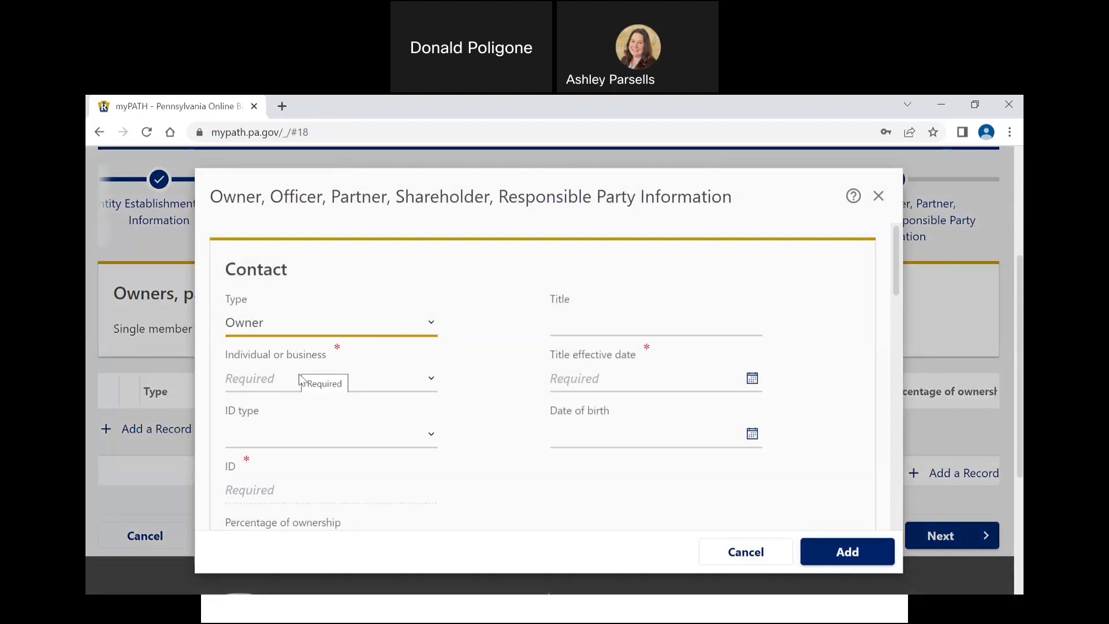
pyautogui.click(301, 385)
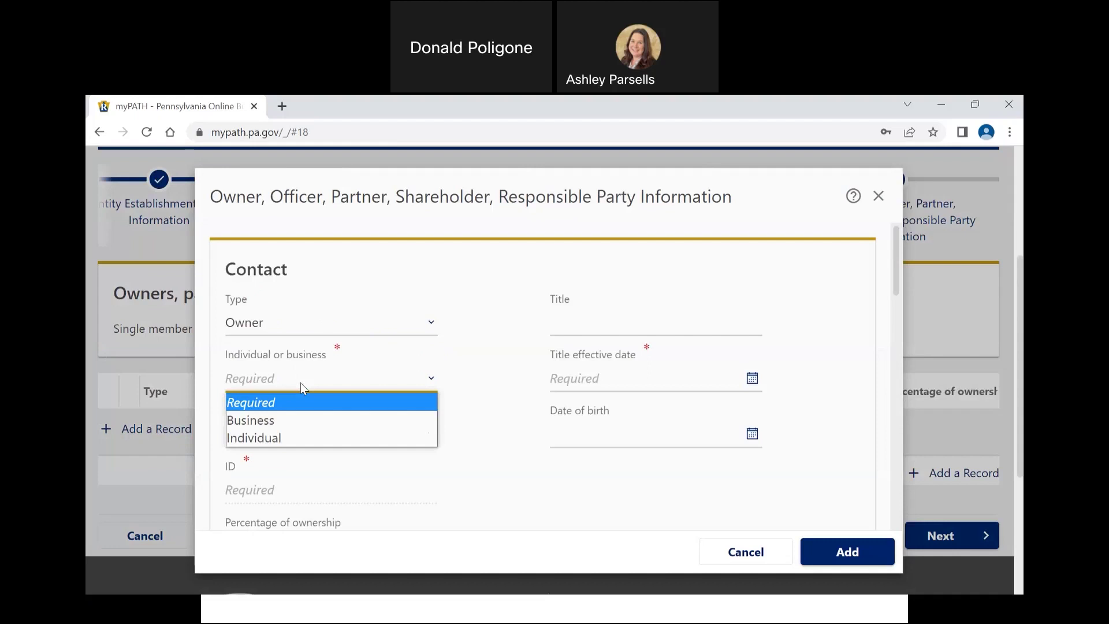
pyautogui.click(289, 436)
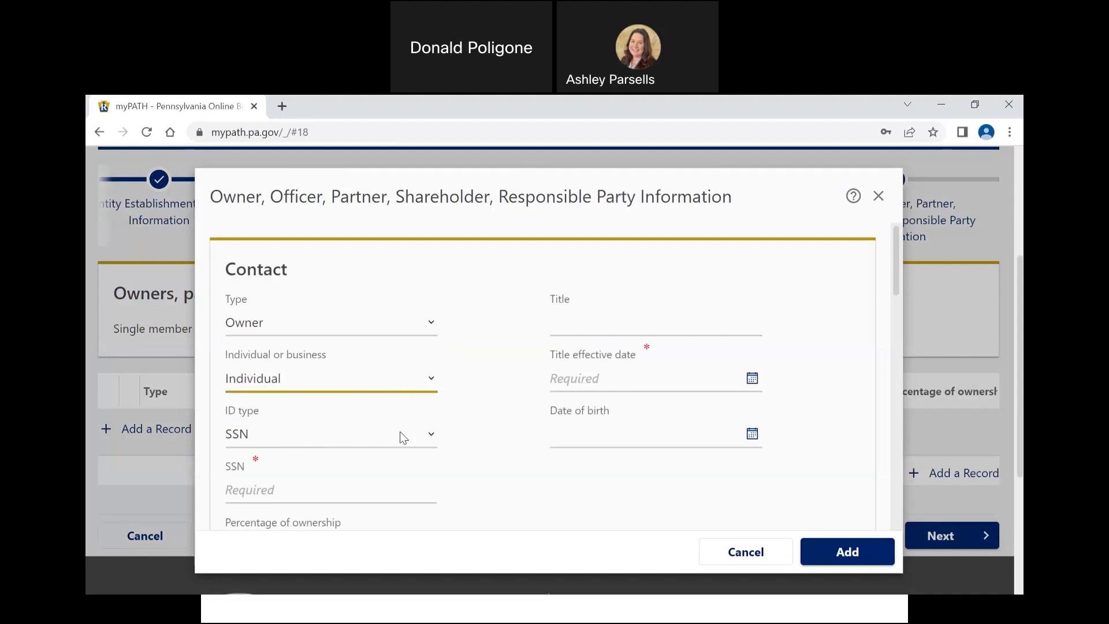
pyautogui.click(370, 444)
pyautogui.click(391, 499)
pyautogui.click(373, 495)
pyautogui.write('1')
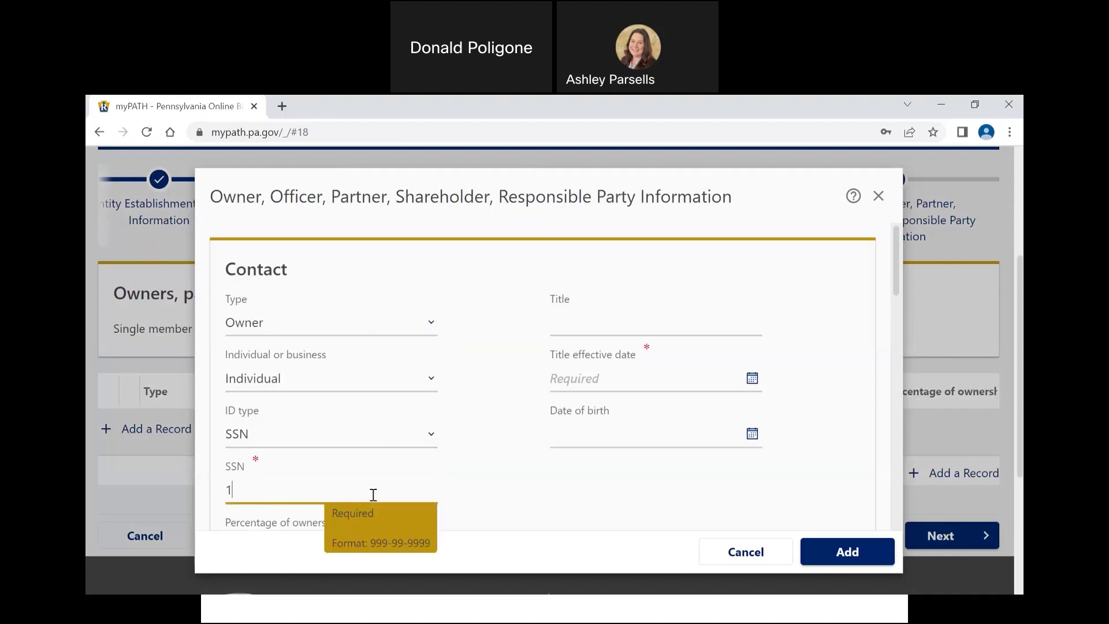
pyautogui.write('23-45-6789')
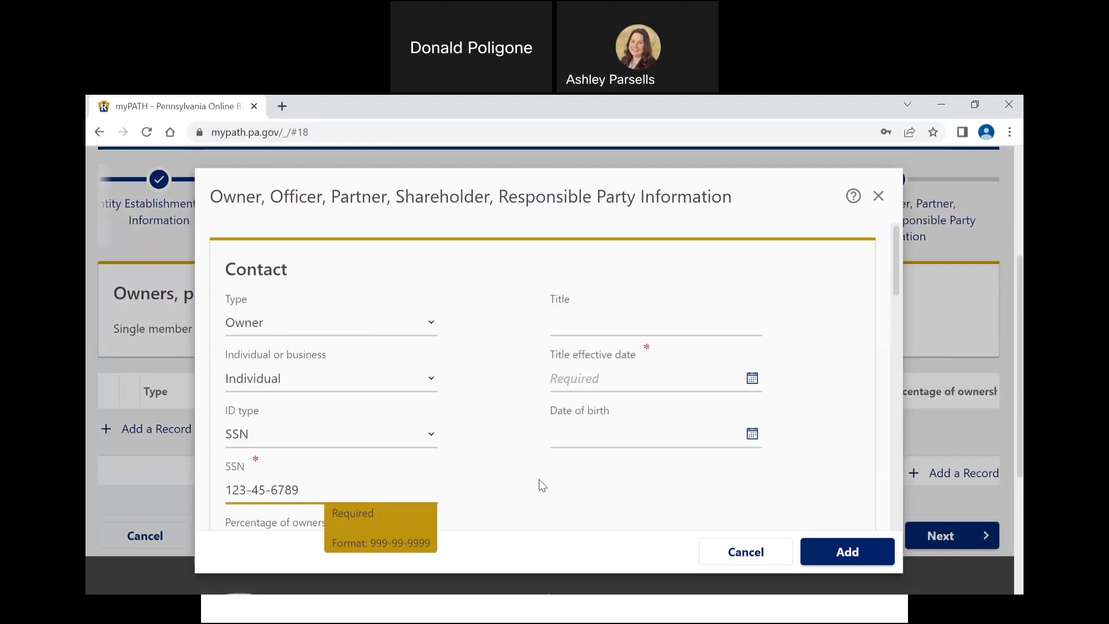
# Step: Enter 100 as the owner's percentage of ownership
pyautogui.scroll(-2, 539, 479)
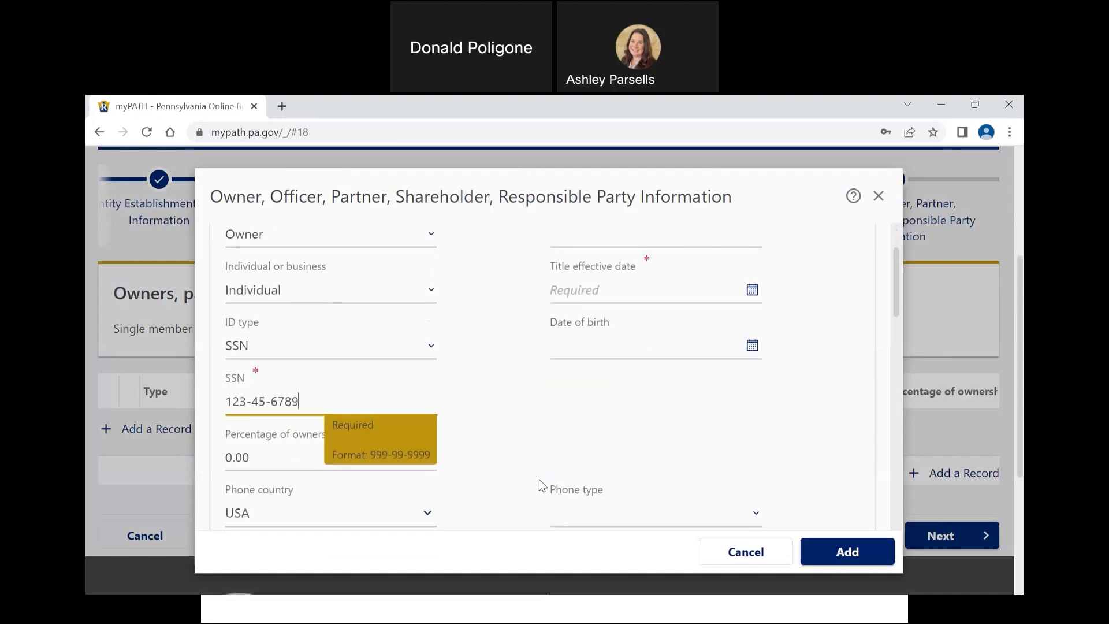
pyautogui.click(297, 446)
pyautogui.write('100')
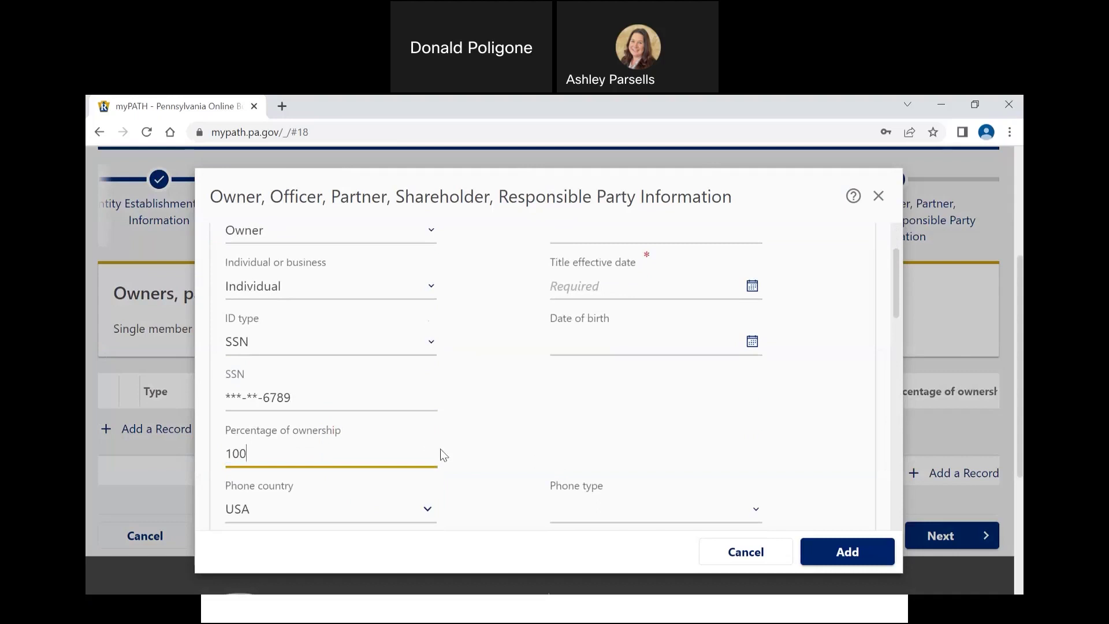
pyautogui.scroll(1, 441, 452)
# Step: Enter OWNER as the title, with today (18-Jan-2023) as the title effective date
pyautogui.click(614, 288)
pyautogui.write('OWNER')
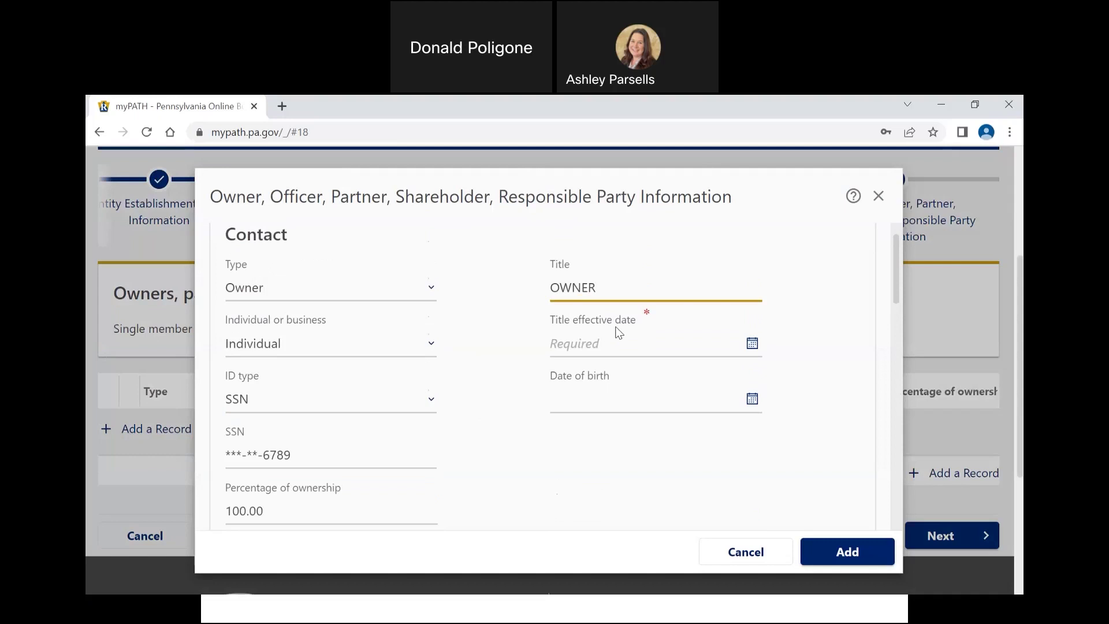
pyautogui.click(752, 344)
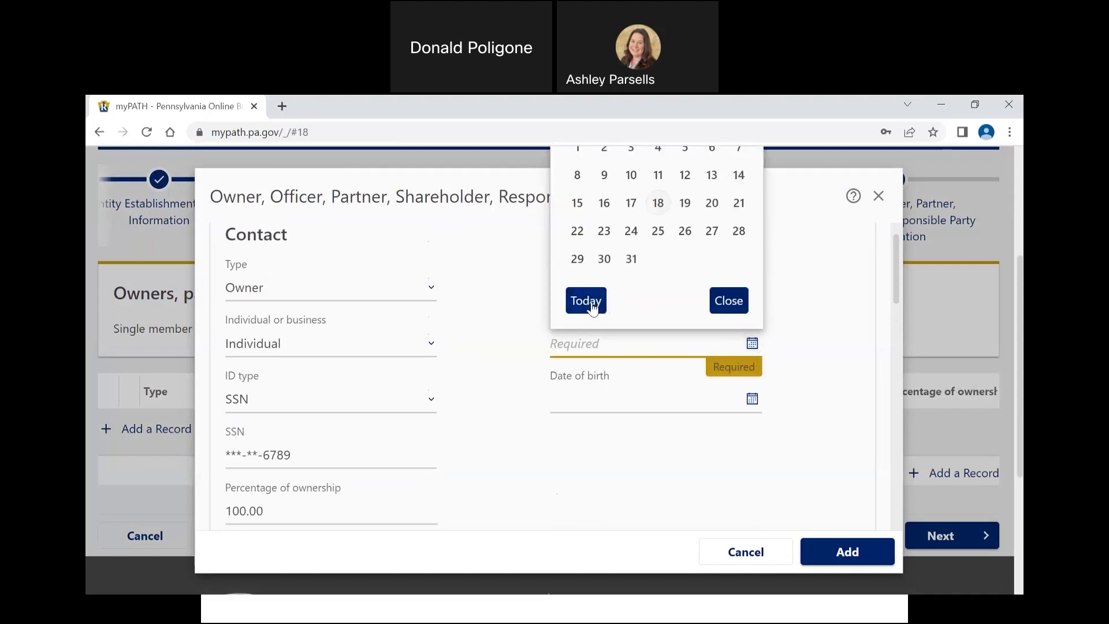
pyautogui.click(590, 301)
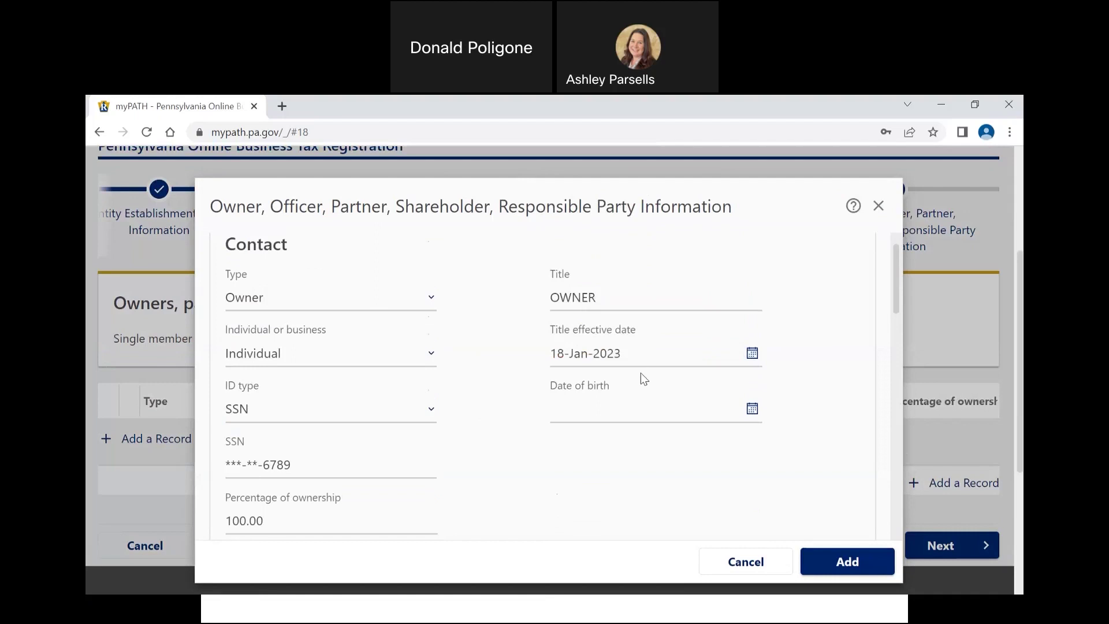
pyautogui.scroll(-1, 641, 374)
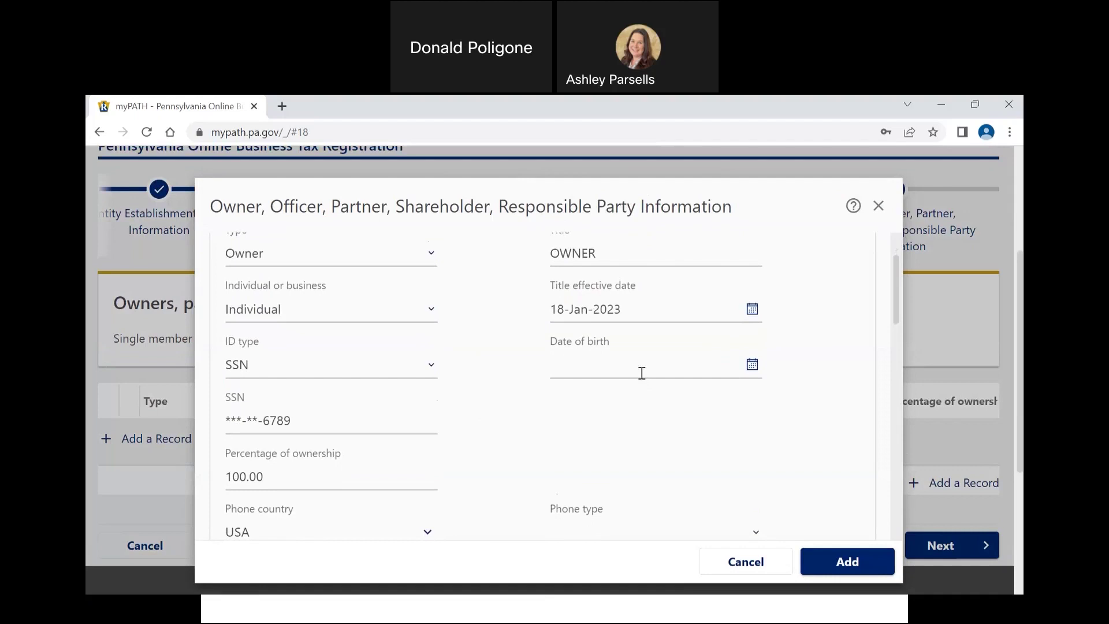
pyautogui.scroll(-2, 641, 373)
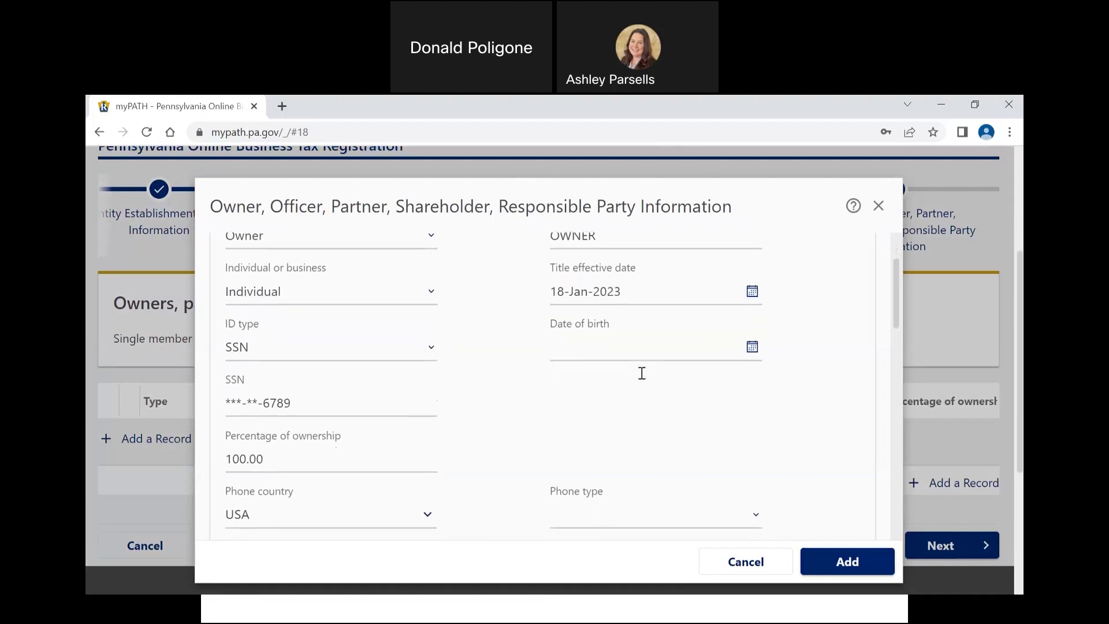
pyautogui.scroll(-1, 641, 375)
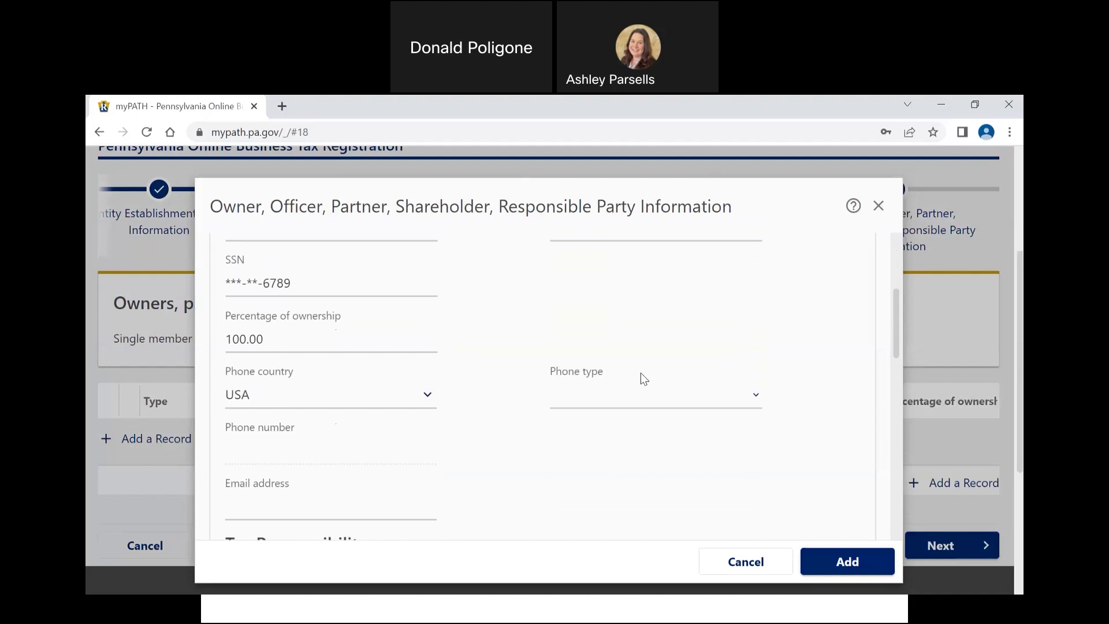
# Step: Give the owner a Business Phone number and fill in their e-mail address
pyautogui.click(634, 399)
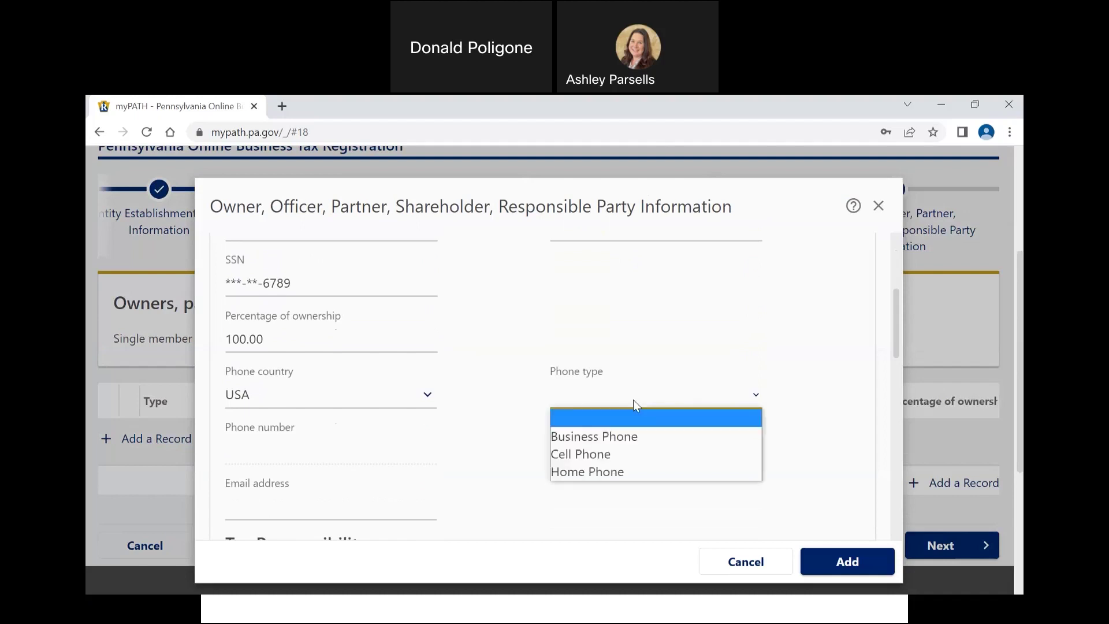
pyautogui.click(615, 441)
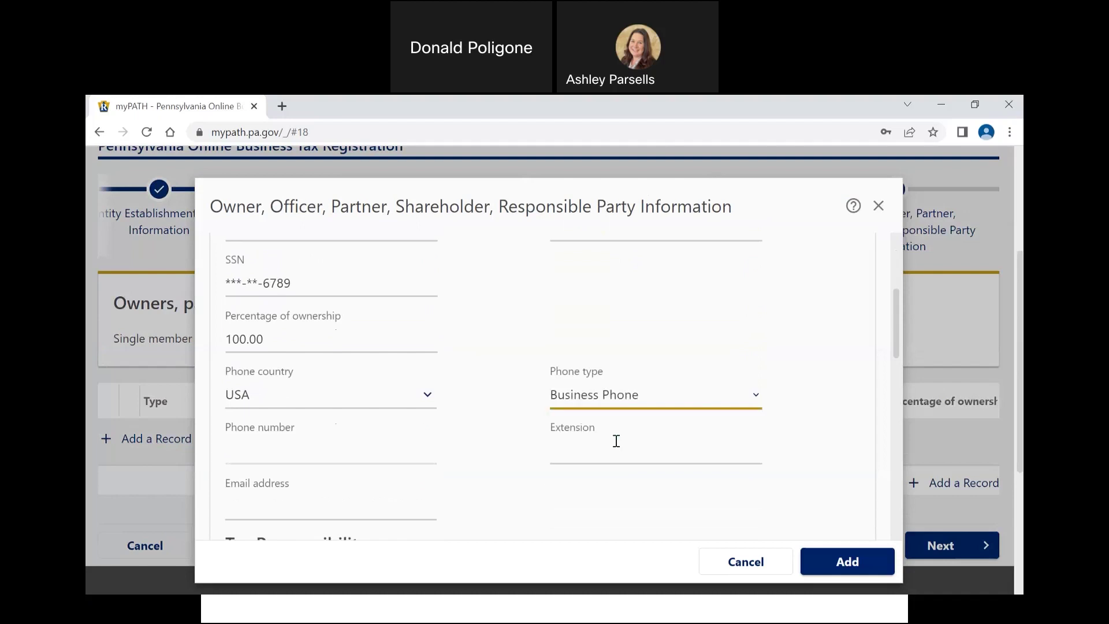
pyautogui.click(408, 440)
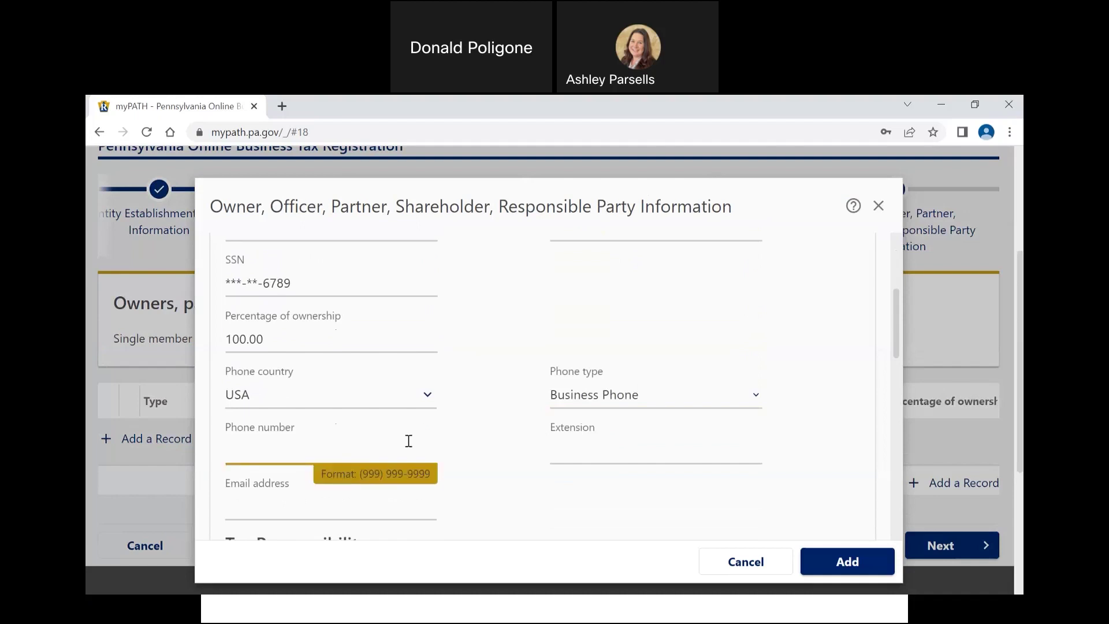
pyautogui.scroll(-1, 408, 440)
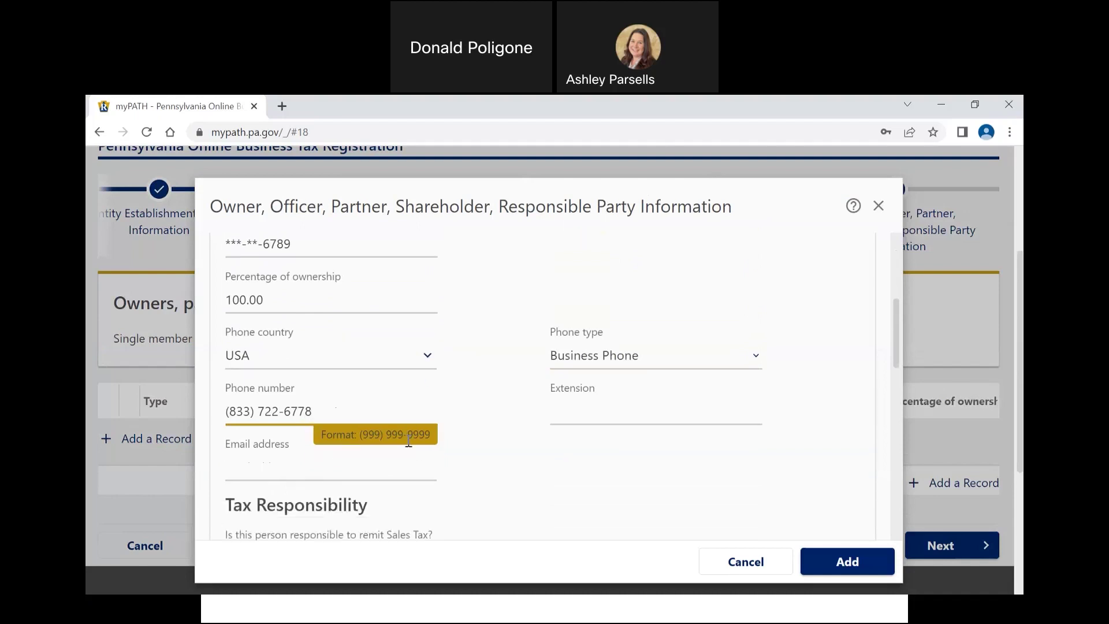
pyautogui.click(385, 446)
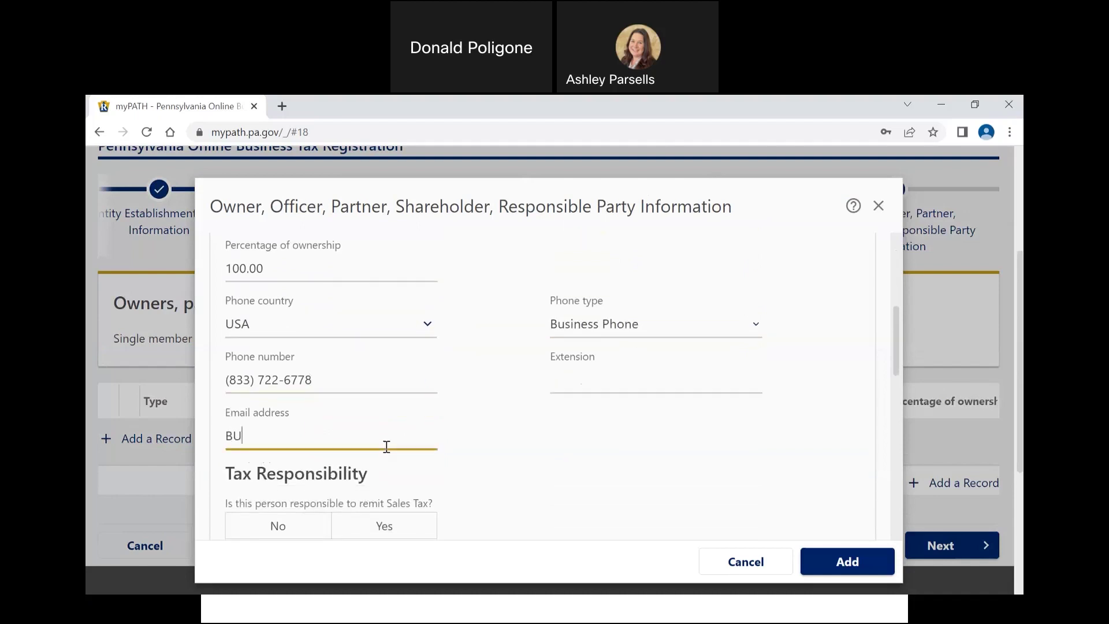
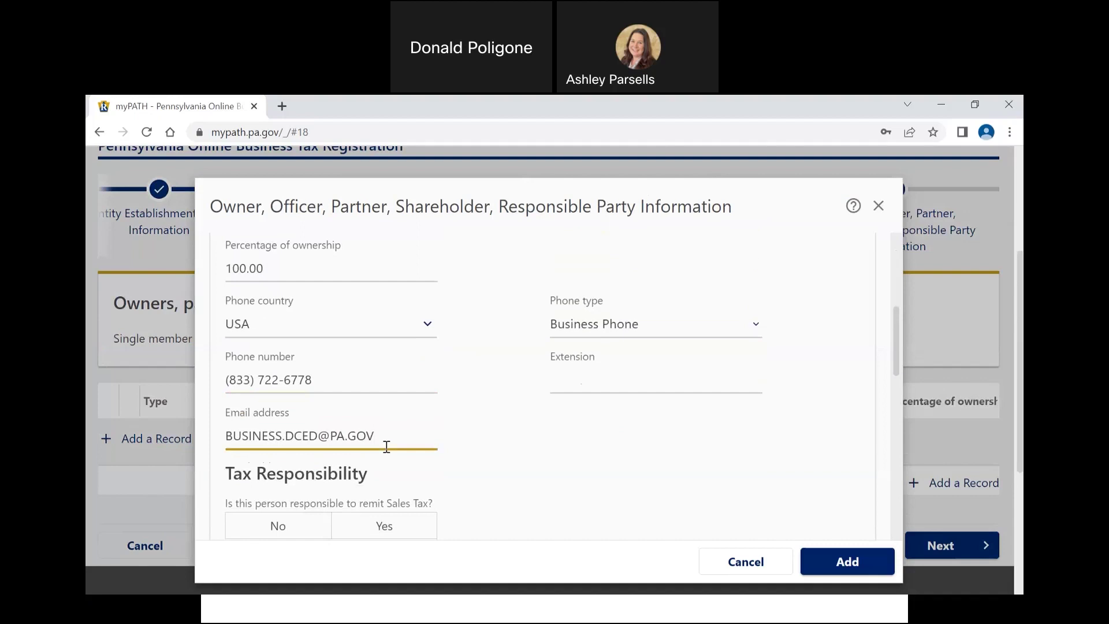
pyautogui.scroll(-3, 386, 447)
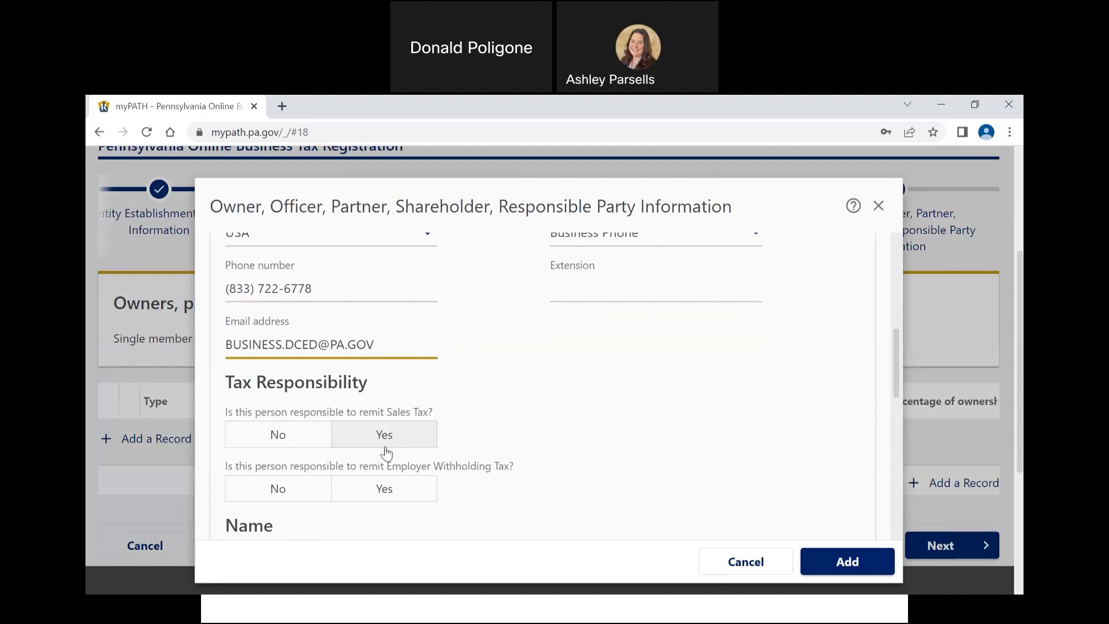
# Step: Answer Yes to the owner being responsible for Sales Tax and Employer Withholding Tax
pyautogui.click(380, 440)
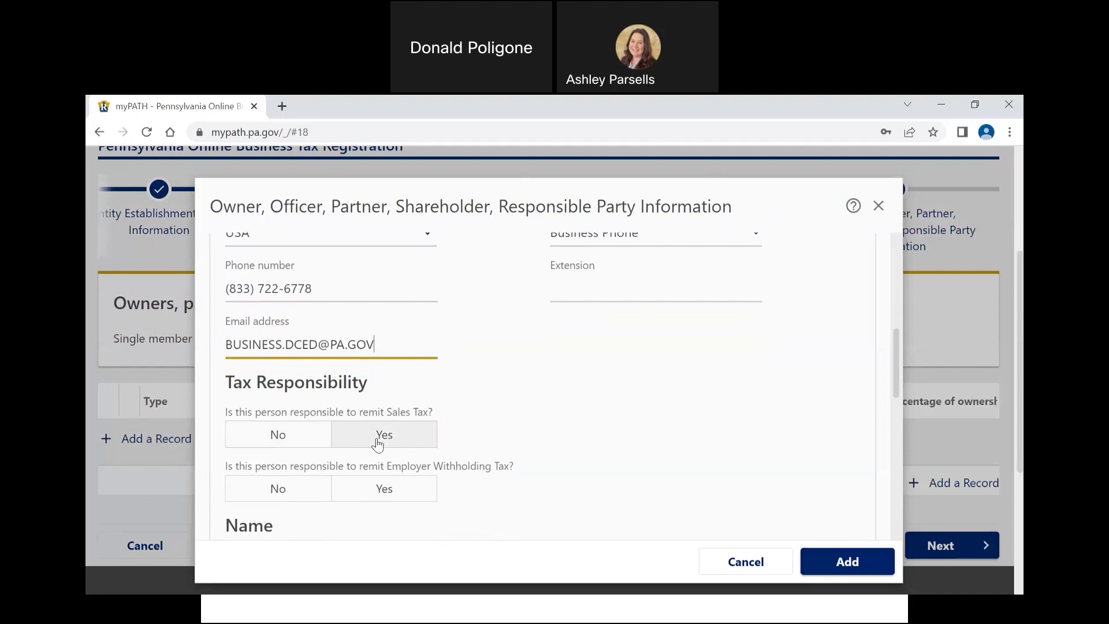
pyautogui.click(375, 494)
pyautogui.scroll(-3, 525, 439)
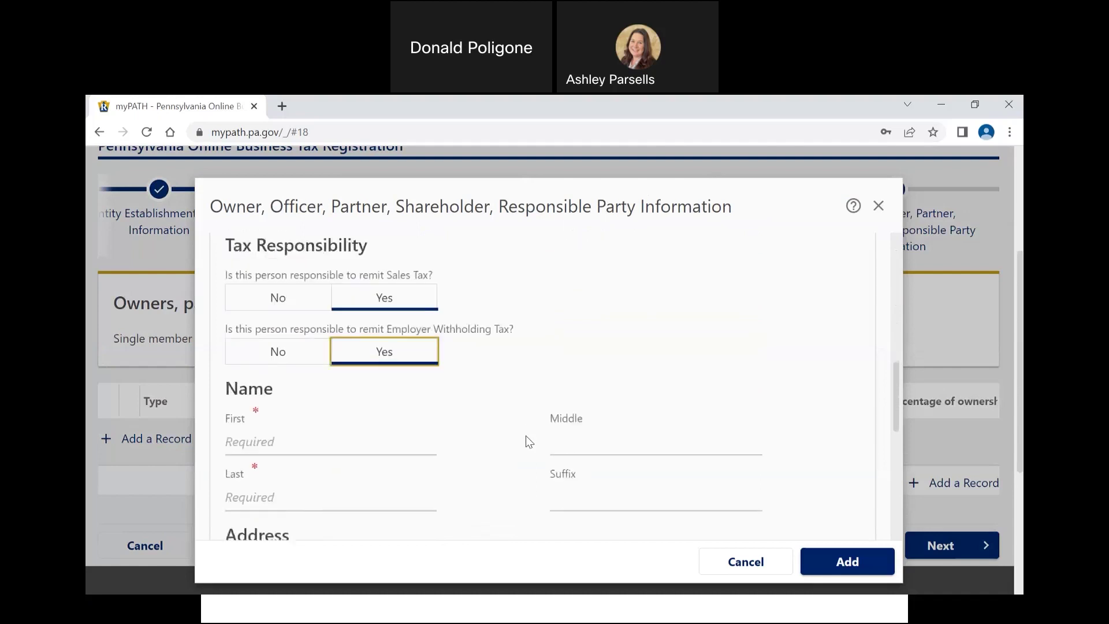
pyautogui.scroll(-1, 527, 440)
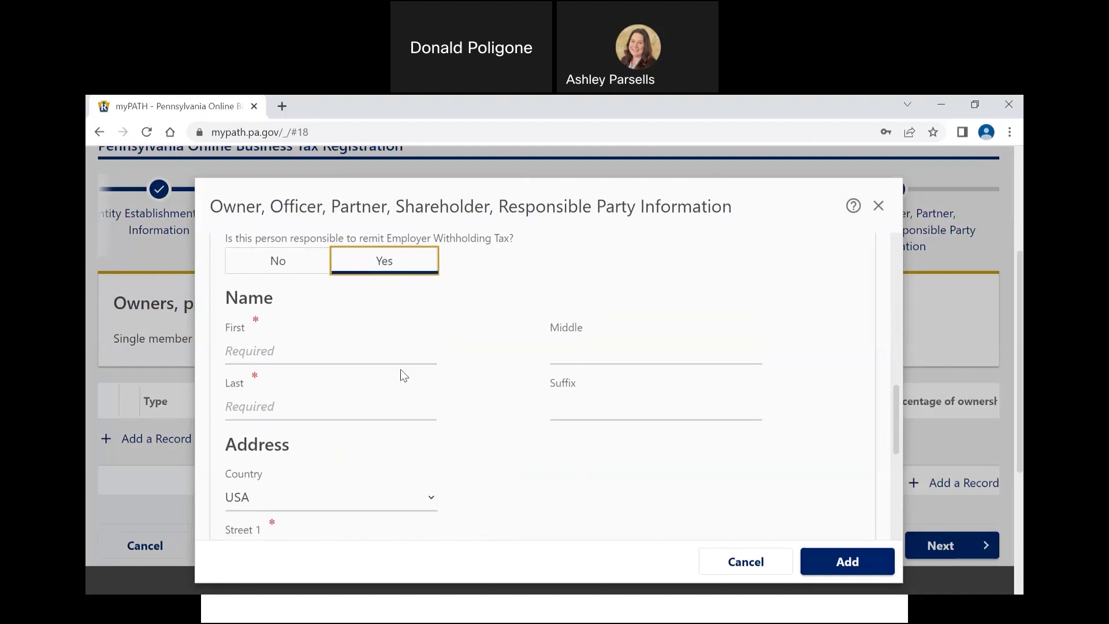
# Step: Enter the owner's first and last name
pyautogui.click(309, 351)
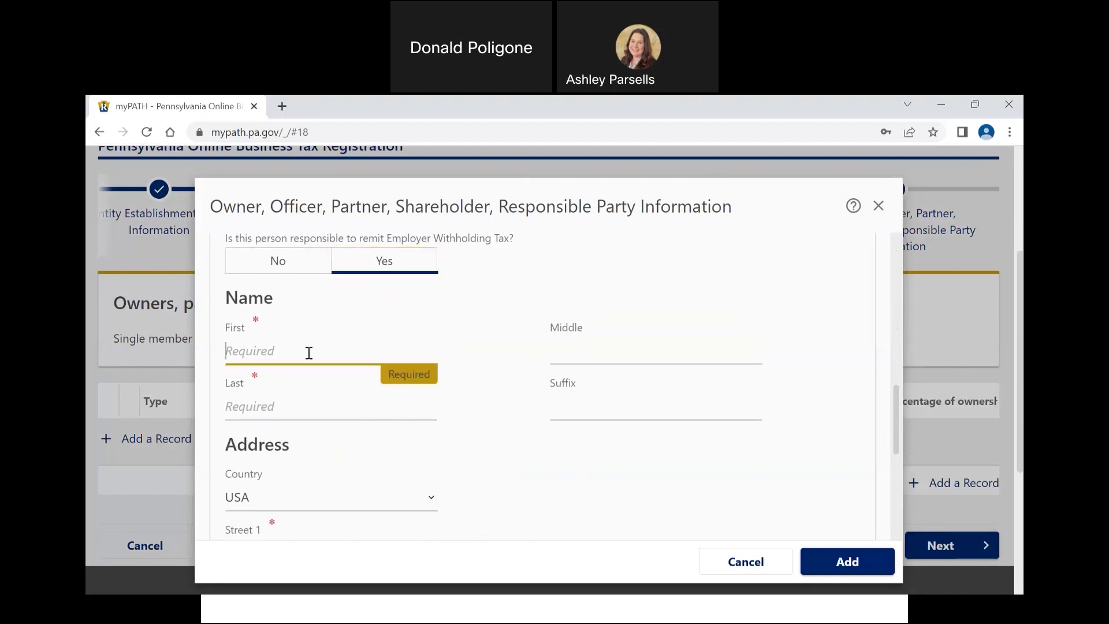
pyautogui.write('JOHN')
pyautogui.press('Tab')
pyautogui.press('Tab')
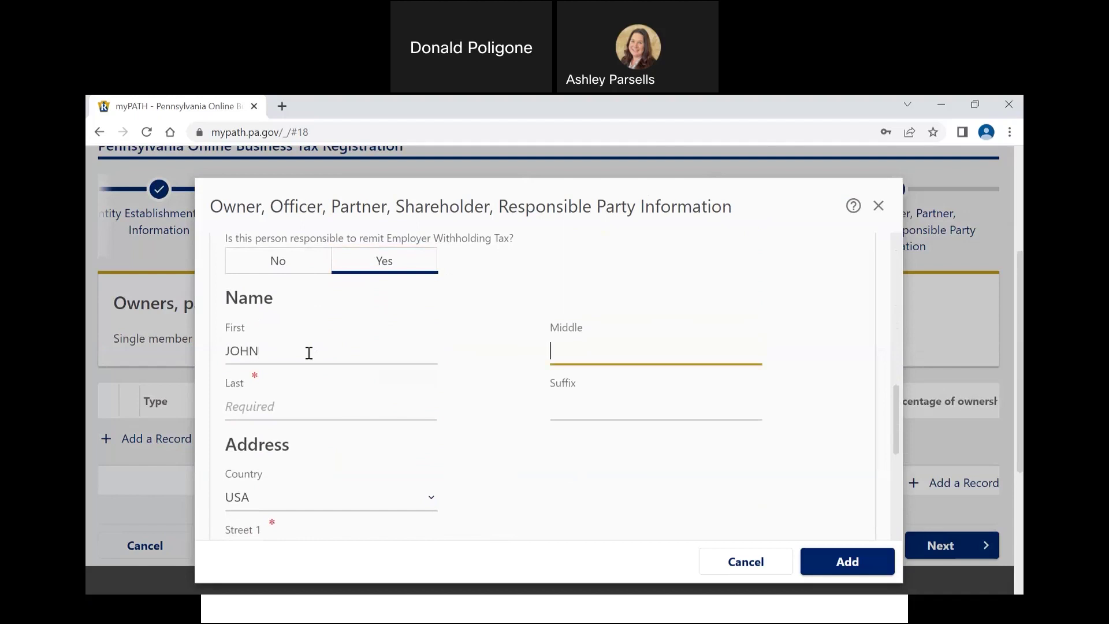
pyautogui.write('SMITH')
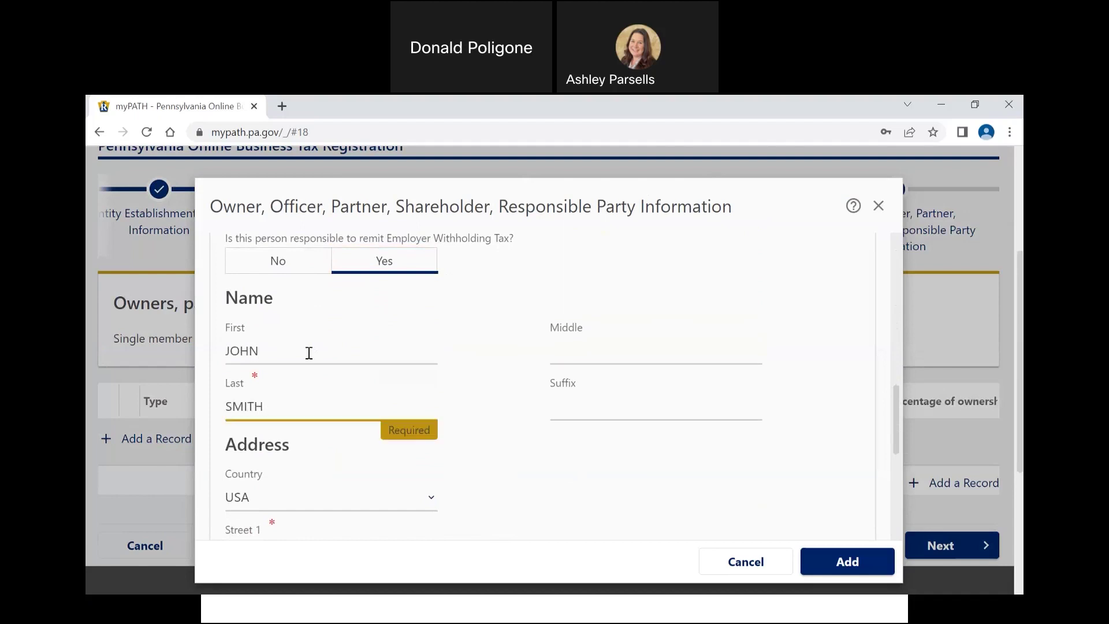
pyautogui.press('Tab')
# Step: Enter the owner's street address, city HARRISBURG and state PENNSYLVANIA
pyautogui.scroll(-2, 308, 353)
pyautogui.click(299, 448)
pyautogui.write('401 NORTH ST')
pyautogui.scroll(-2, 299, 454)
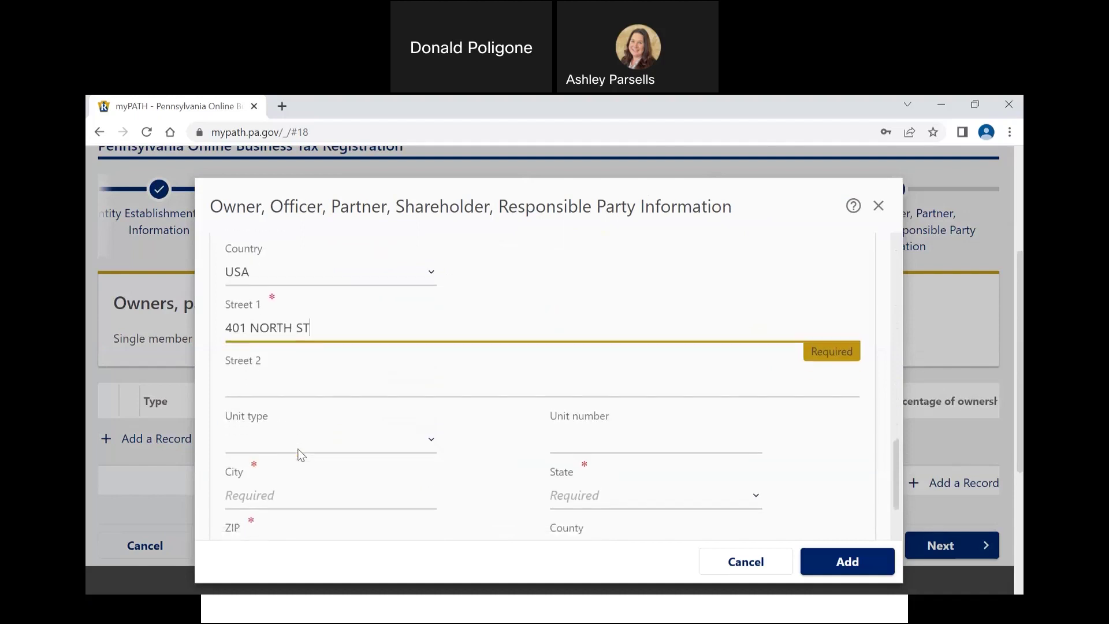
pyautogui.click(288, 469)
pyautogui.write('HARRISBURG')
pyautogui.press('Tab')
pyautogui.write('PA')
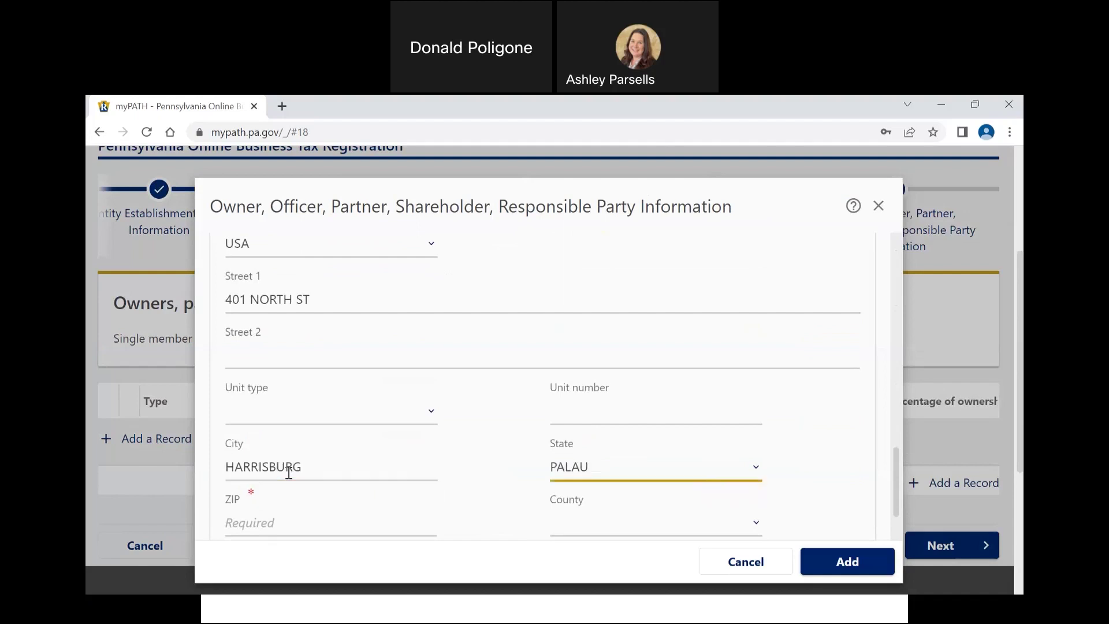
pyautogui.click(604, 474)
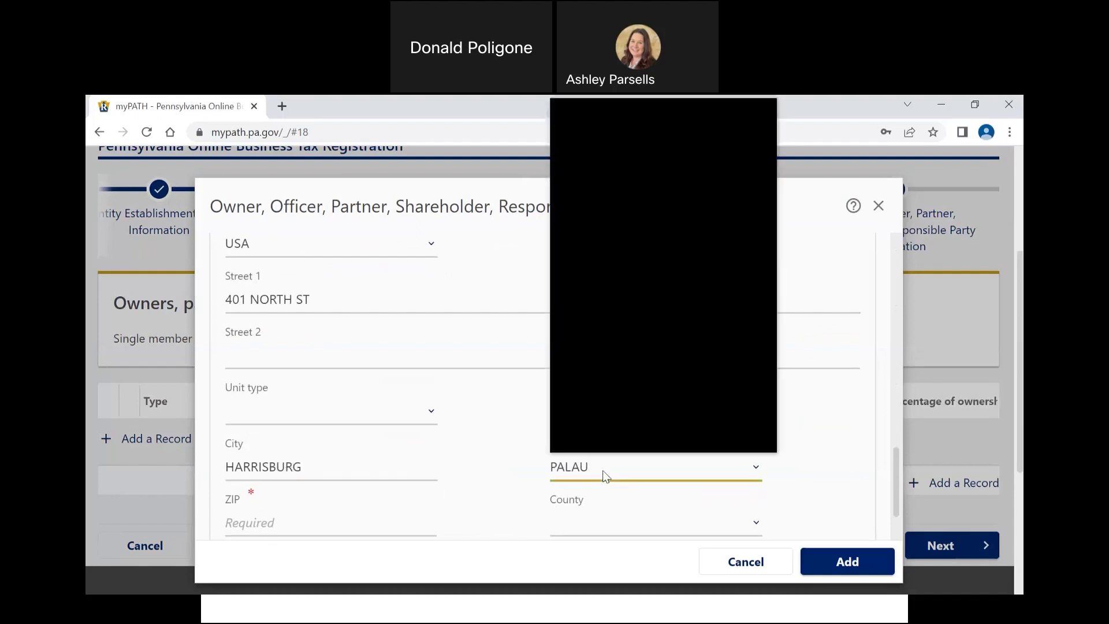
pyautogui.scroll(-1, 612, 420)
pyautogui.click(612, 421)
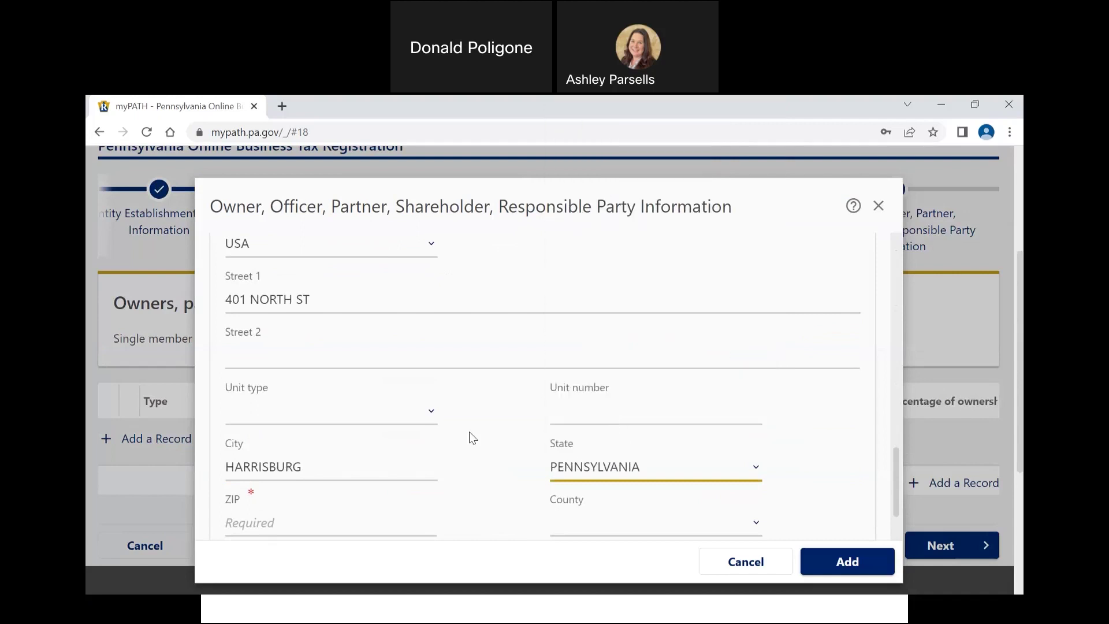
# Step: Enter the ZIP code, set the county to DAUPHIN, and verify the address
pyautogui.scroll(-2, 468, 431)
pyautogui.click(363, 444)
pyautogui.write('17120')
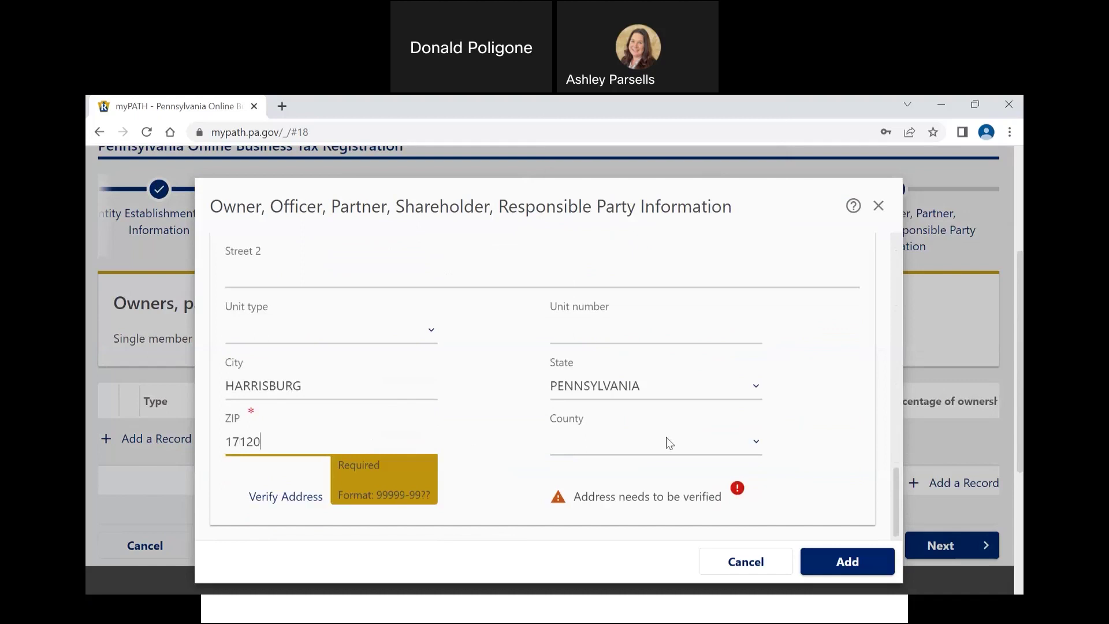
pyautogui.click(669, 443)
pyautogui.scroll(-1, 631, 420)
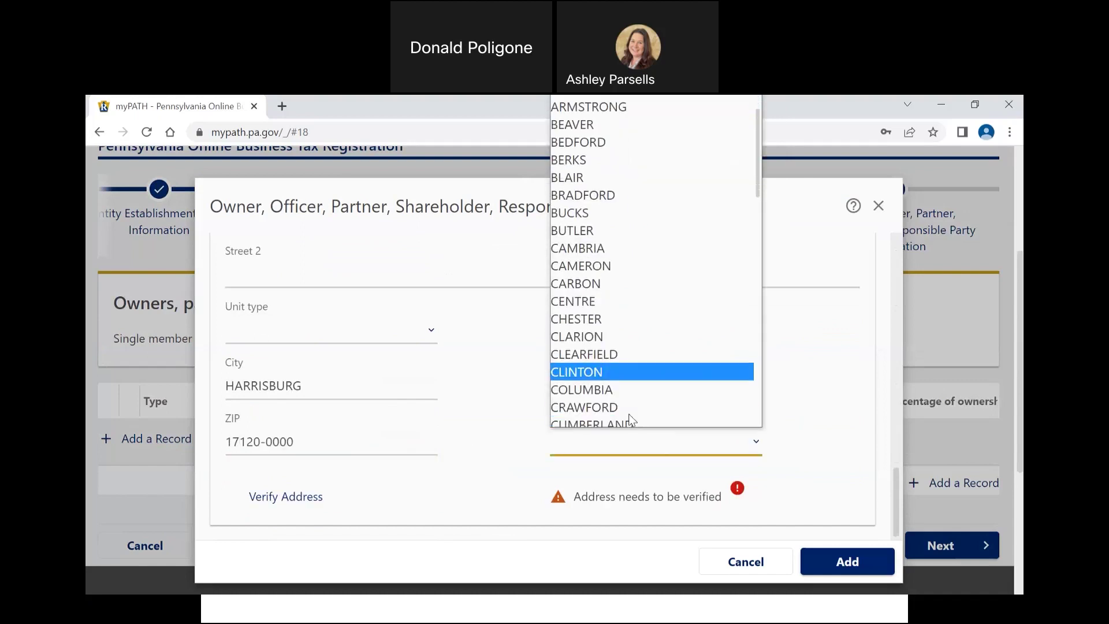
pyautogui.scroll(-1, 630, 420)
pyautogui.click(601, 345)
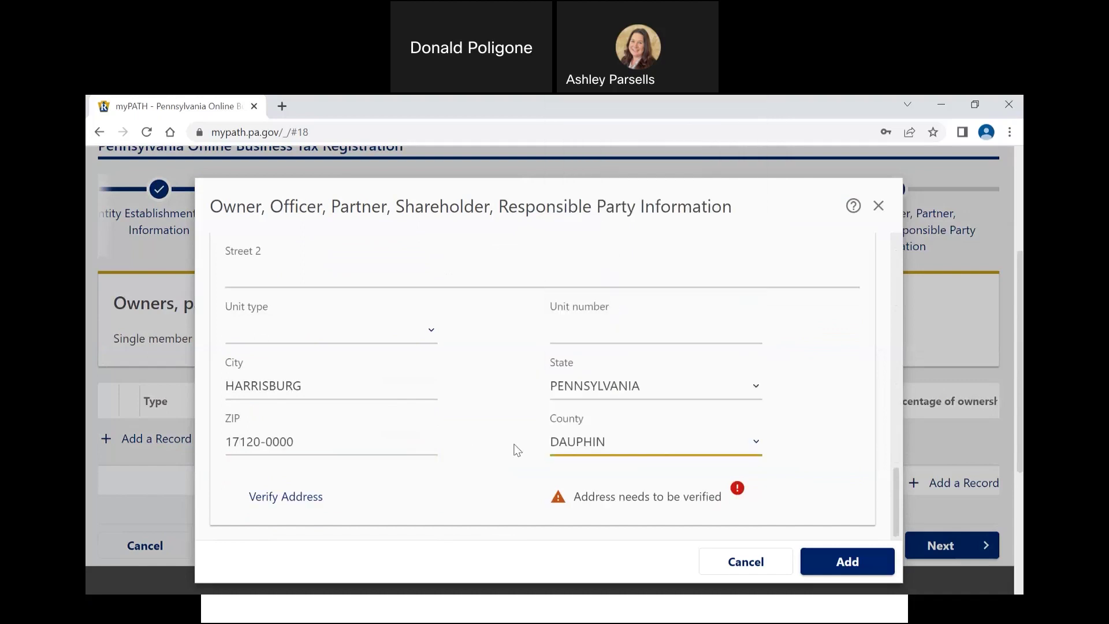
pyautogui.scroll(-2, 517, 450)
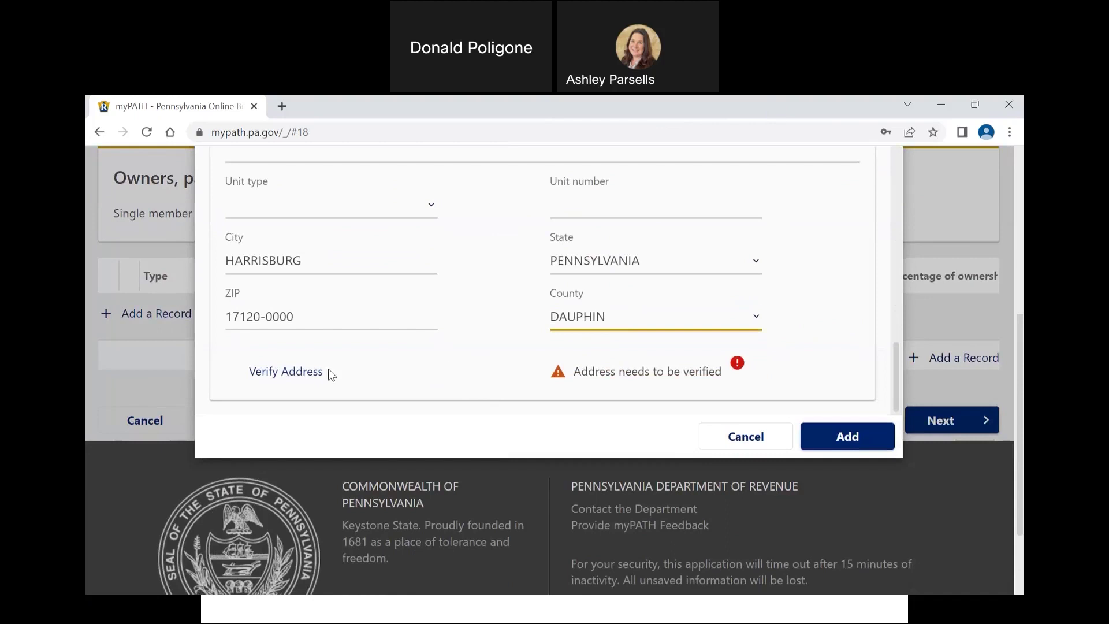
pyautogui.click(306, 370)
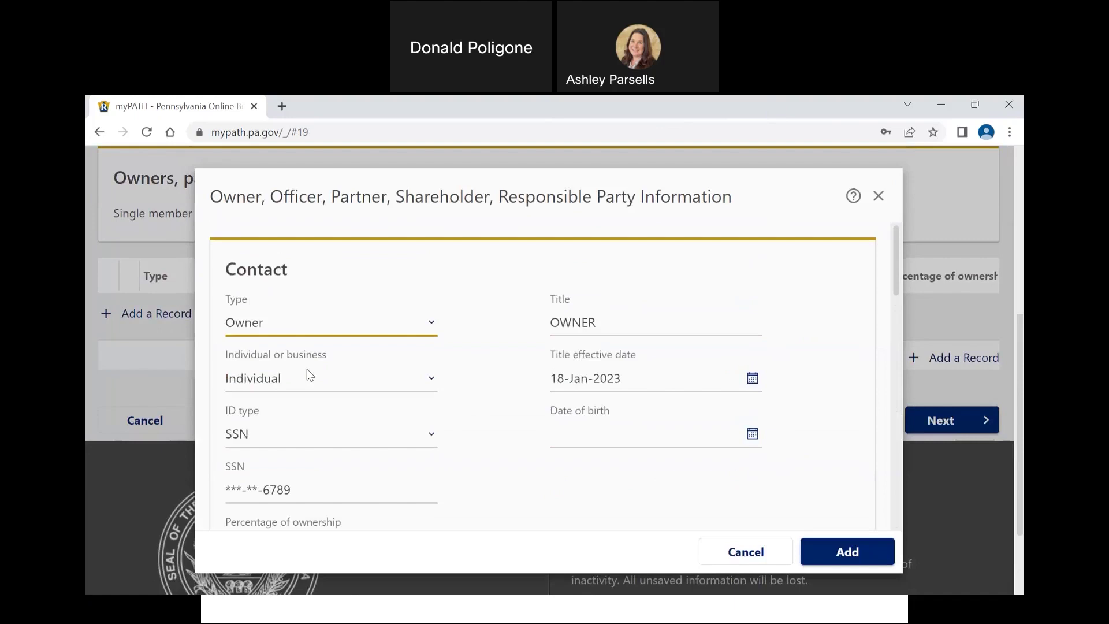
# Step: Confirm the address is verified and add the owner to the owners table
pyautogui.scroll(-10, 307, 369)
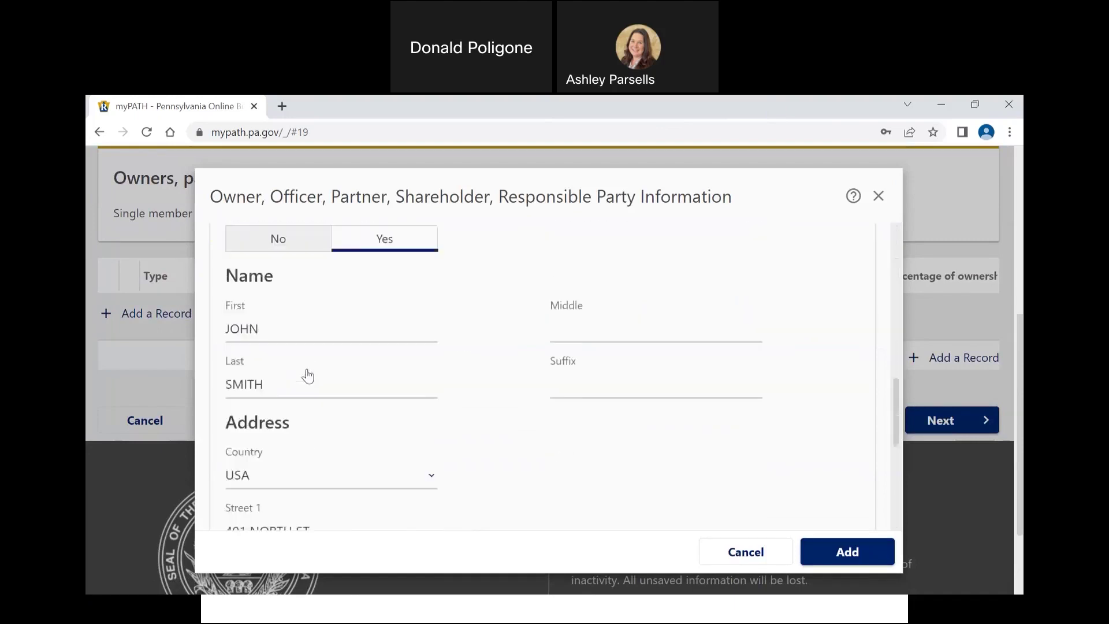
pyautogui.scroll(-2, 307, 369)
pyautogui.scroll(-1, 307, 368)
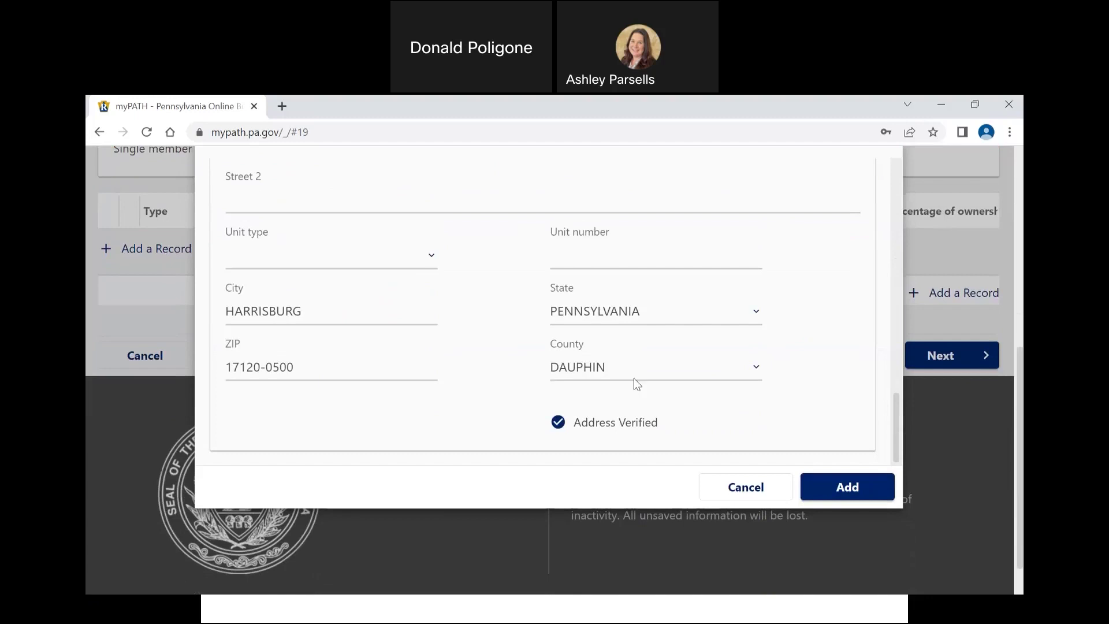
pyautogui.click(837, 489)
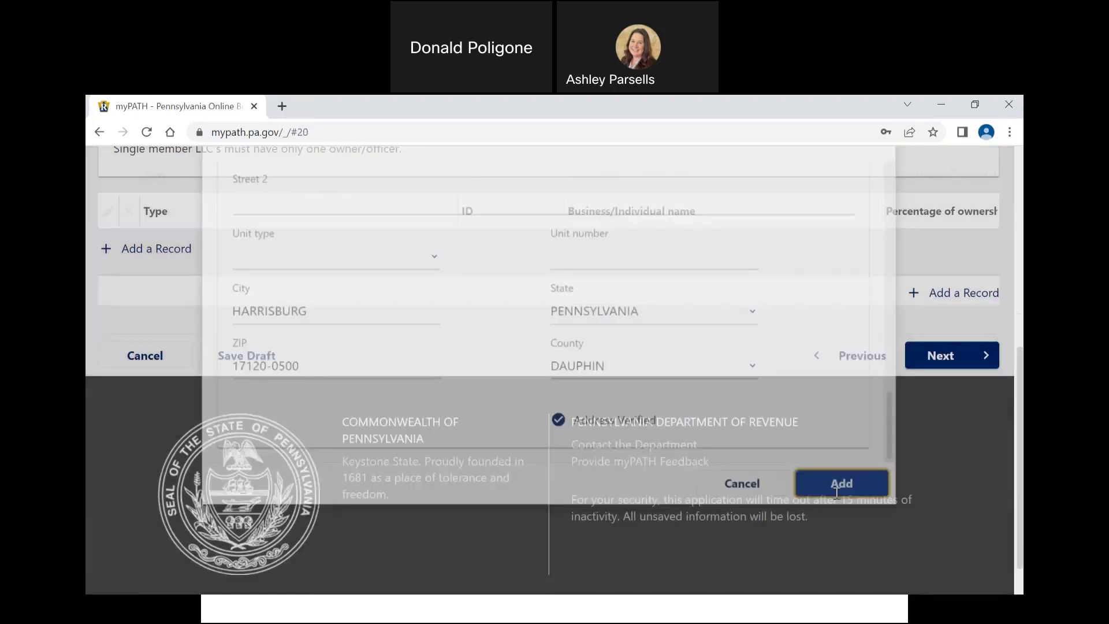
pyautogui.scroll(2, 626, 409)
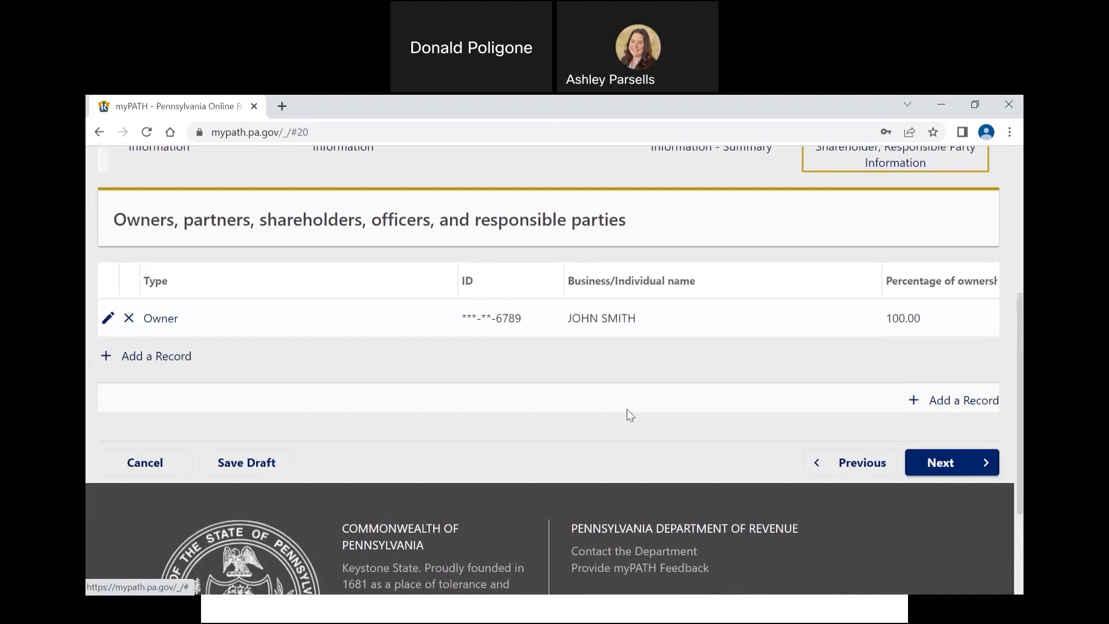
pyautogui.scroll(1, 626, 409)
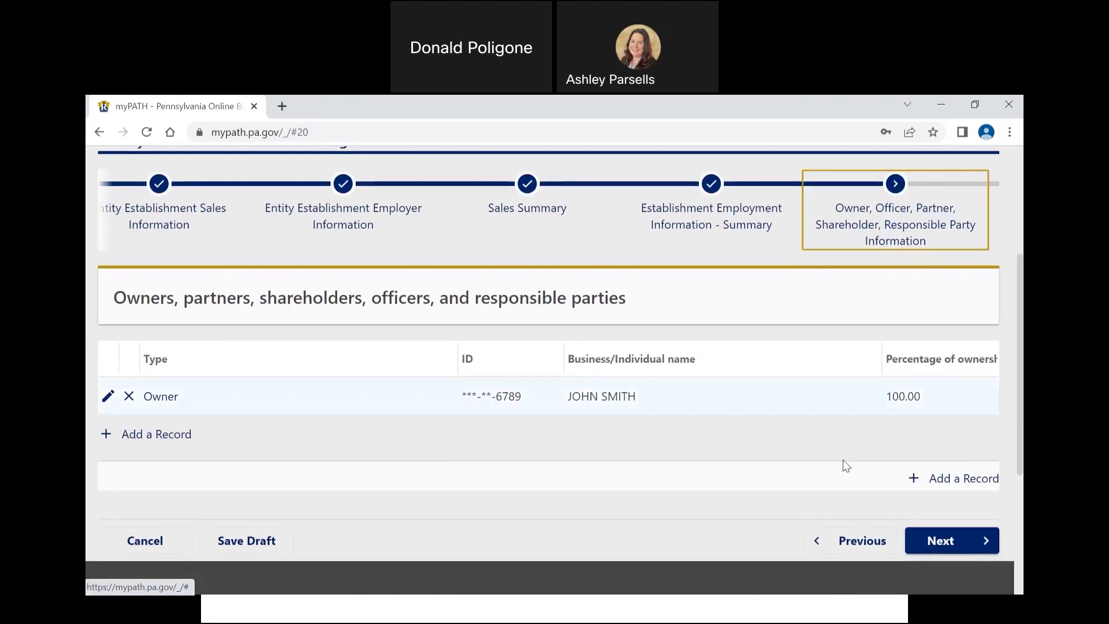
# Step: On Bulk Sale / Transfer, answer No to both questions, then proceed to Registration Review
pyautogui.click(930, 542)
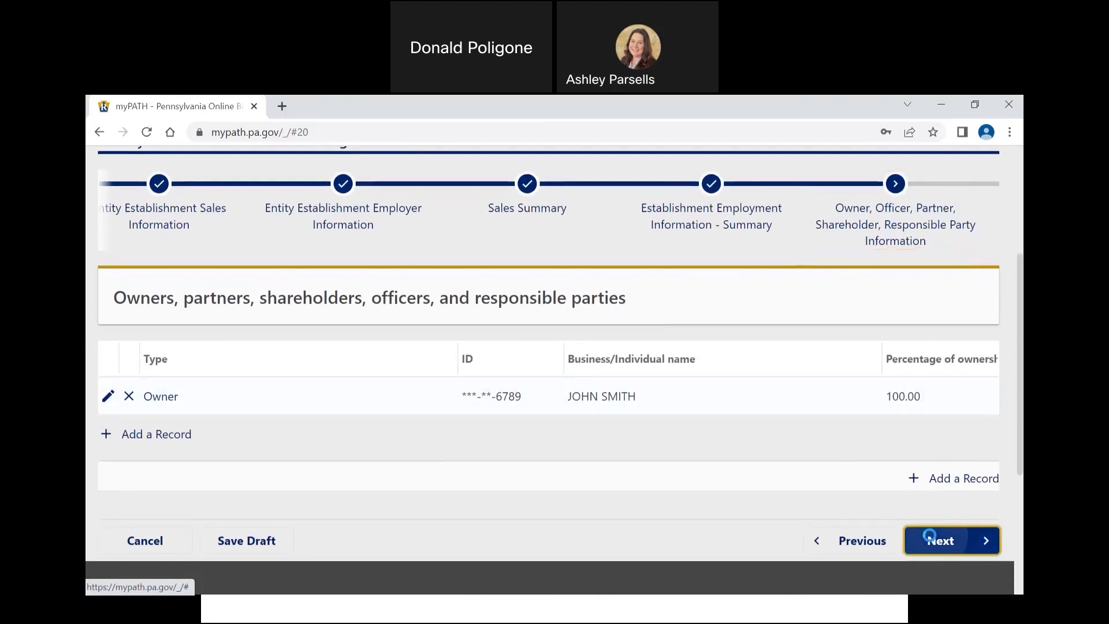
pyautogui.scroll(-1, 570, 451)
pyautogui.scroll(-3, 571, 454)
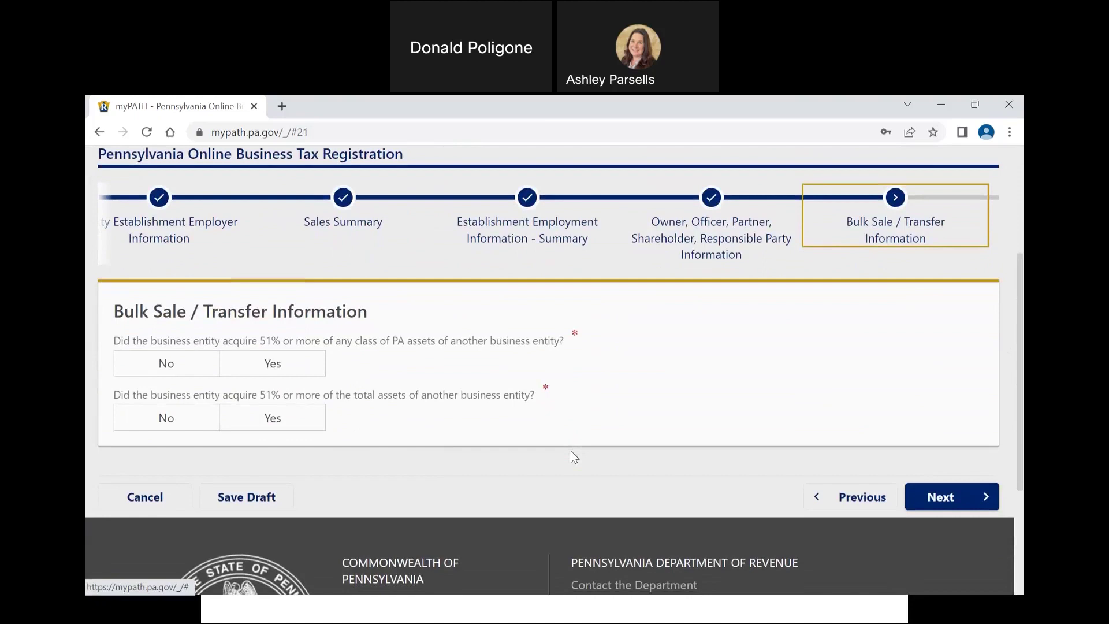
pyautogui.click(212, 362)
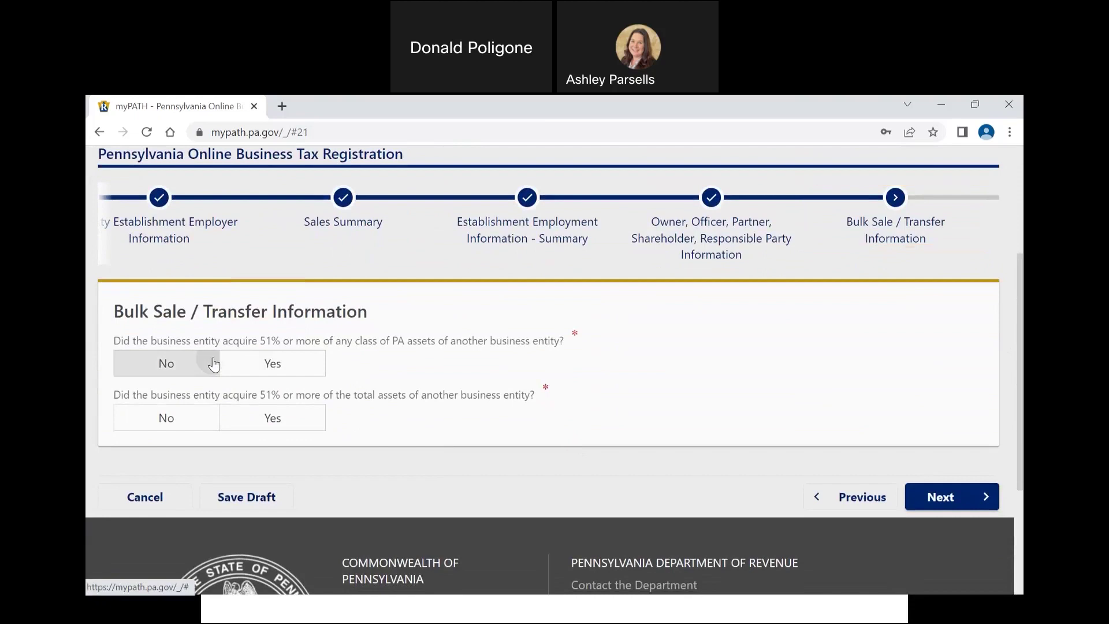
pyautogui.click(199, 422)
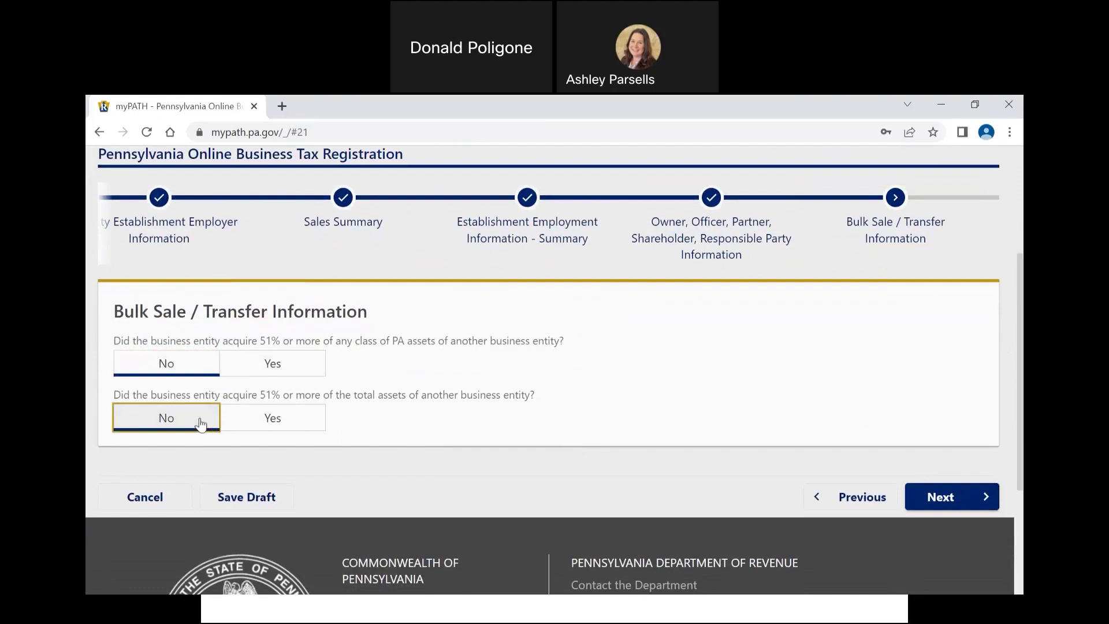
pyautogui.scroll(-1, 346, 427)
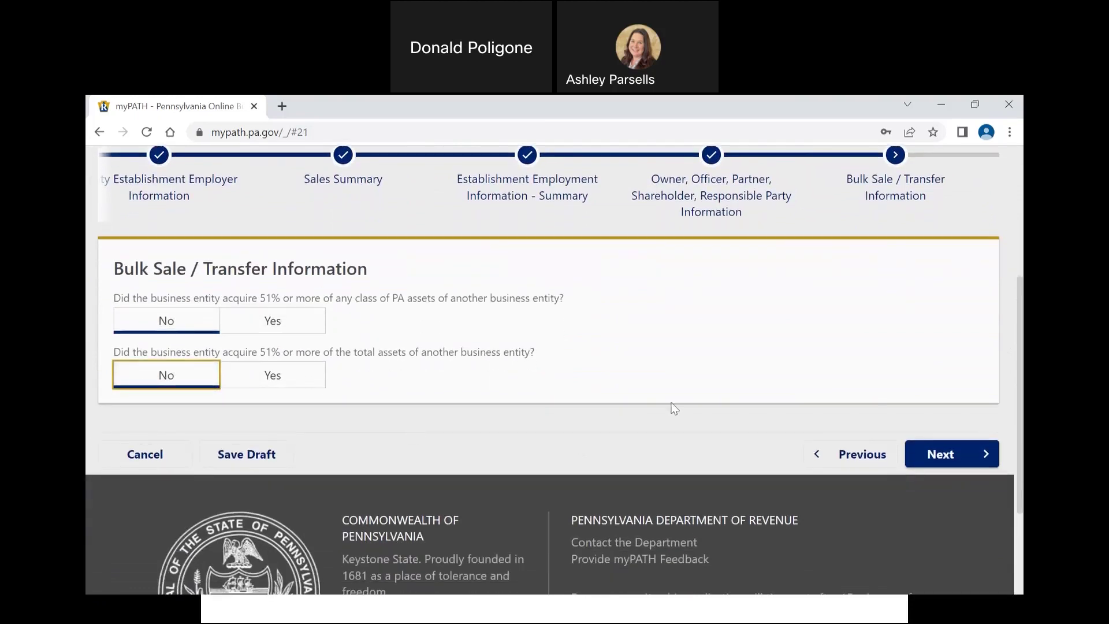
pyautogui.click(943, 453)
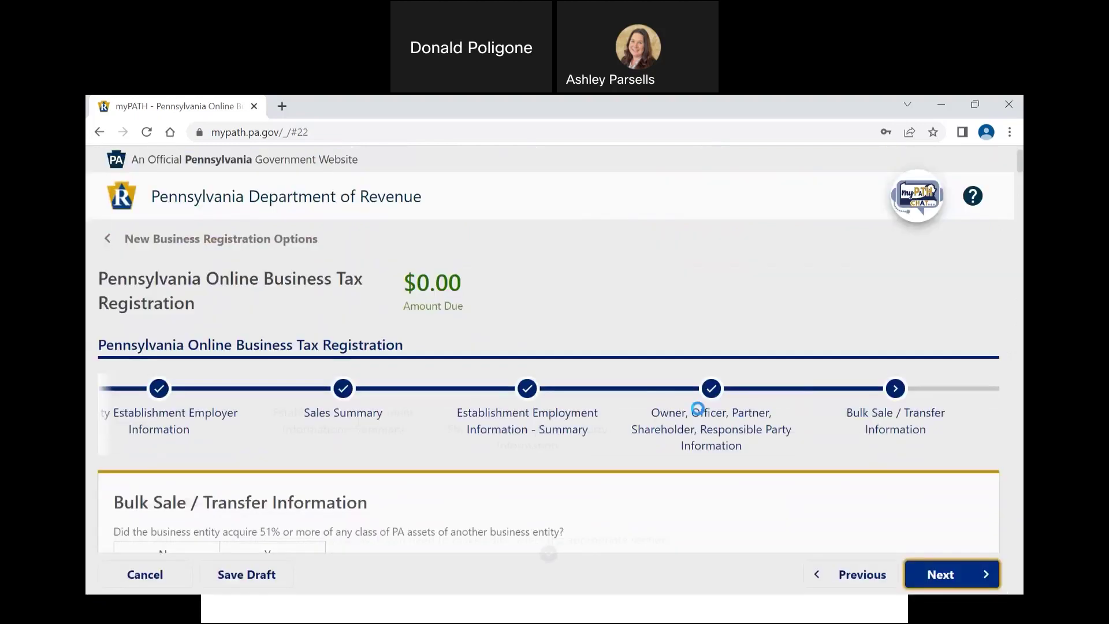
pyautogui.scroll(-3, 698, 410)
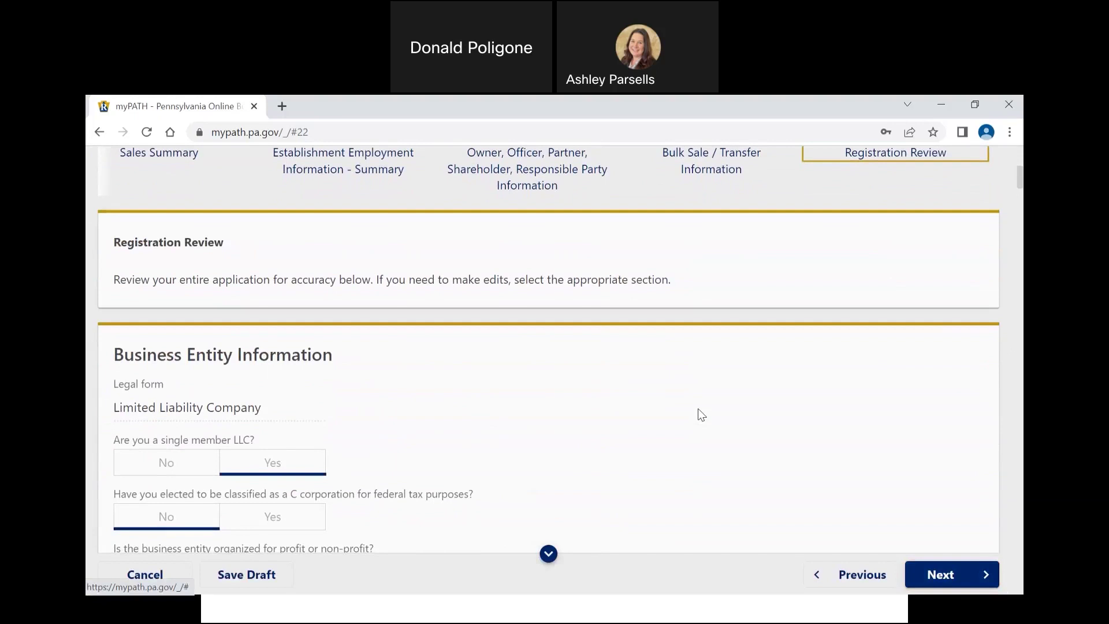
pyautogui.scroll(-5, 698, 409)
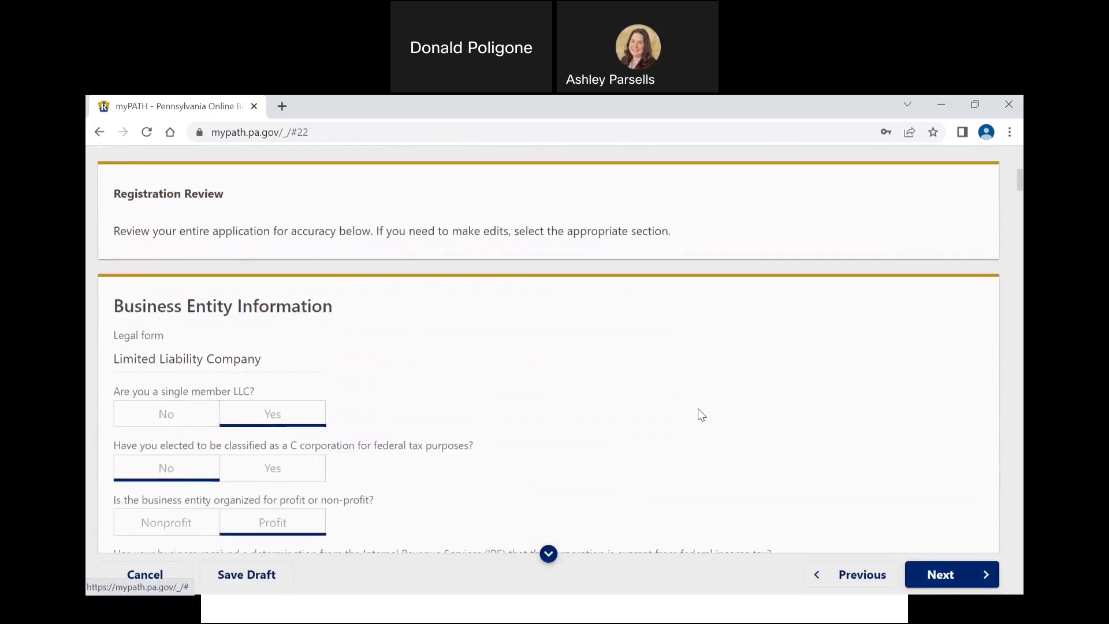
pyautogui.scroll(-8, 698, 409)
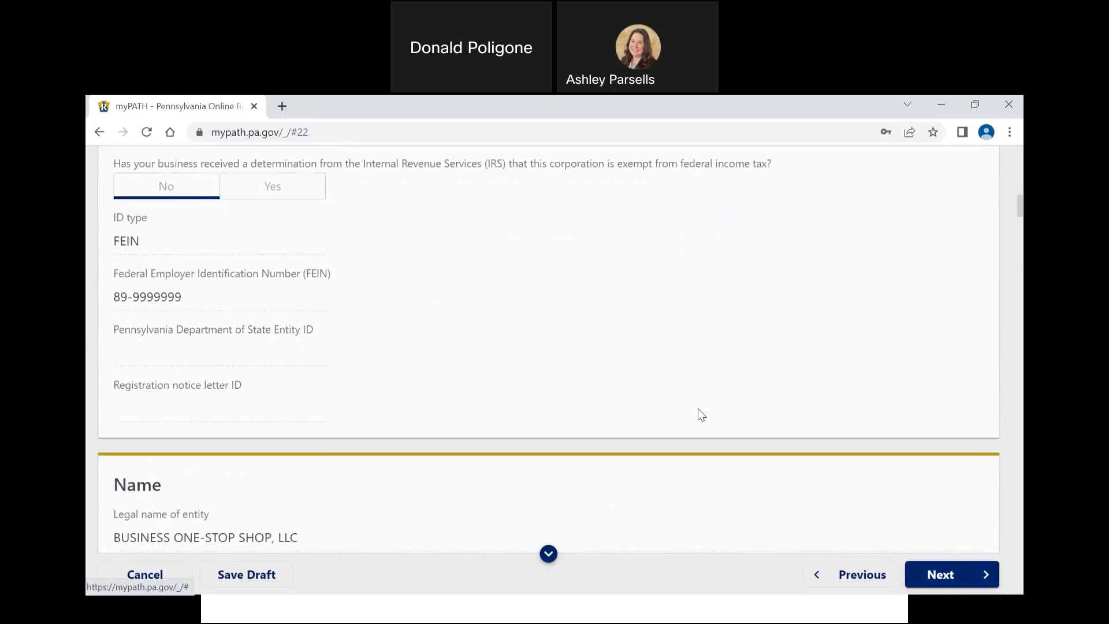
pyautogui.scroll(-10, 697, 408)
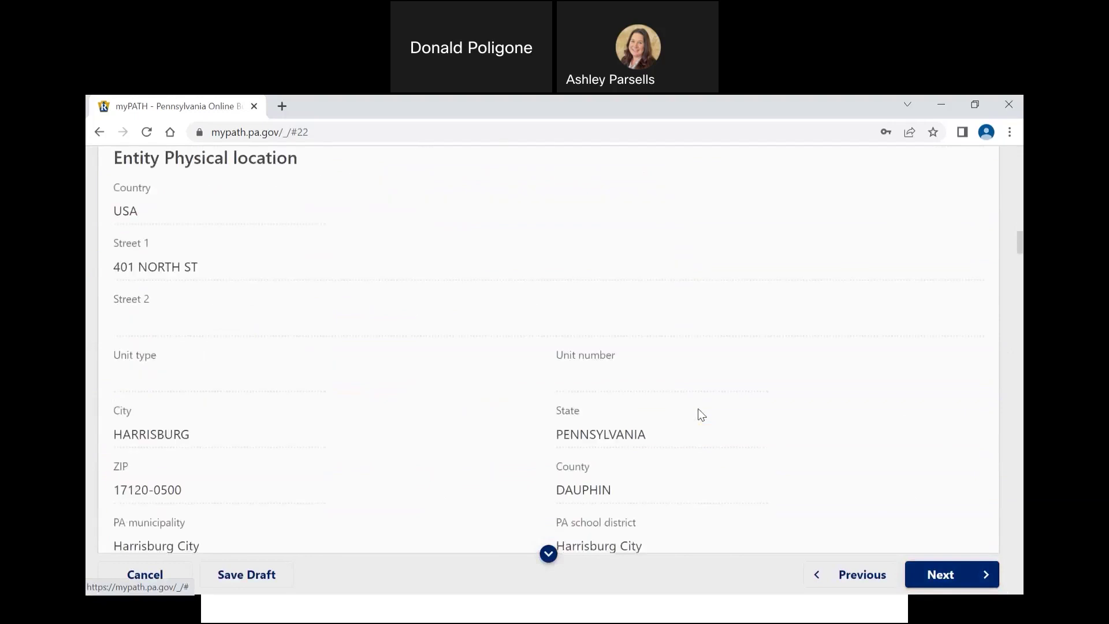
pyautogui.scroll(-10, 698, 408)
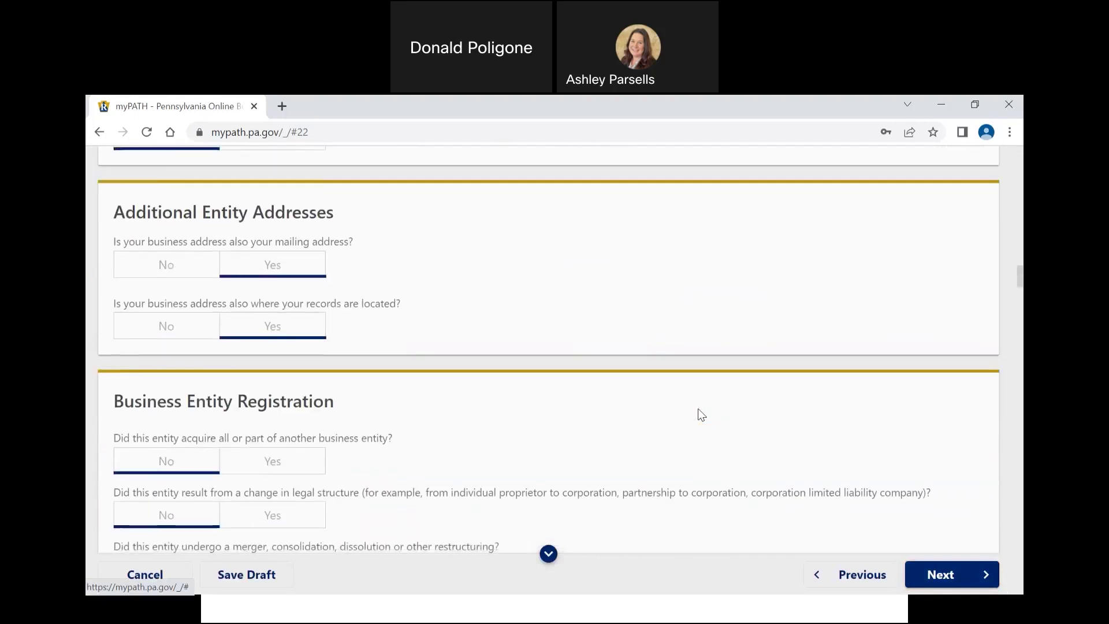
pyautogui.scroll(-15, 700, 413)
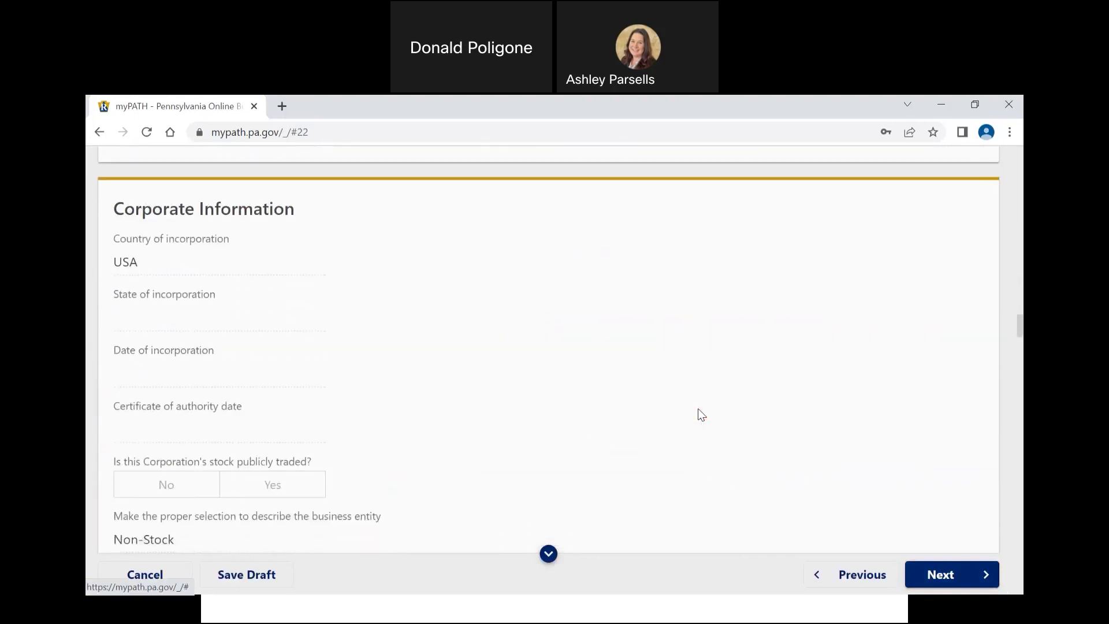
pyautogui.scroll(-15, 700, 413)
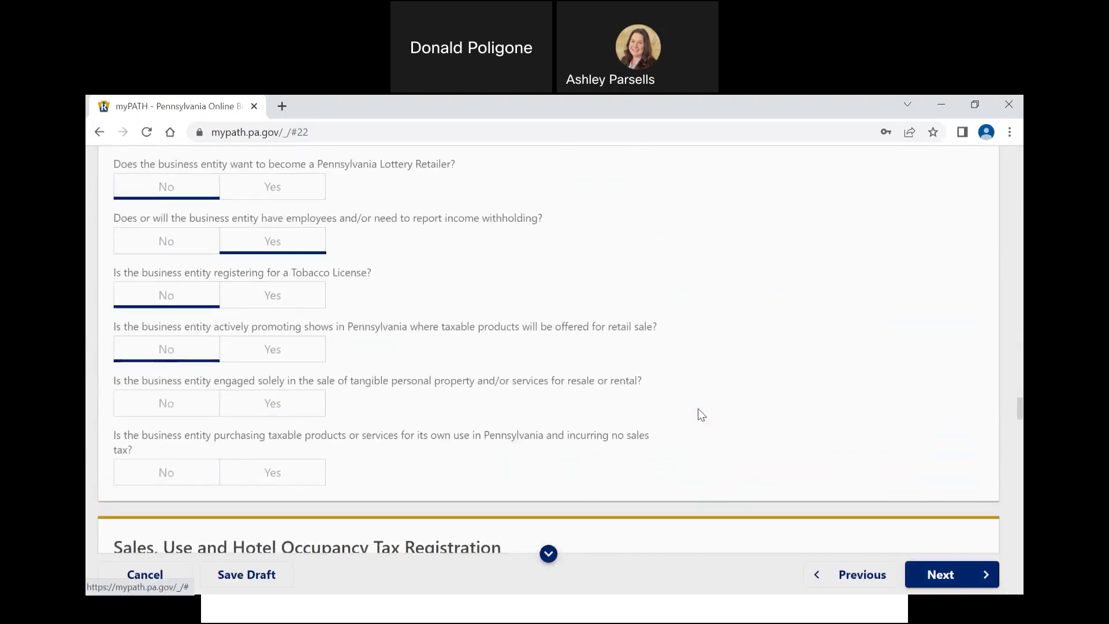
pyautogui.scroll(-15, 700, 413)
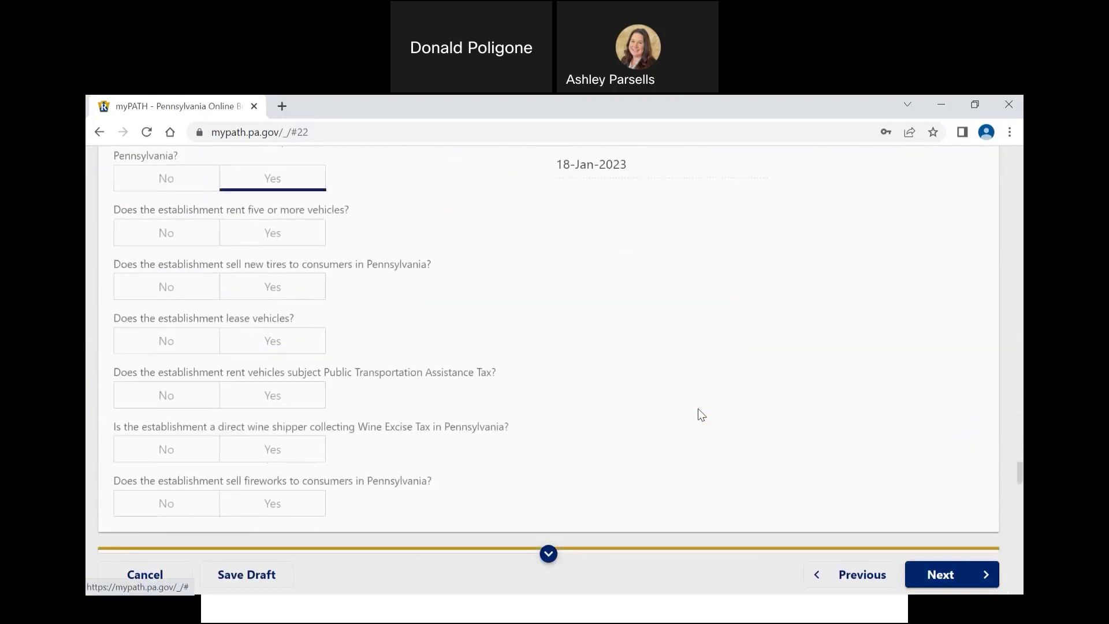
pyautogui.scroll(-15, 699, 413)
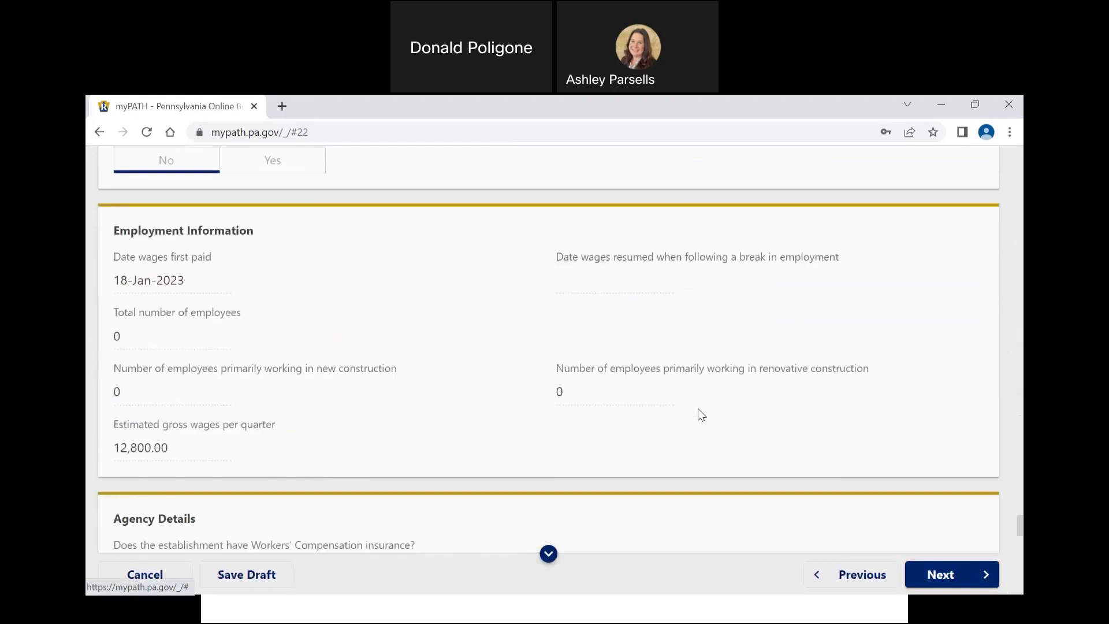
pyautogui.scroll(-7, 700, 414)
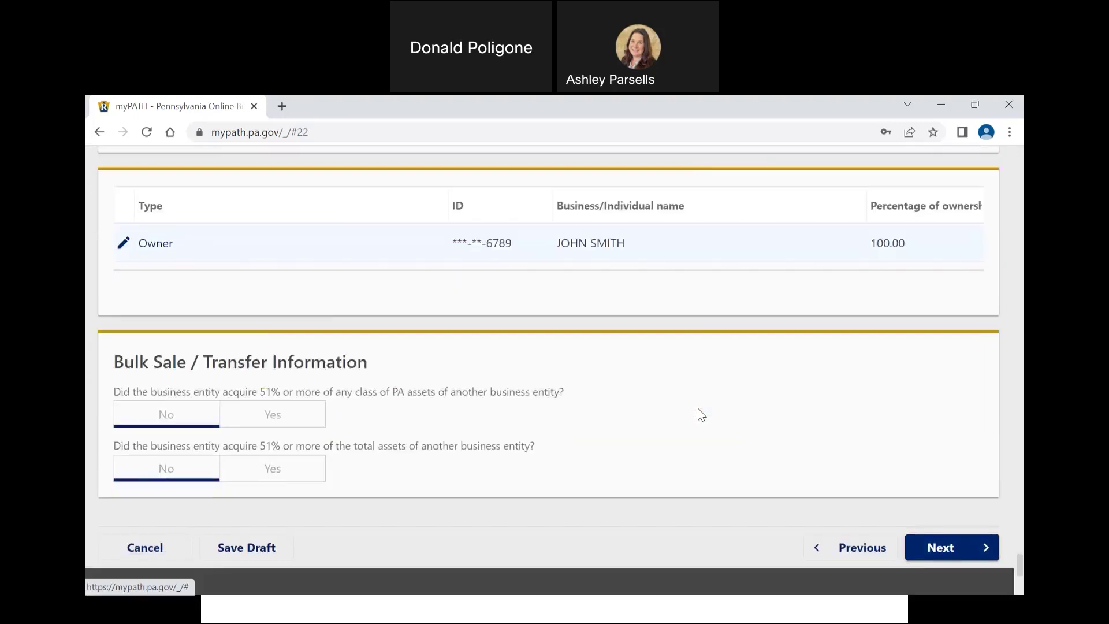
# Step: On Declarations, enter the authorizing person's first and last name and the title OWNER
pyautogui.click(959, 400)
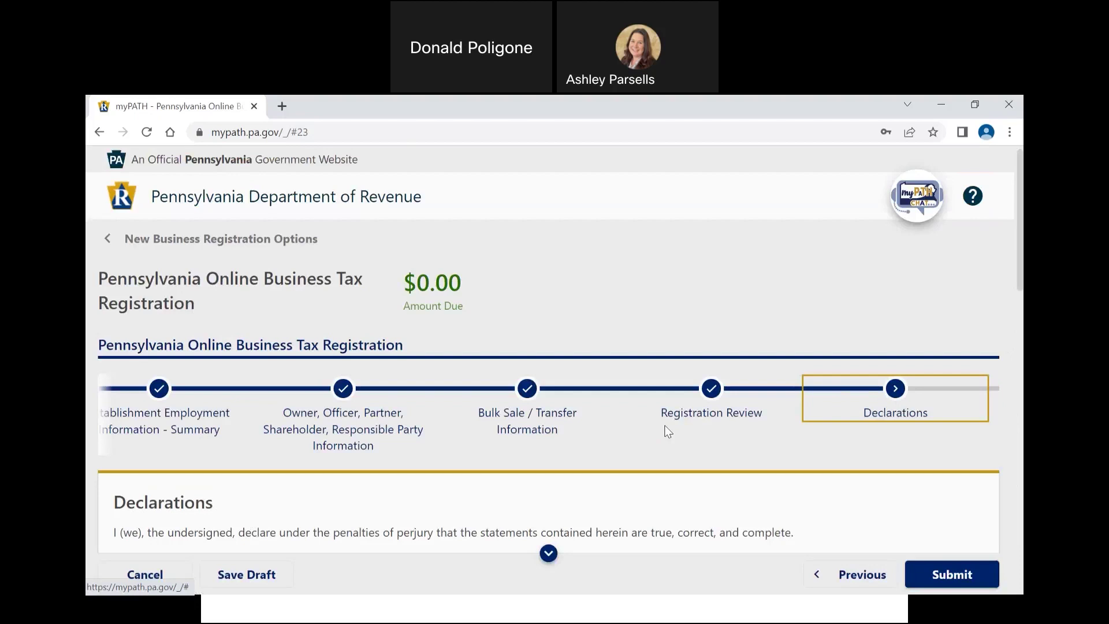
pyautogui.scroll(-5, 668, 431)
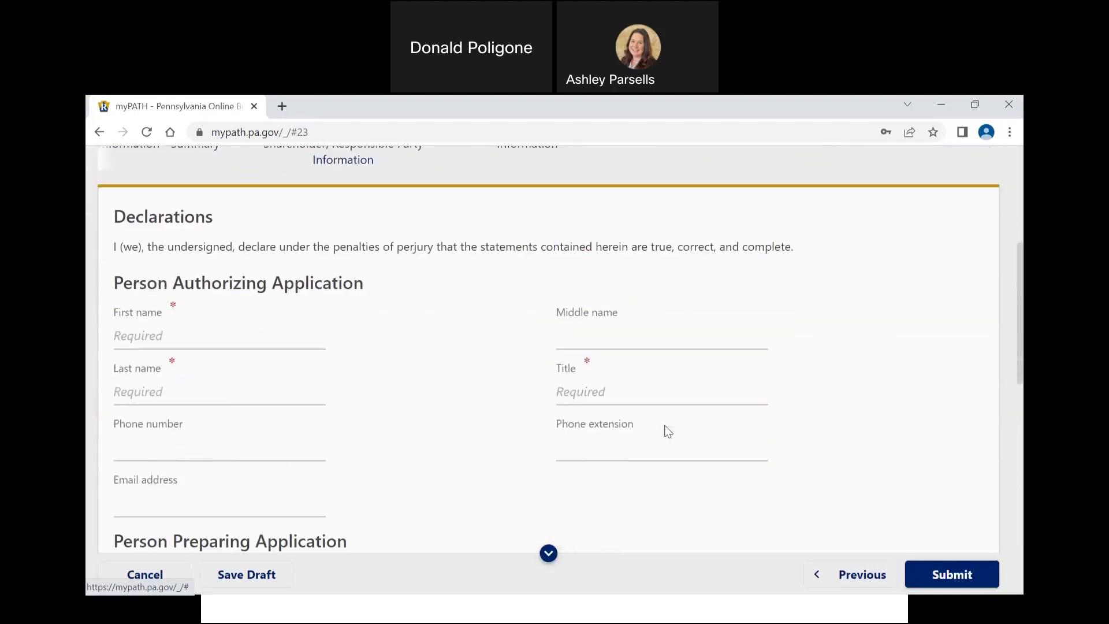
pyautogui.click(242, 340)
pyautogui.write('JOHN')
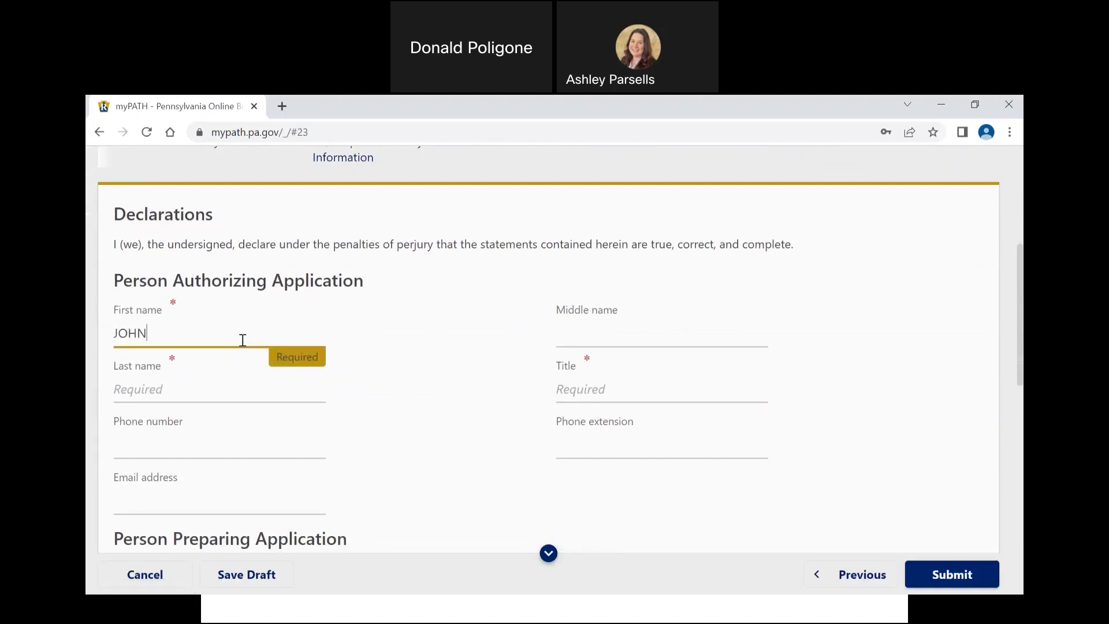
pyautogui.press('Tab')
pyautogui.press('Tab')
pyautogui.write('SMITH')
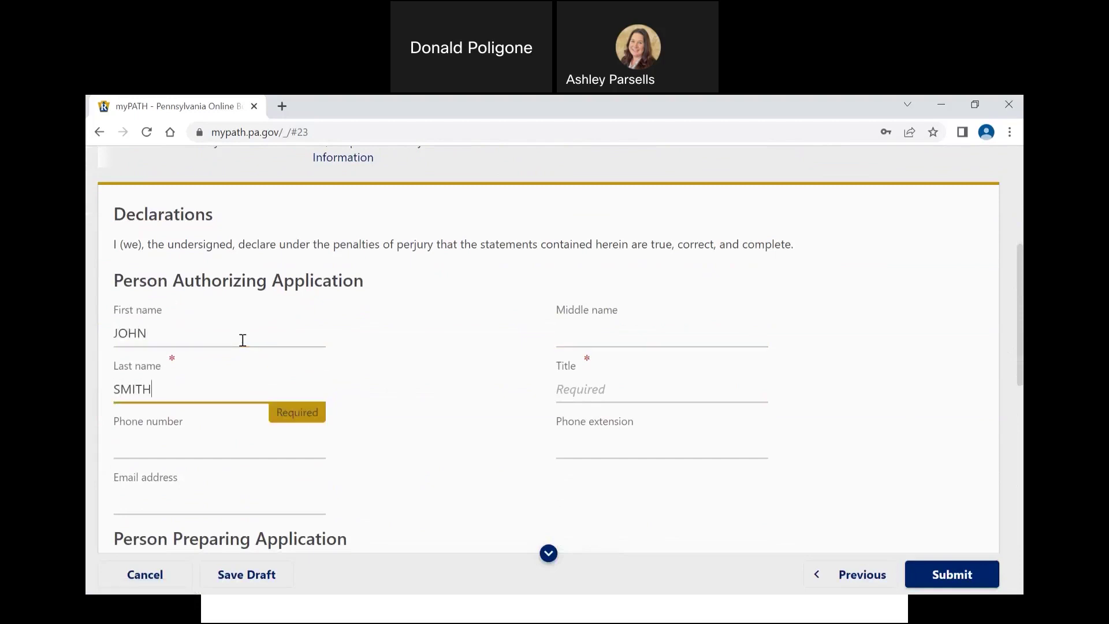
pyautogui.press('Tab')
pyautogui.write('OWNER')
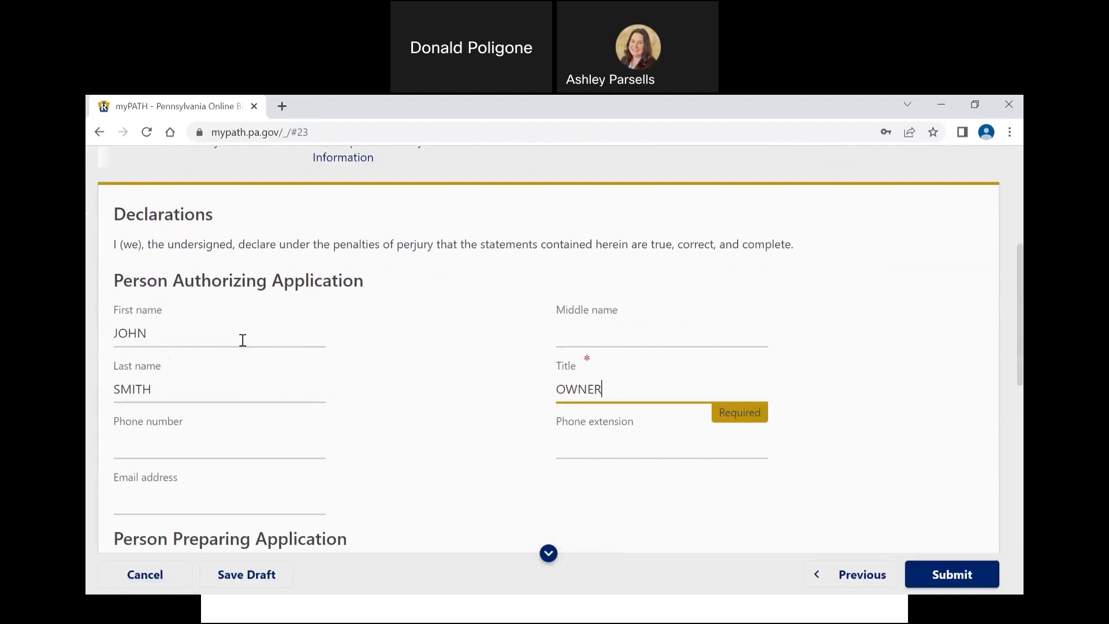
pyautogui.press('Tab')
pyautogui.scroll(-3, 243, 340)
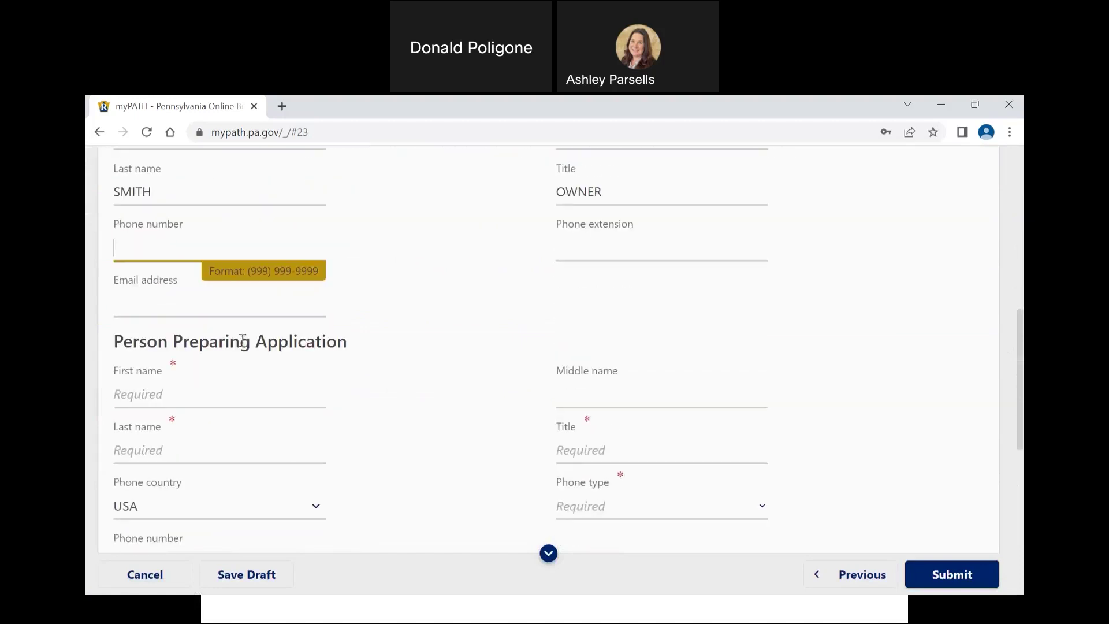
# Step: Enter the preparer's first and last name and the title OWNER
pyautogui.click(222, 391)
pyautogui.write('JOHN')
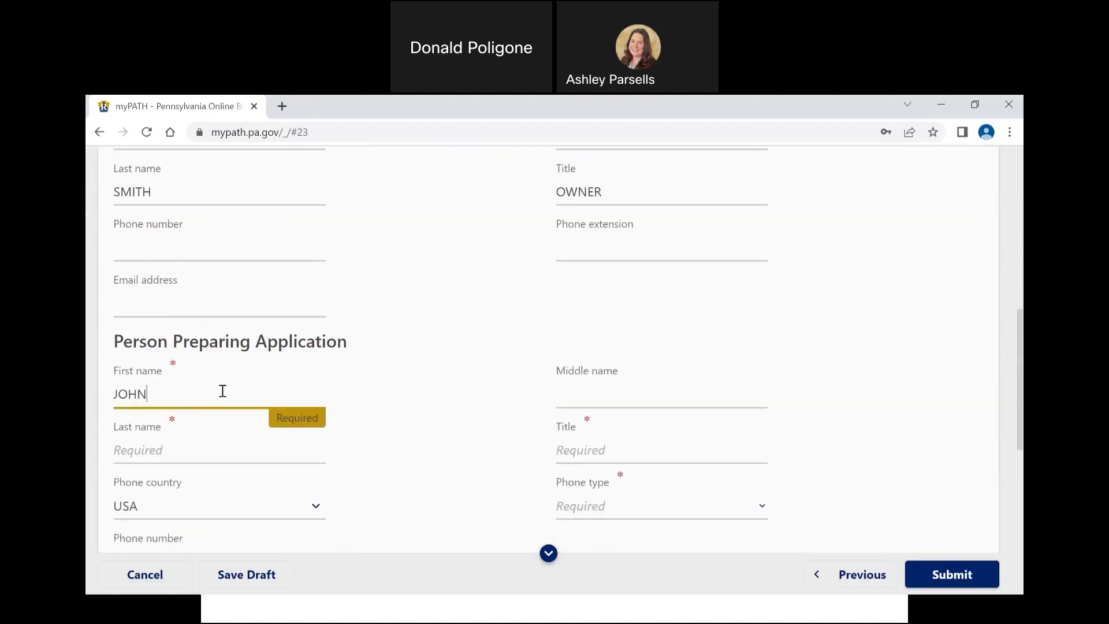
pyautogui.press('Tab')
pyautogui.write('SMITH')
pyautogui.press('Tab')
pyautogui.write('OWNER')
pyautogui.scroll(-1, 225, 397)
pyautogui.scroll(-3, 225, 397)
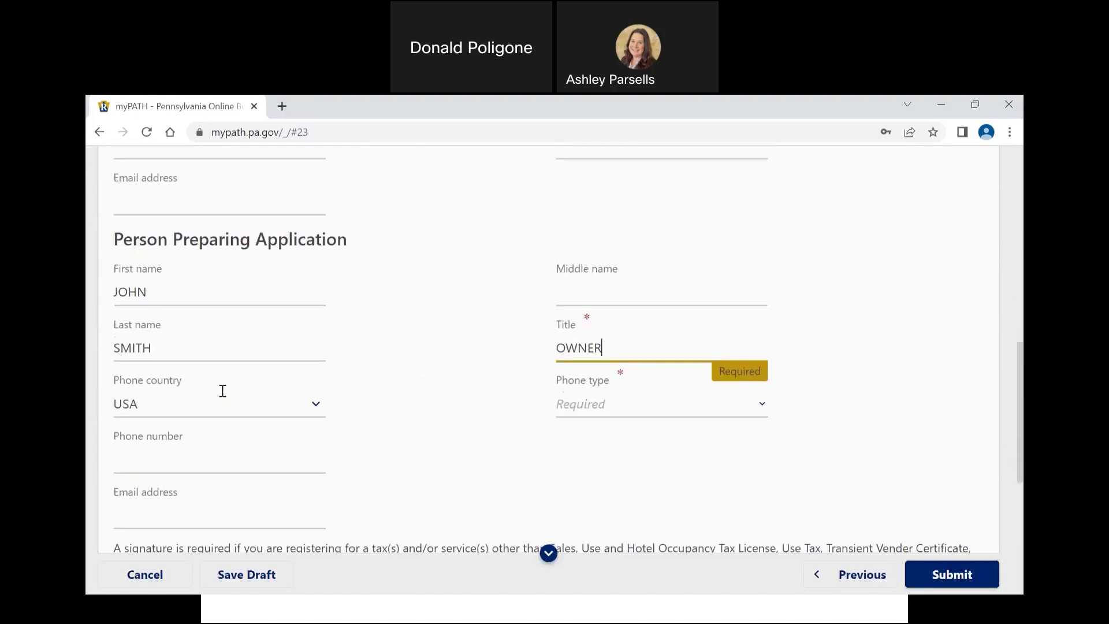
# Step: Add the preparer's Business Phone number, then minimize the browser to show the slideshow
pyautogui.click(570, 407)
pyautogui.click(581, 437)
pyautogui.click(243, 458)
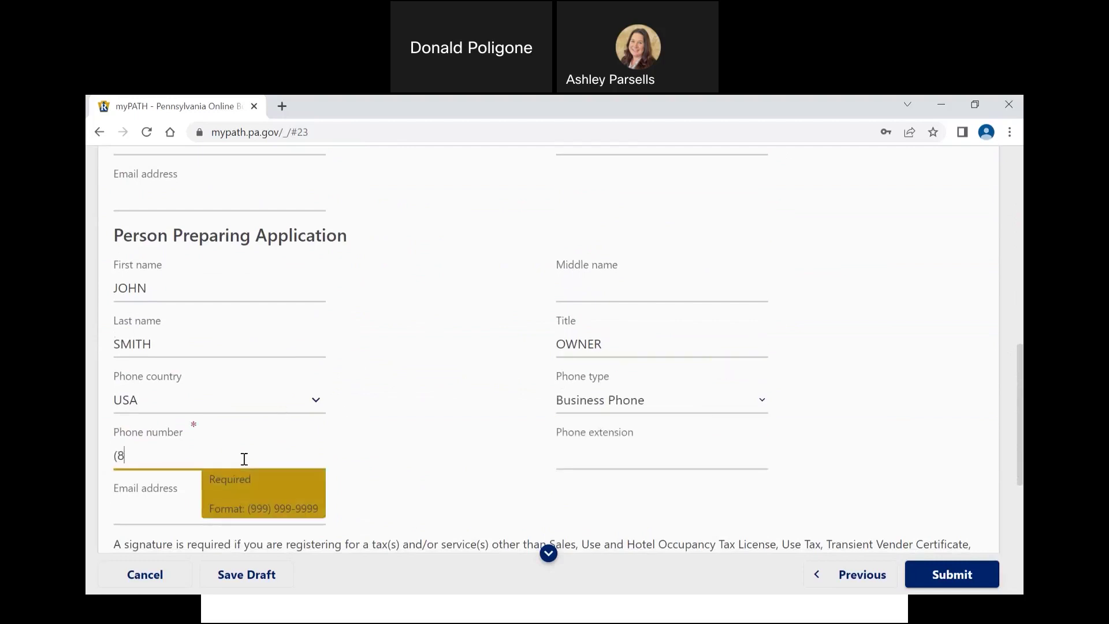
pyautogui.scroll(-2, 462, 429)
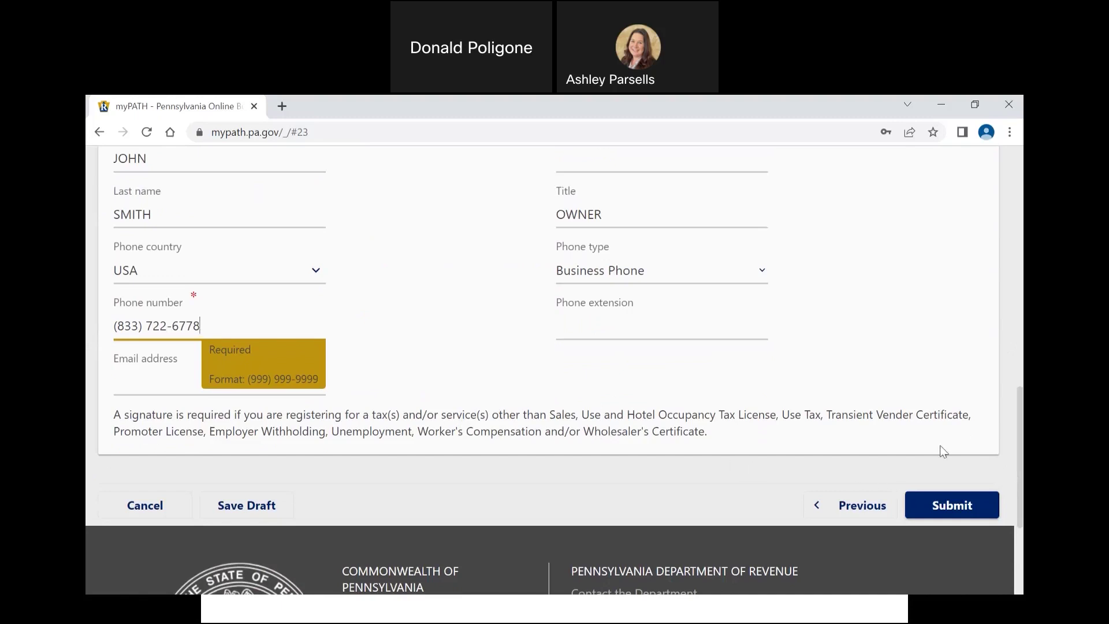
pyautogui.click(944, 103)
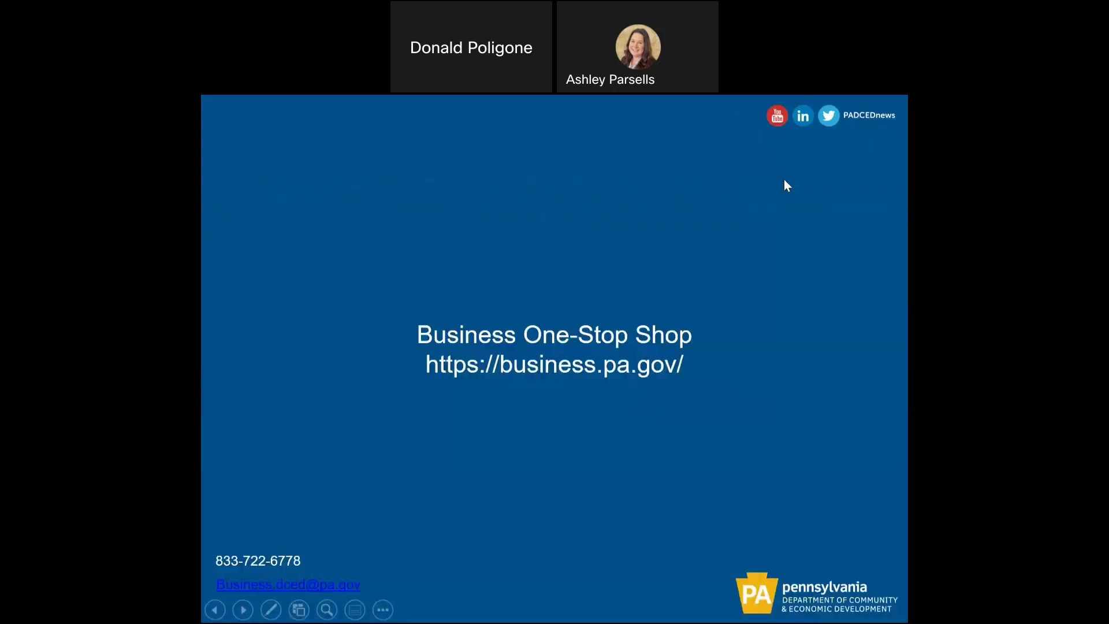